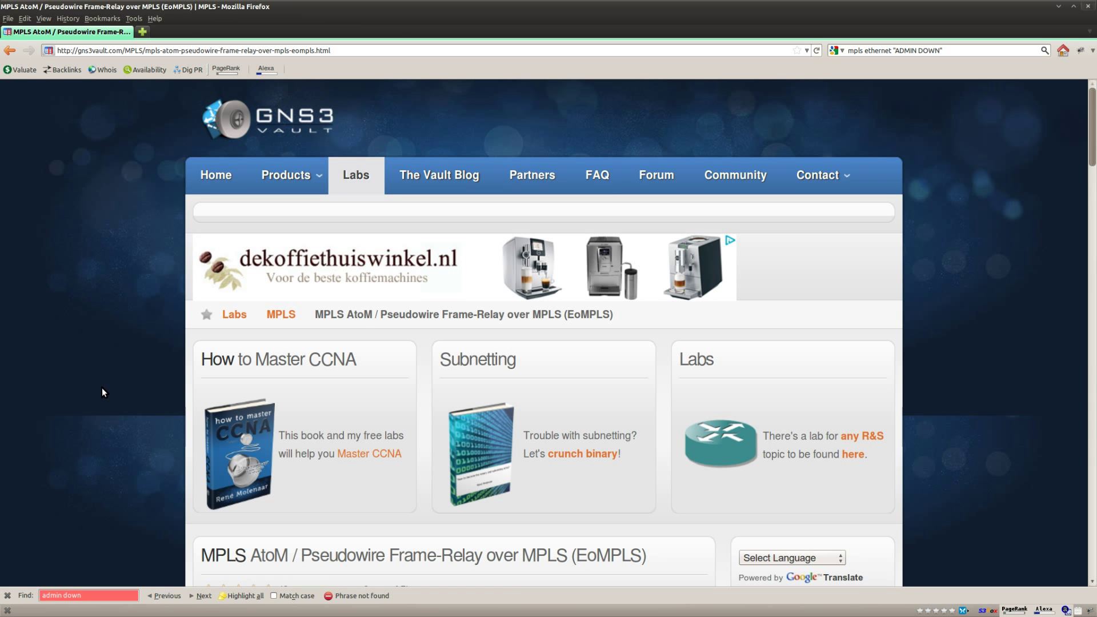
Skim the lab title and scroll through the Goal and Topology sections.
left_click_drag(316, 315, 563, 315)
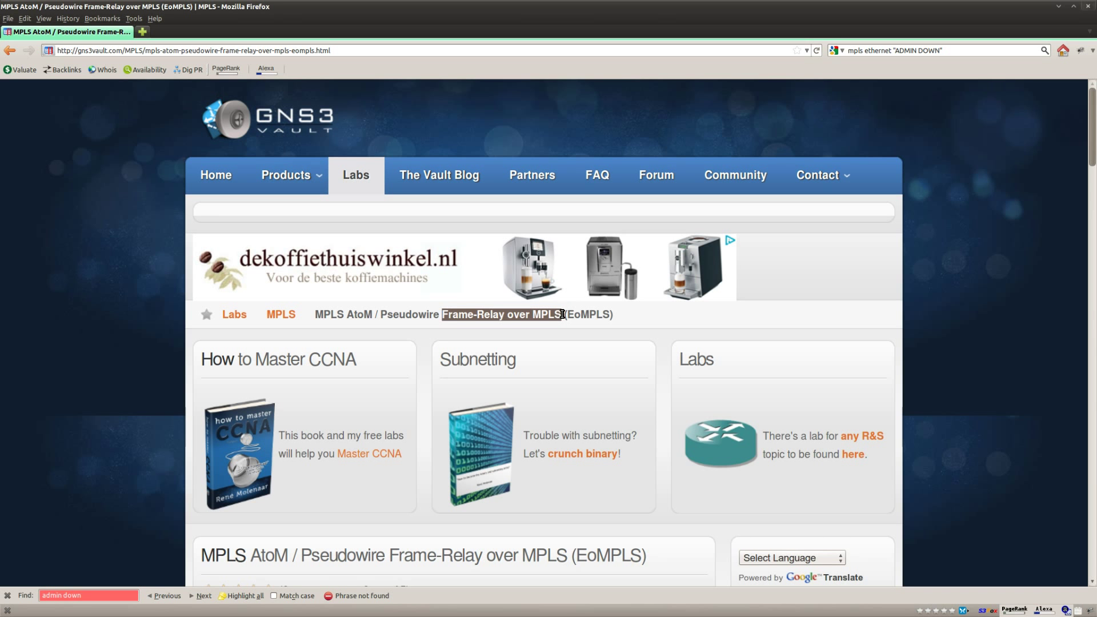
left_click(433, 328)
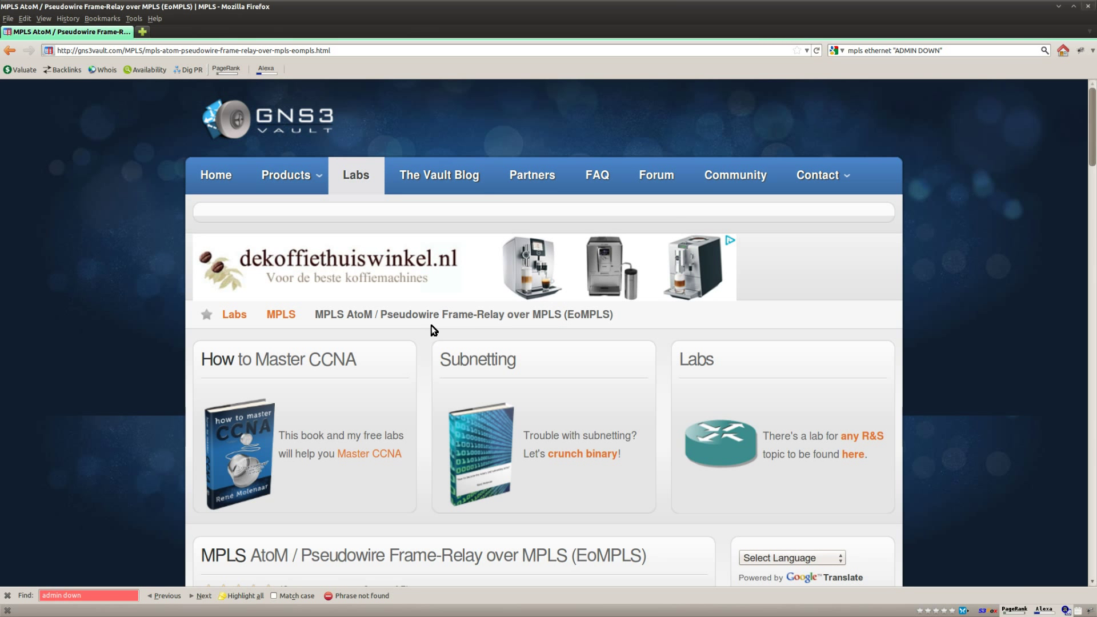
scroll(432, 330, "down", 6)
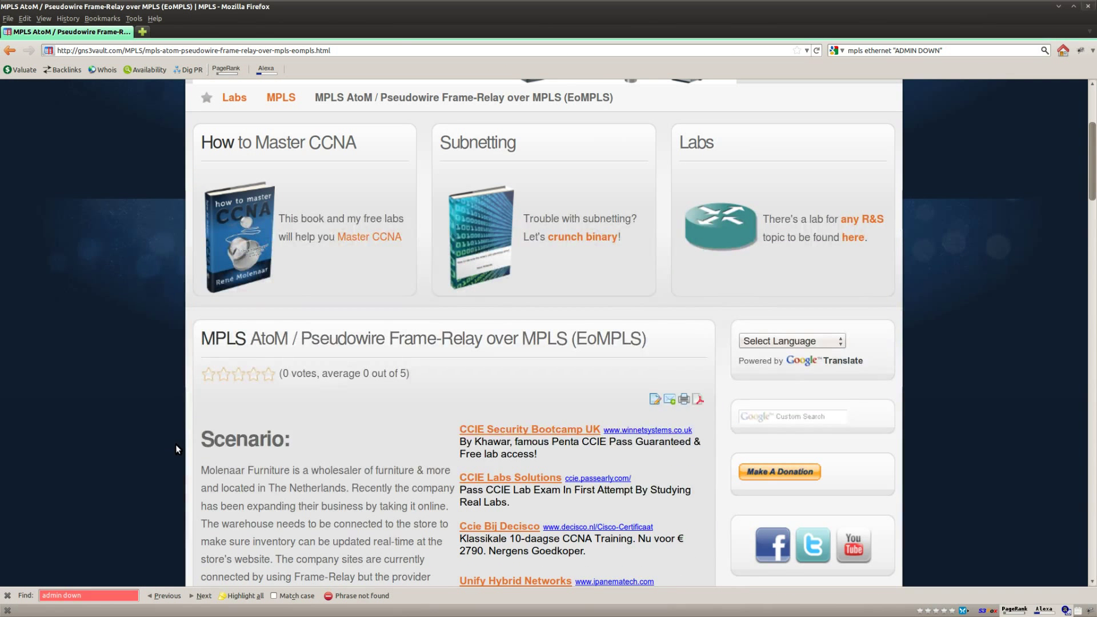
scroll(176, 443, "down", 5)
scroll(176, 441, "down", 5)
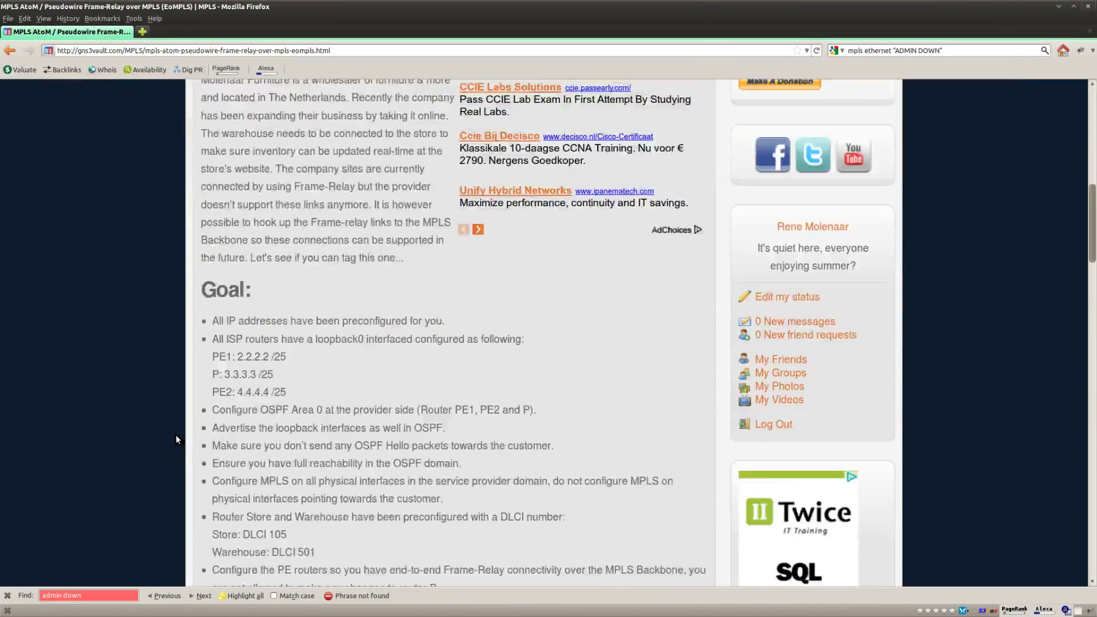
scroll(176, 435, "down", 10)
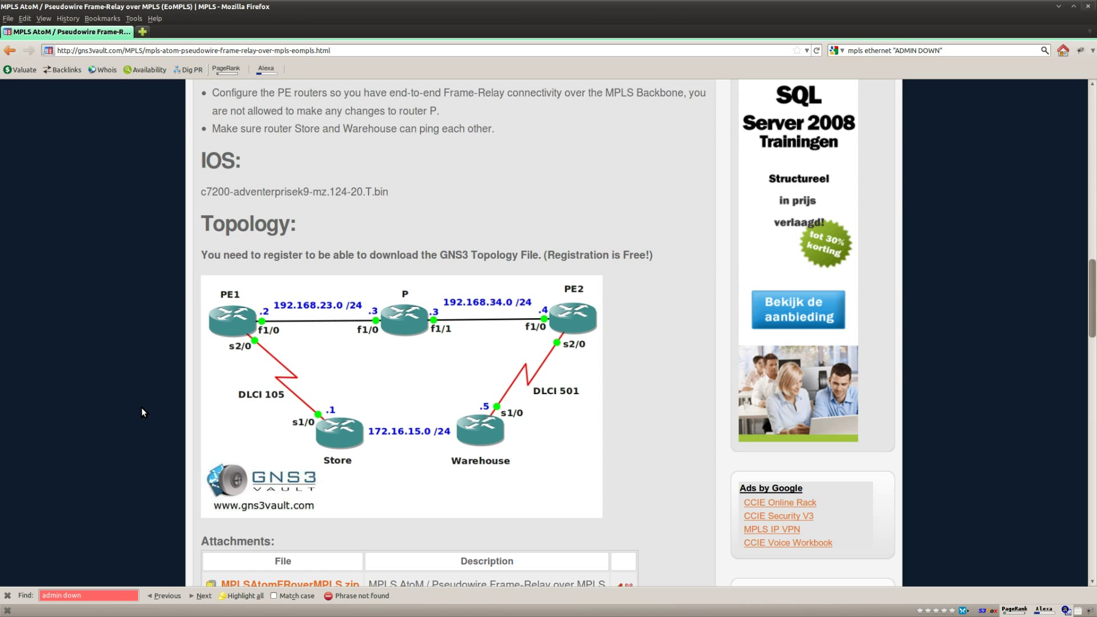
scroll(142, 407, "up", 10)
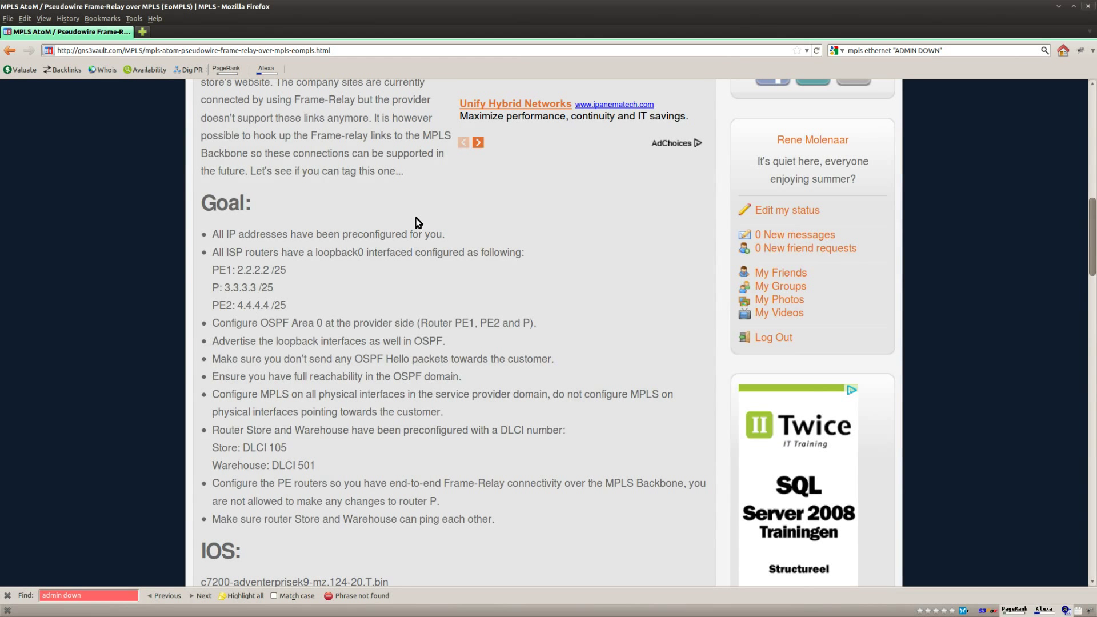
Read the OSPF goals: area 0, /25 loopbacks, no customer Hellos, full reachability.
left_click_drag(540, 324, 213, 324)
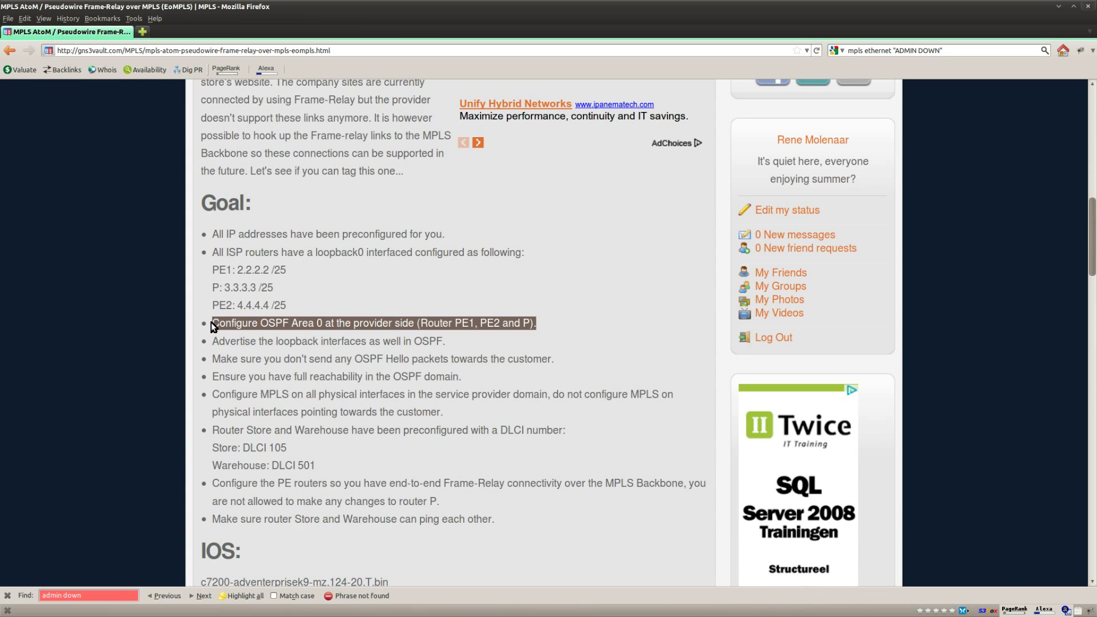
left_click_drag(292, 305, 210, 270)
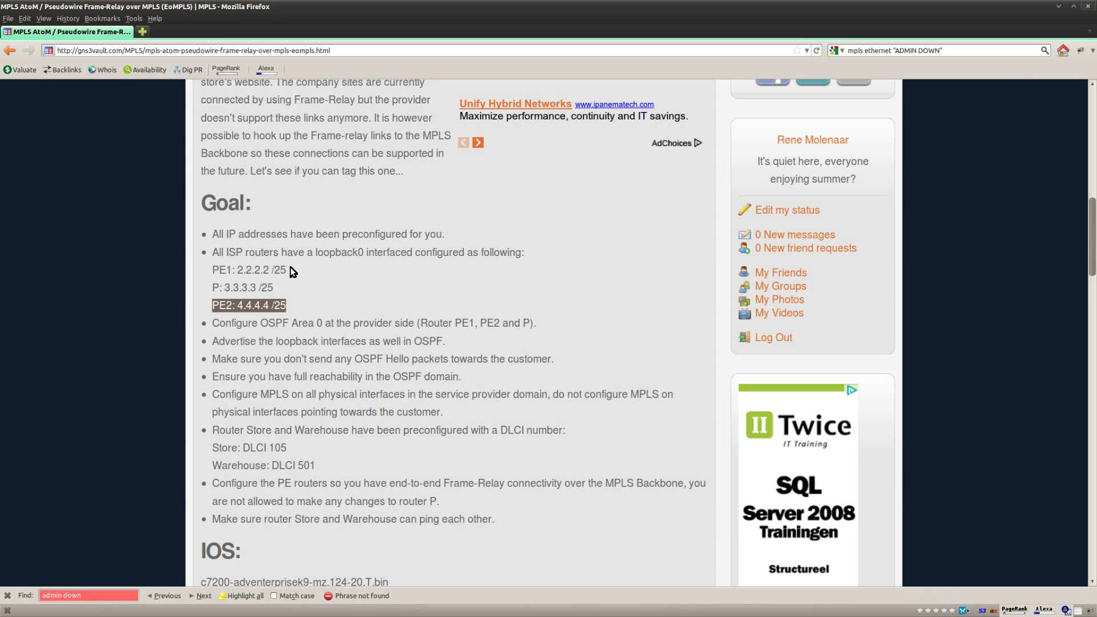
left_click_drag(288, 269, 272, 271)
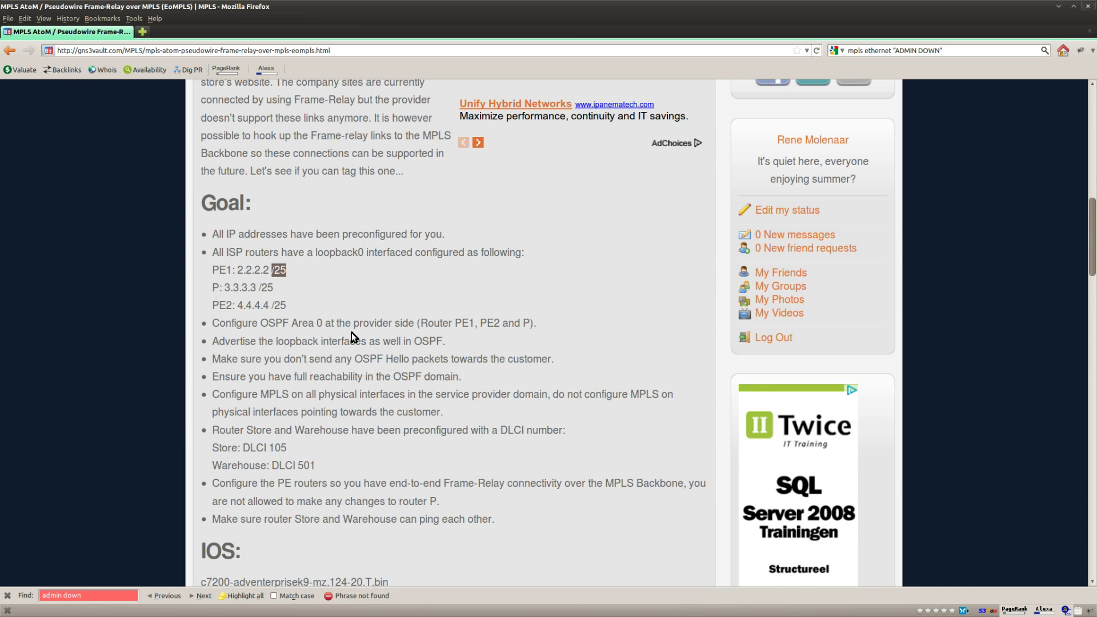
left_click_drag(459, 342, 211, 337)
left_click_drag(554, 359, 214, 359)
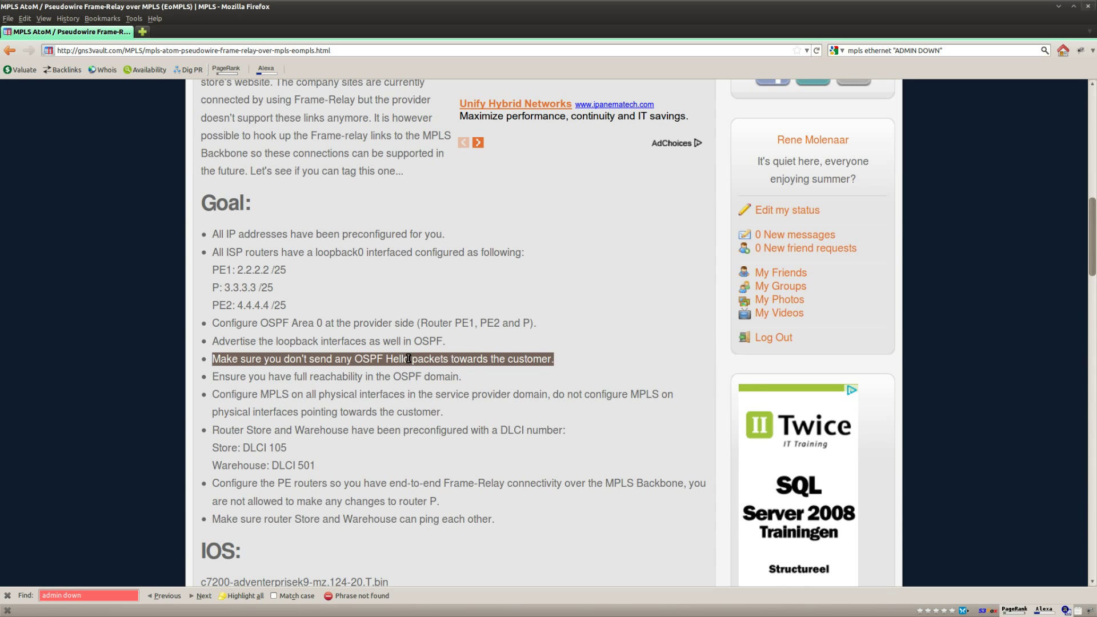
left_click_drag(479, 379, 216, 377)
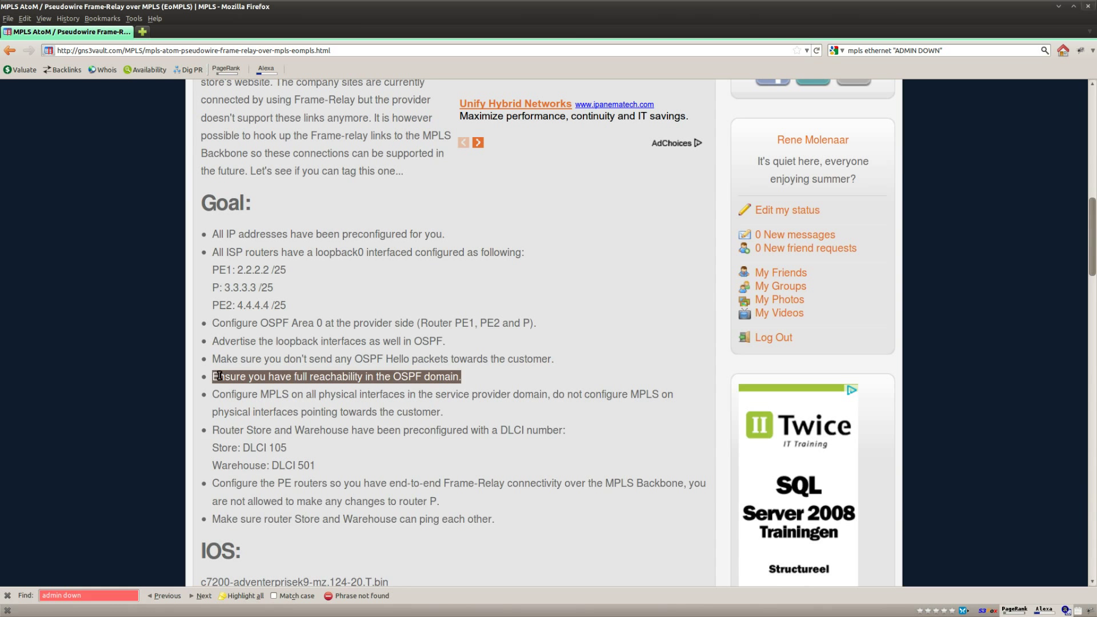
key("alt+Tab")
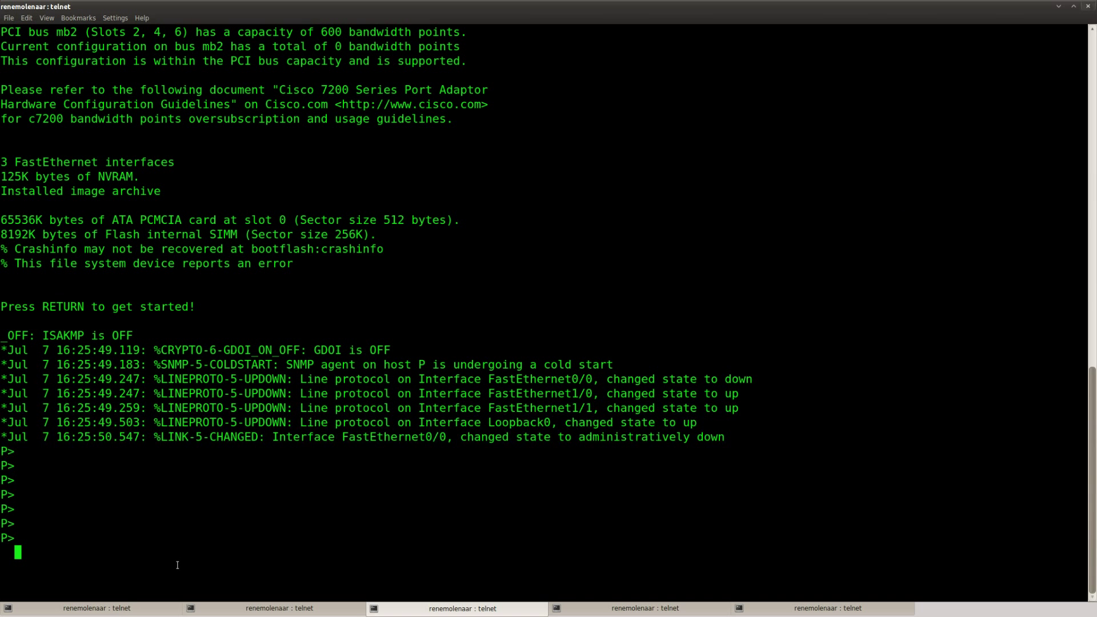
On PE1, enter privileged and global configuration mode and start OSPF process 1.
key("Return")
key("alt+Tab")
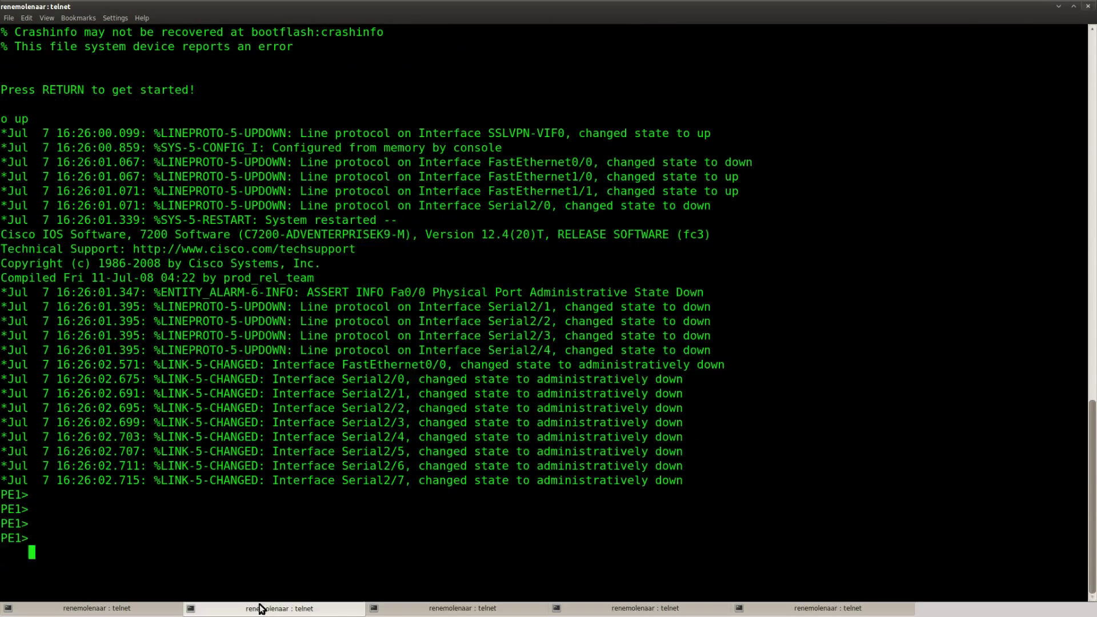
key("Return")
key("Return")
type("ena")
key("Return")
type("conf t")
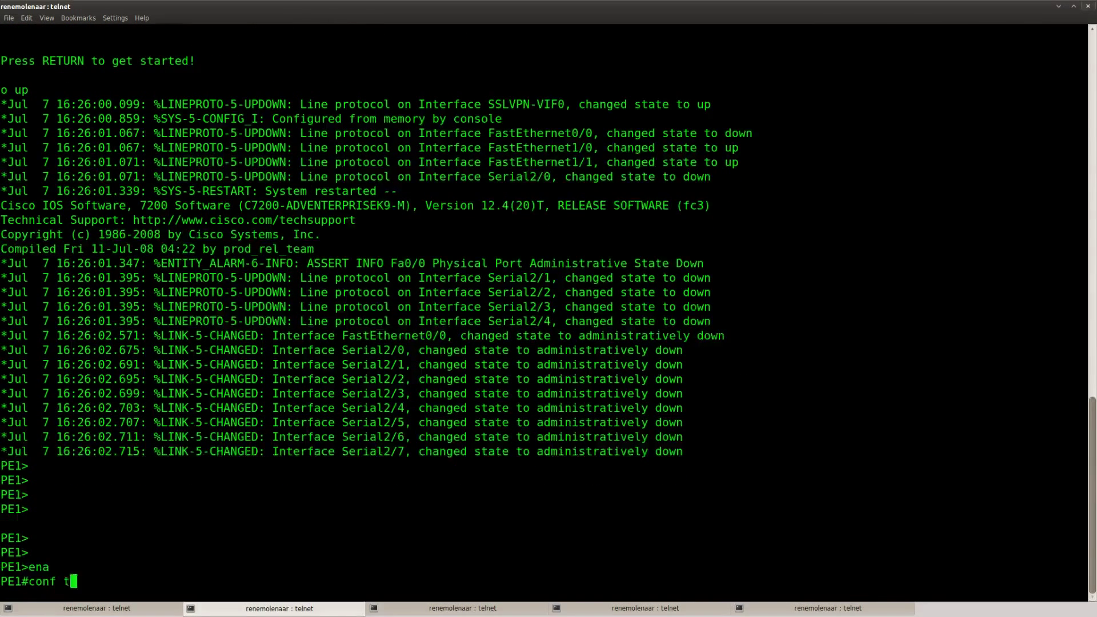
key("Return")
type("router os")
key("Tab")
key("Return")
type("n")
key("BackSpace")
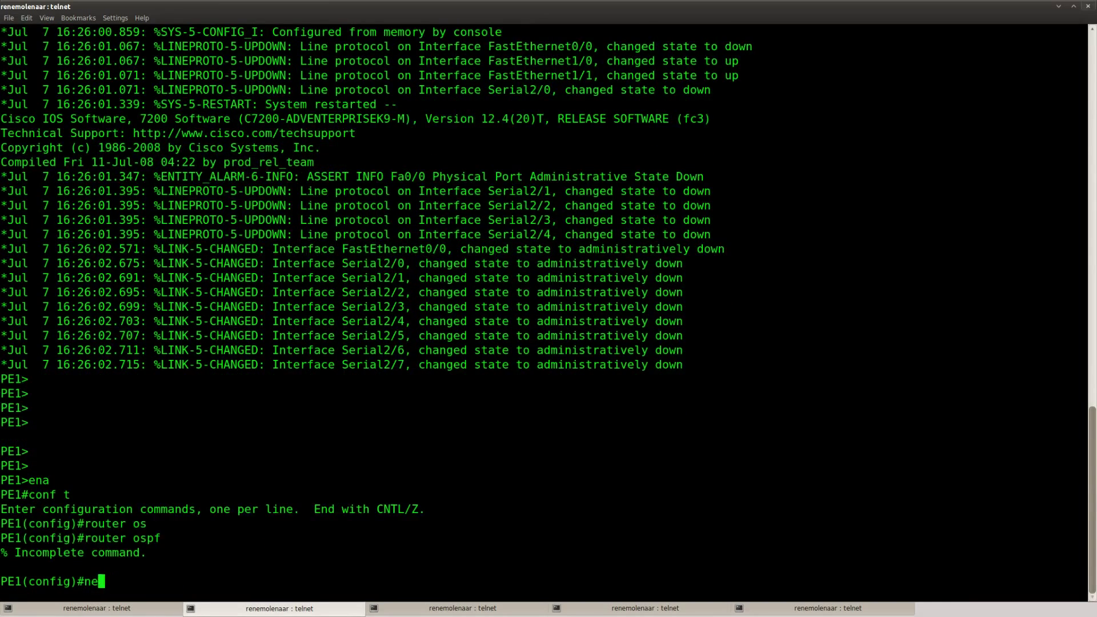
key("Up")
type("1")
key("Return")
Add network 0.0.0.0 255.255.255.255 to area 0 and make Serial2/0 passive on PE1.
type("net")
key("Tab")
type("0.0.0")
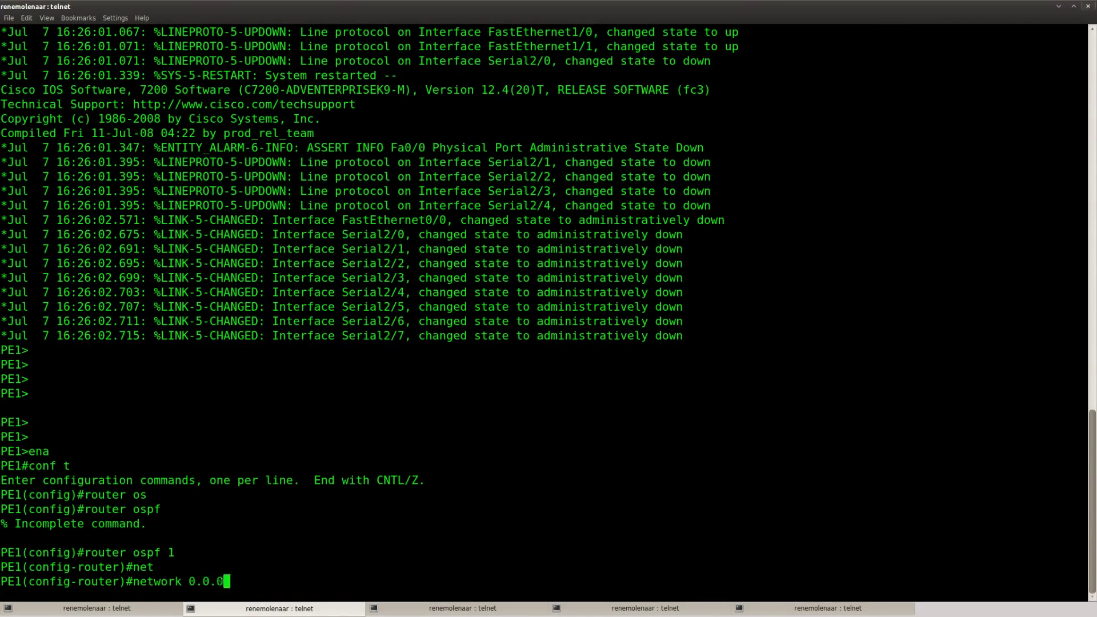
type(".0 255.255.255.255 area 0")
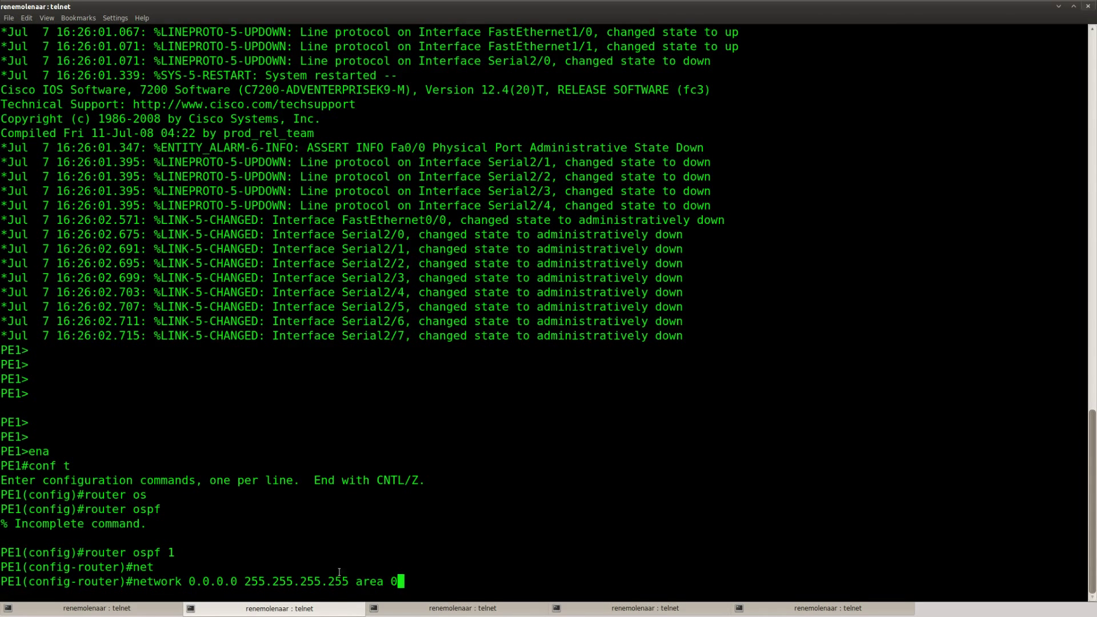
left_click_drag(402, 581, 133, 582)
right_click(144, 582)
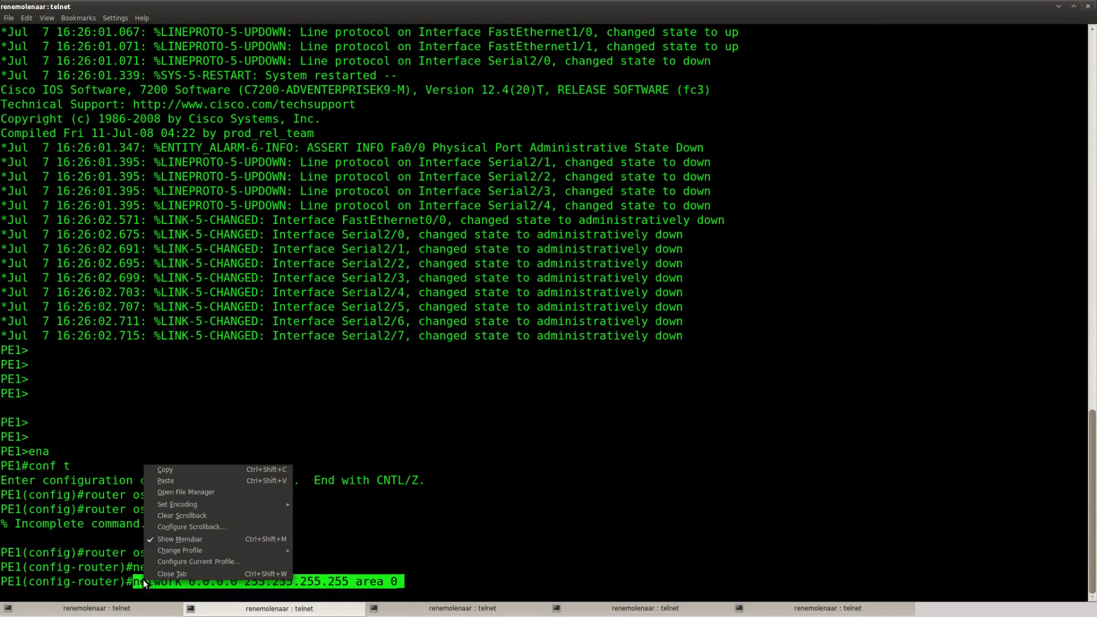
left_click(197, 472)
key("Return")
key("Return")
key("Return")
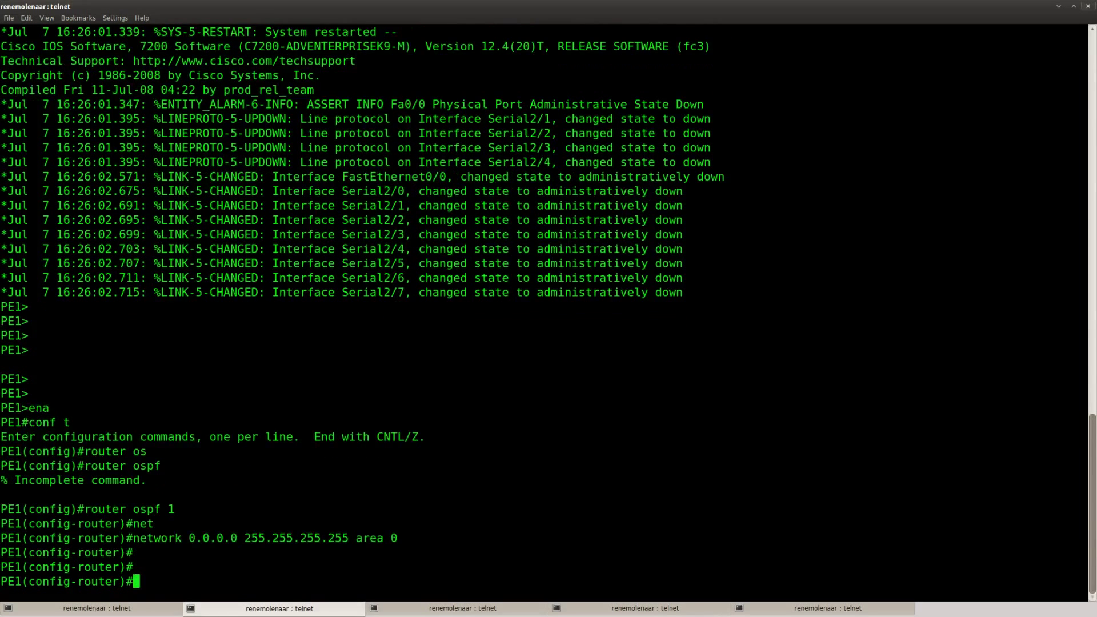
type("pass")
key("Tab")
type("s2/0")
key("Return")
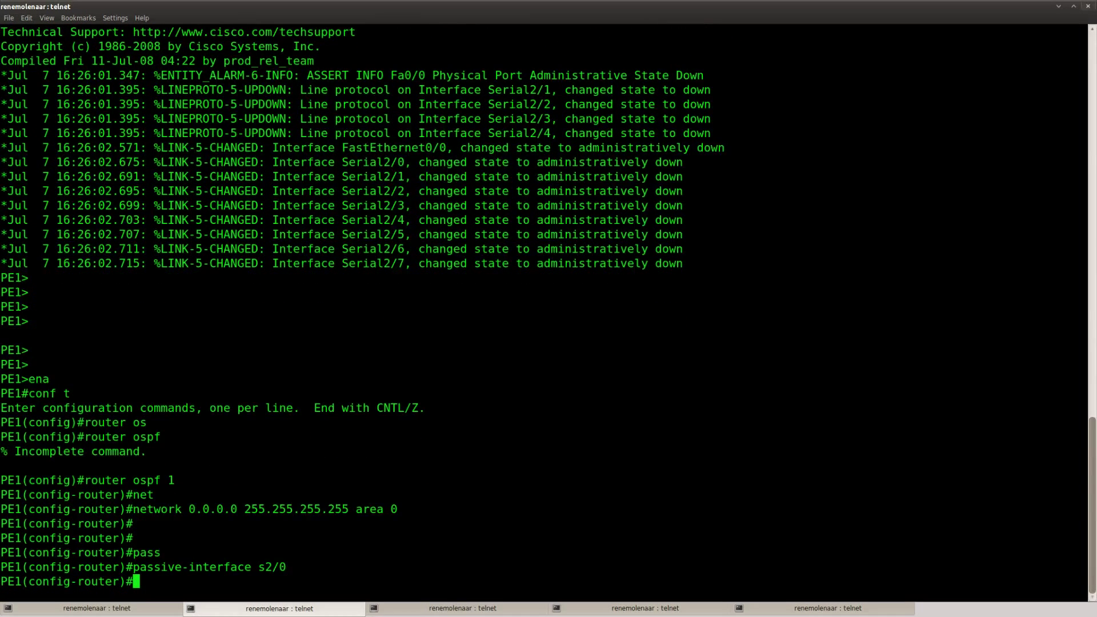
Set PE1 Loopback0 to OSPF network type point-to-point.
type("ip")
key("BackSpace")
key("BackSpace")
key("BackSpace")
type("int l0")
key("Return")
type("ip os")
key("Tab")
type("net")
key("Tab")
type("p")
key("Tab")
type("oint-to-p")
key("Tab")
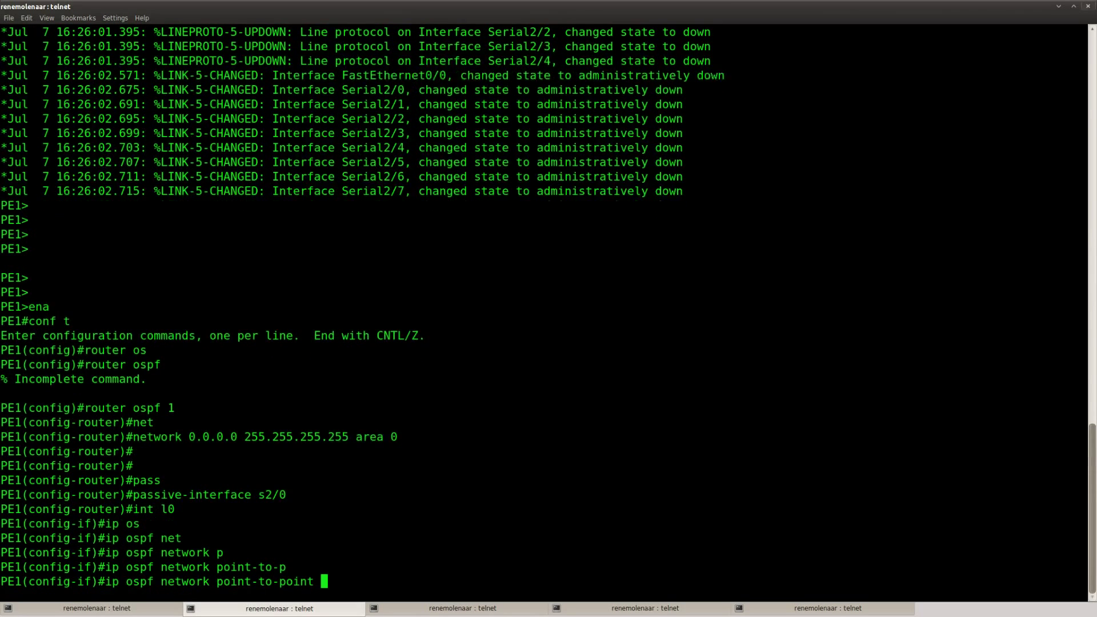
key("Return")
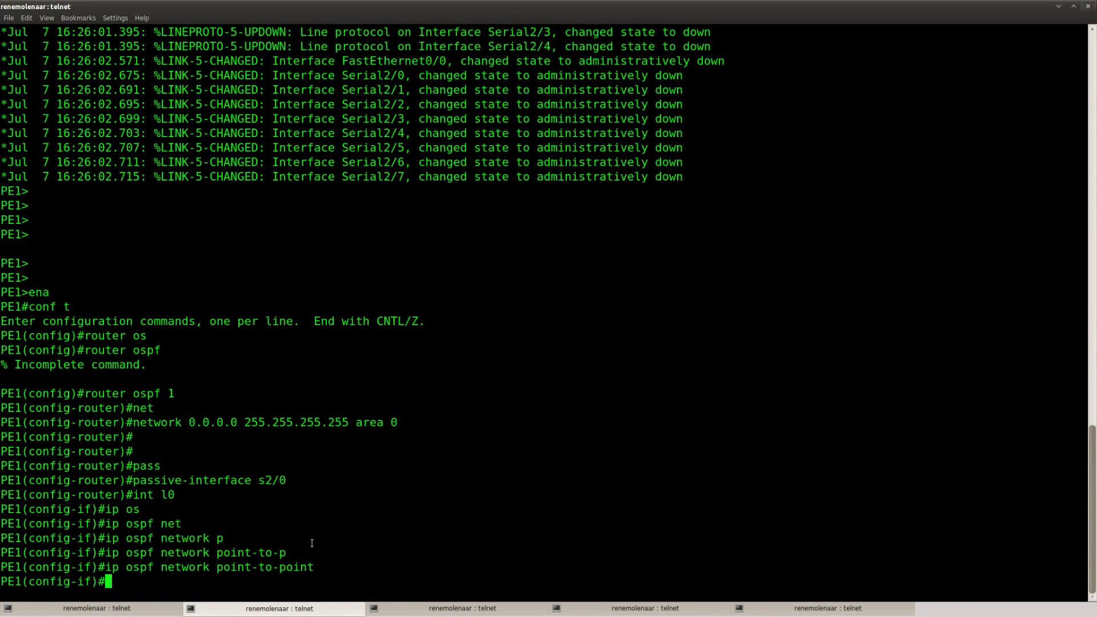
On router P, start OSPF process 1 with network 0.0.0.0 255.255.255.255 in area 0.
left_click(461, 614)
key("Return")
type("ena")
key("Return")
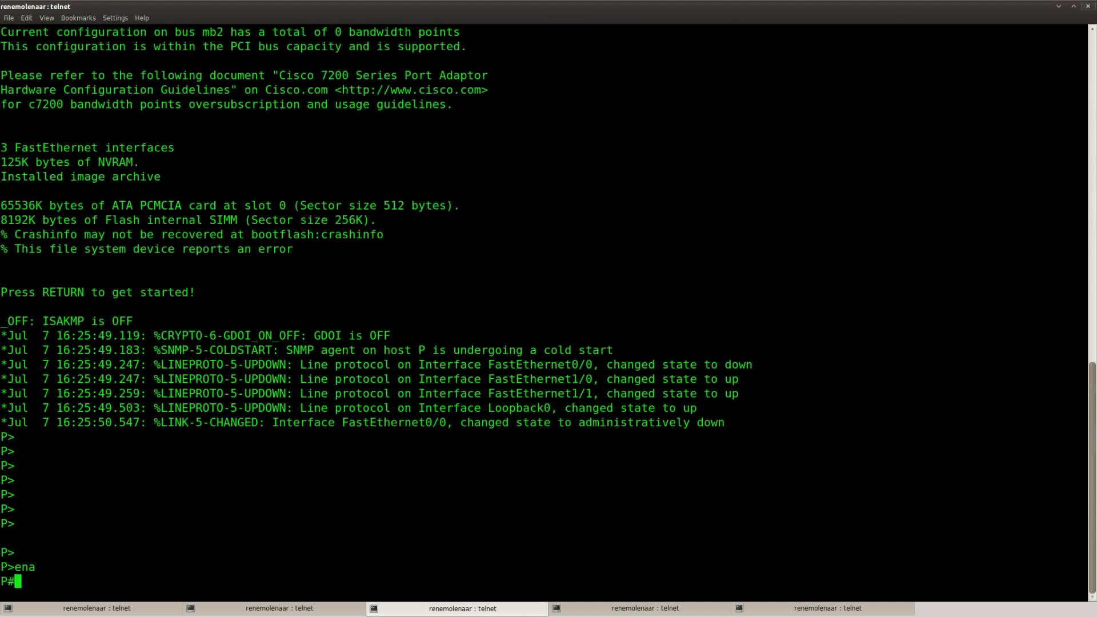
type("conf t")
key("Return")
type("router ospf 1")
key("Return")
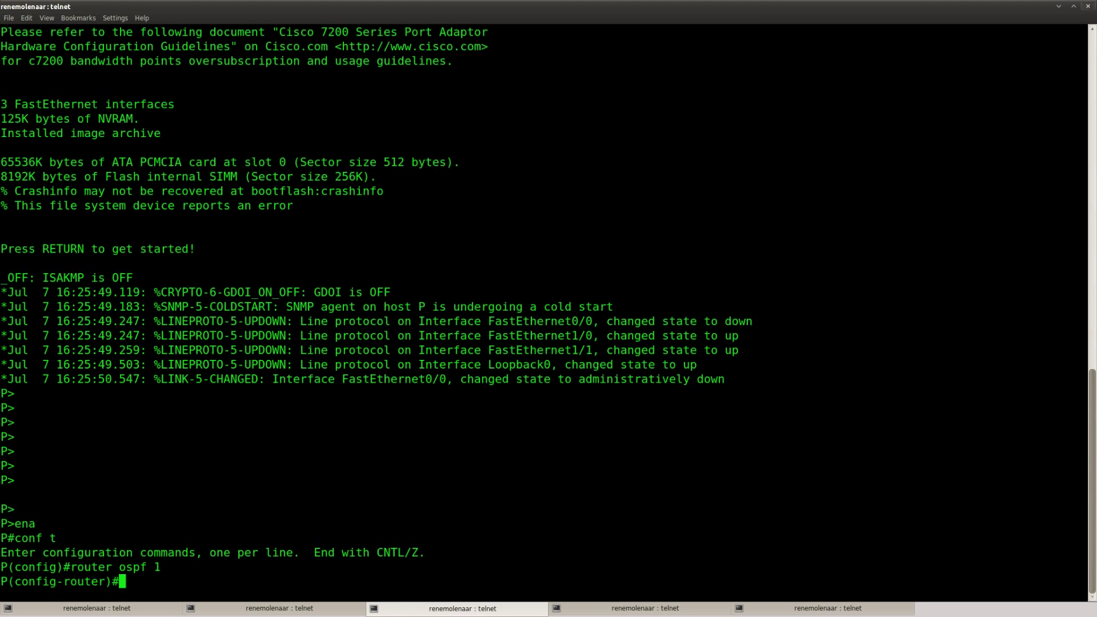
type("network 0.0.0.0 255.255.255.255 area 0")
key("Return")
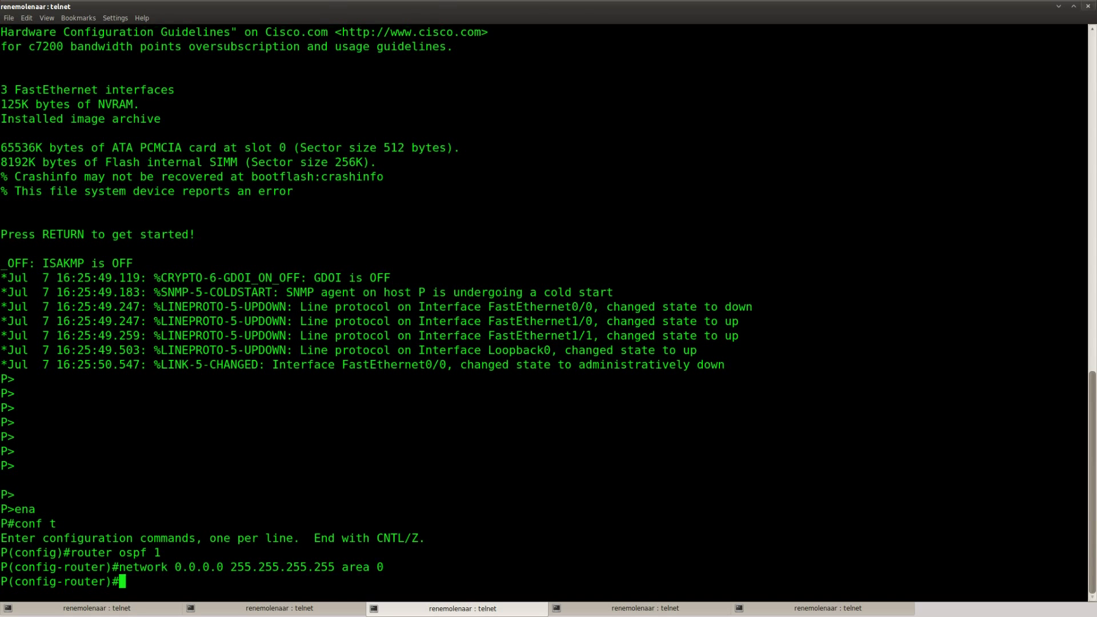
Set router P's Loopback0 to OSPF network type point-to-point.
type("int l0")
key("Return")
type("ip ")
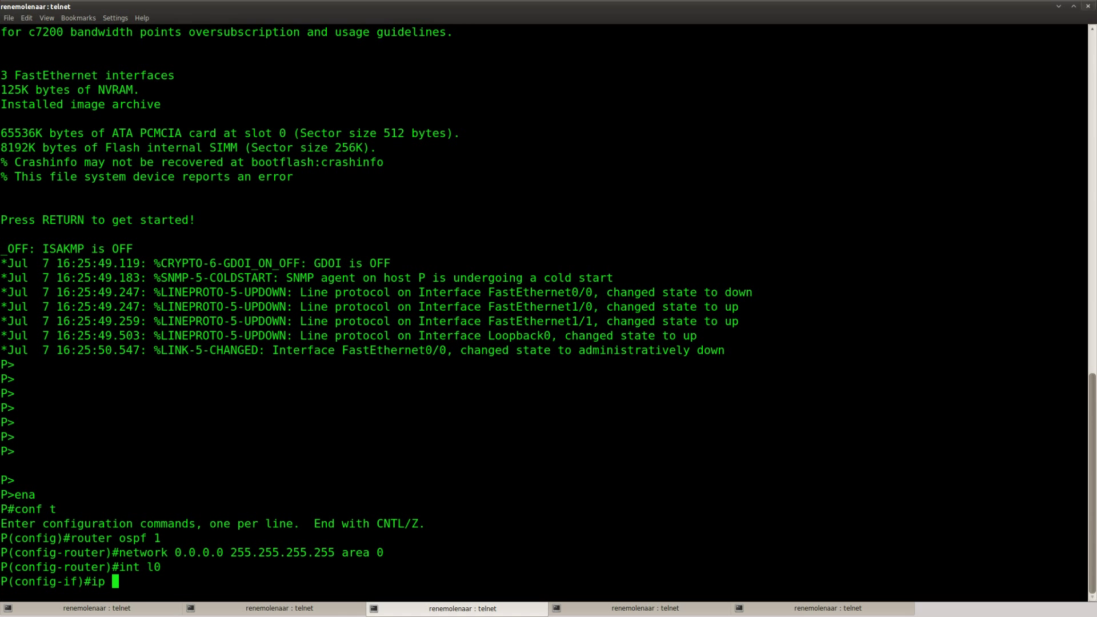
type("ps")
key("Tab")
key("BackSpace")
key("BackSpace")
type("os")
key("Tab")
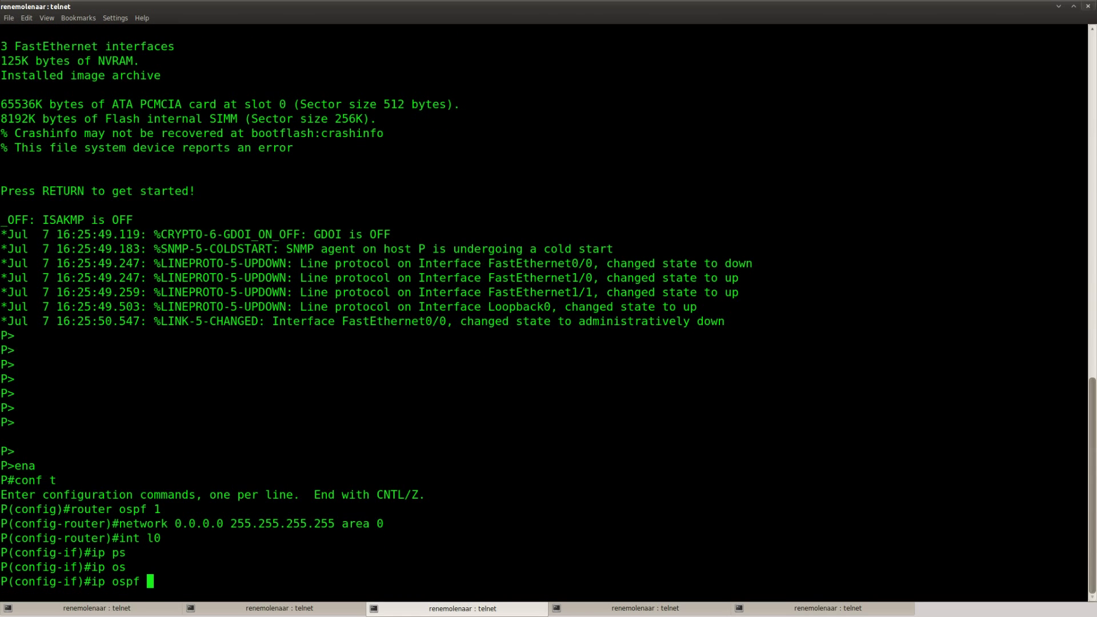
type("net")
key("Tab")
type("p")
key("Tab")
type("p")
key("Tab")
key("Return")
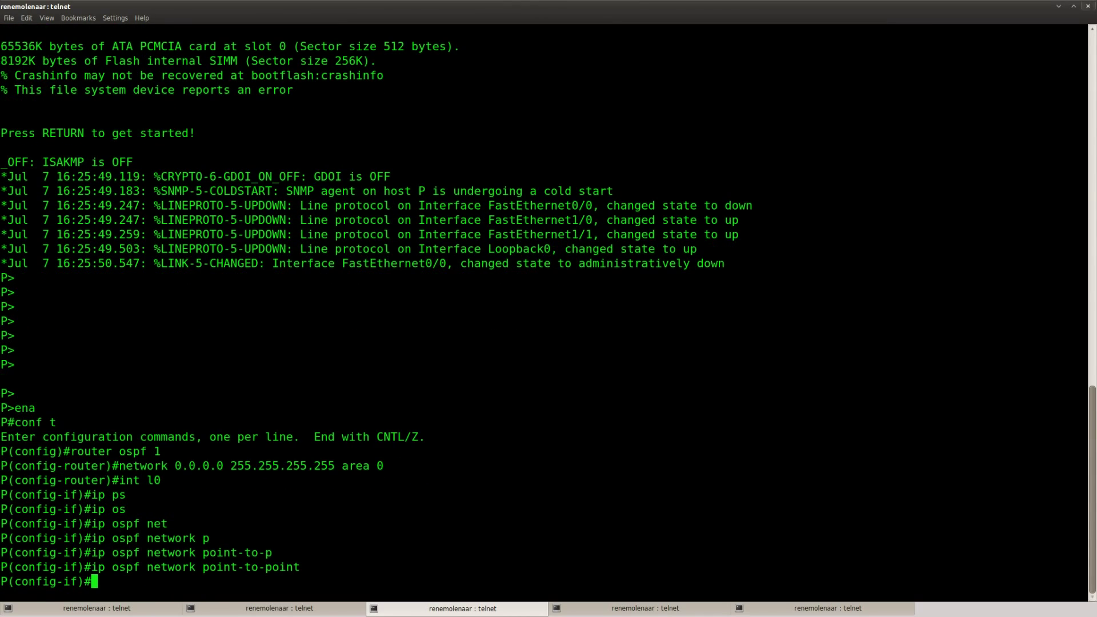
On PE2, run OSPF 1 with all interfaces in area 0 and Serial2/0 passive.
key("alt+Tab")
key("Return")
key("Return")
type("ena")
key("Return")
type("conf")
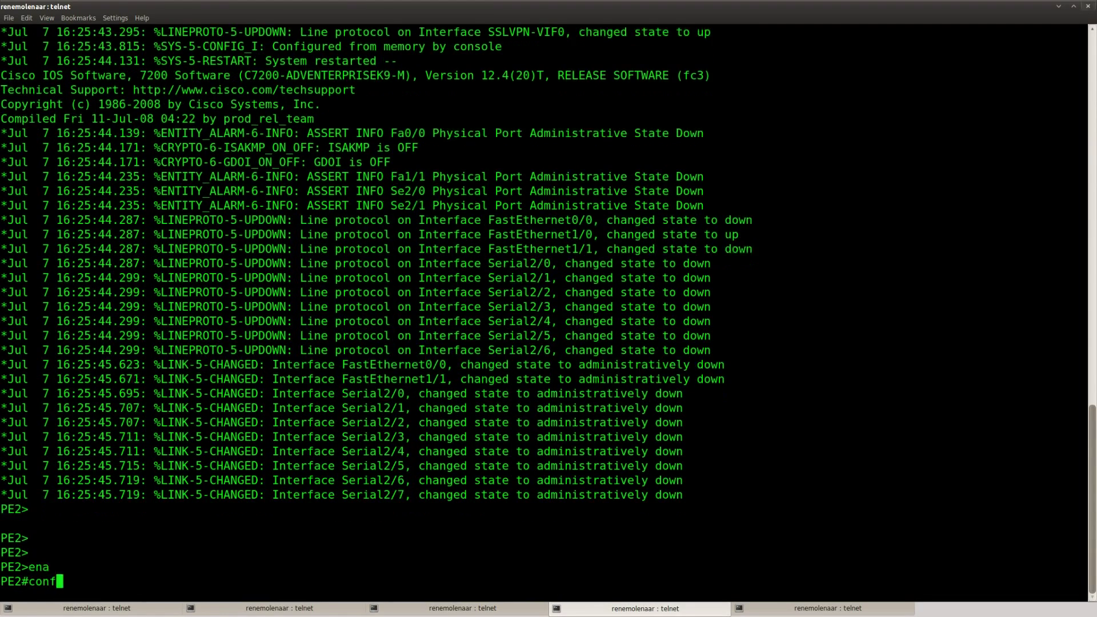
type(" t")
key("Return")
type("router ospf 1")
key("Return")
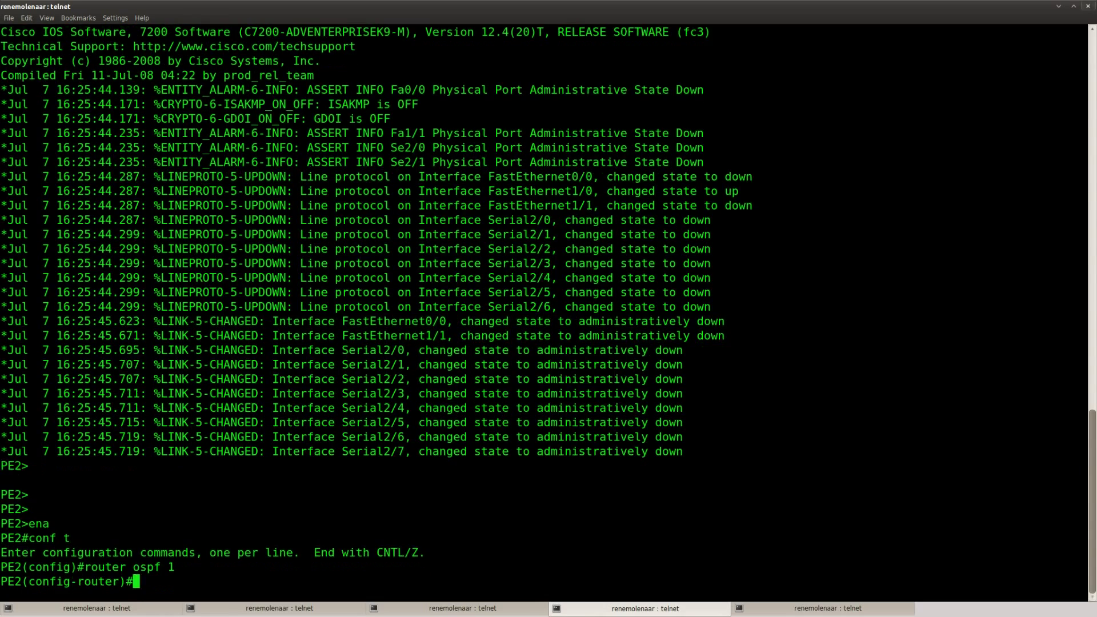
type("network 0.0.0.0 255.255.255.255 area 0")
key("Return")
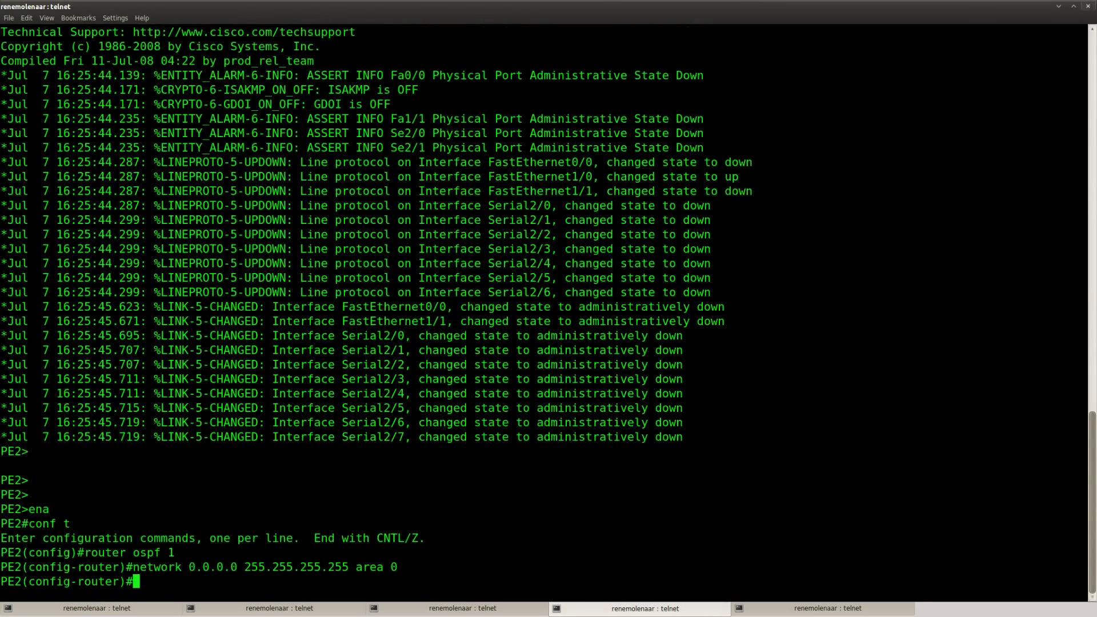
key("Return")
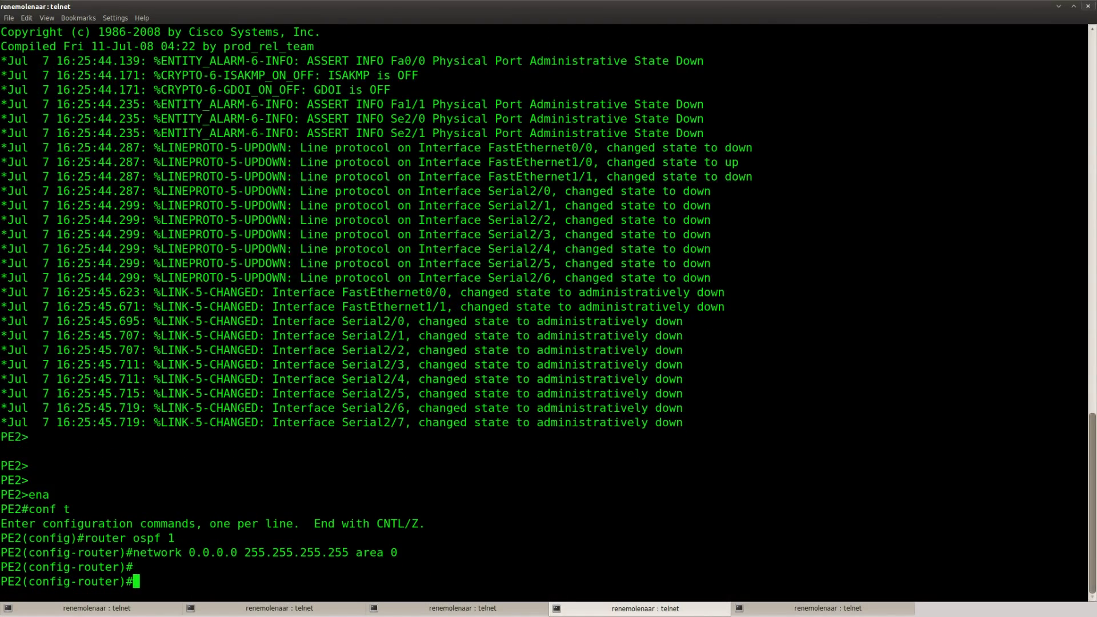
type("pass")
key("Tab")
type("s2/0")
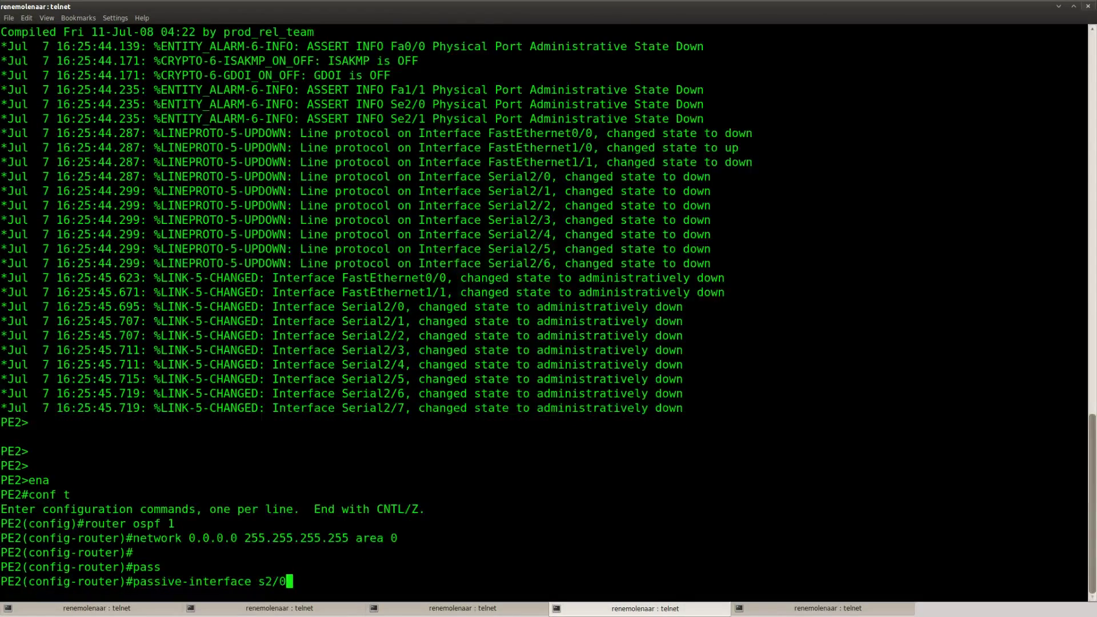
key("Return")
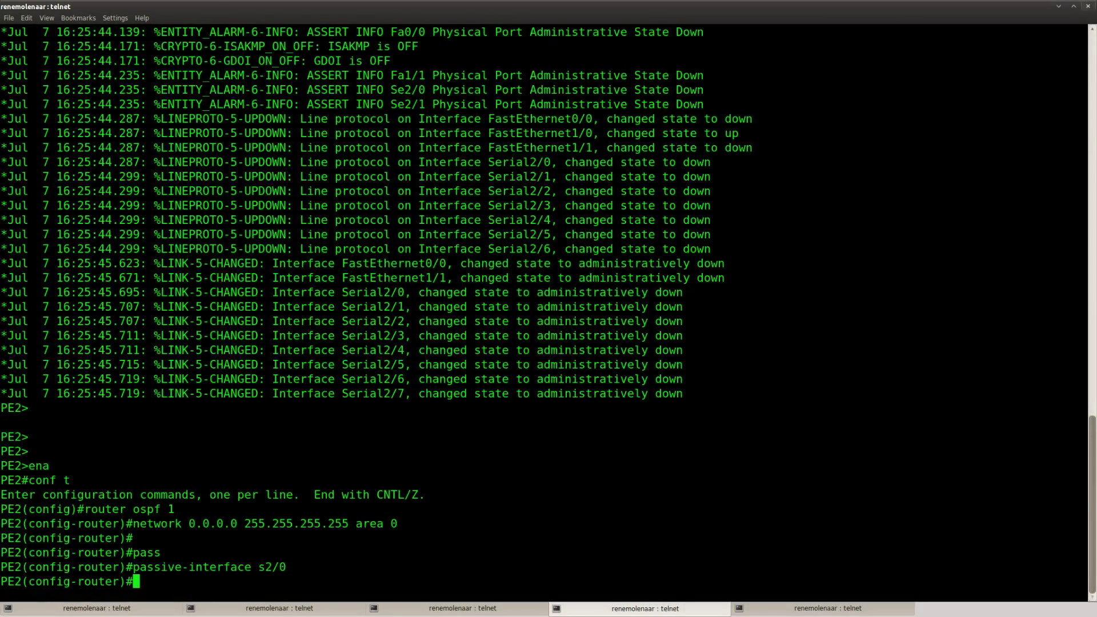
Set PE2 Loopback0 to OSPF point-to-point and leave configuration mode.
type("int l0")
key("Return")
type("ip os")
key("Tab")
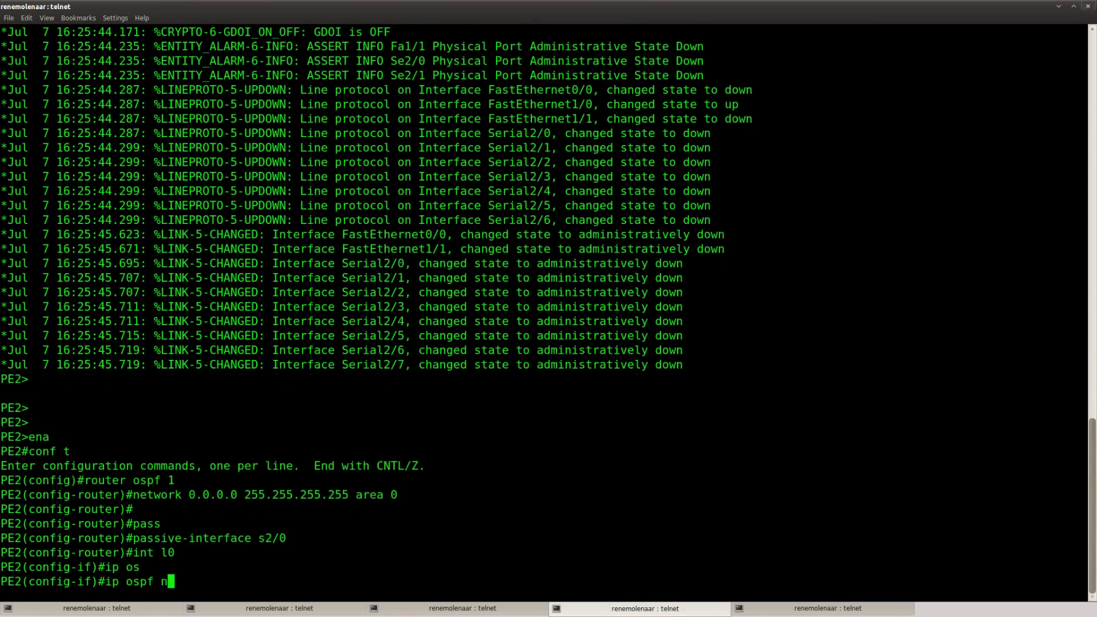
type("net")
key("Tab")
type("p")
key("Tab")
type("p")
key("Tab")
key("Return")
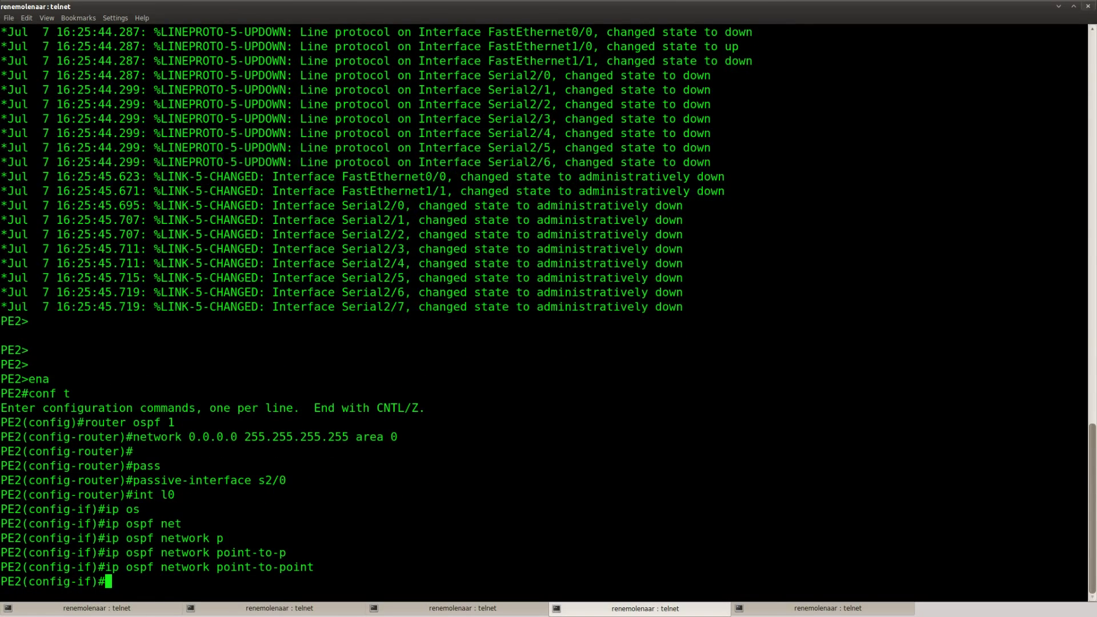
key("ctrl+z")
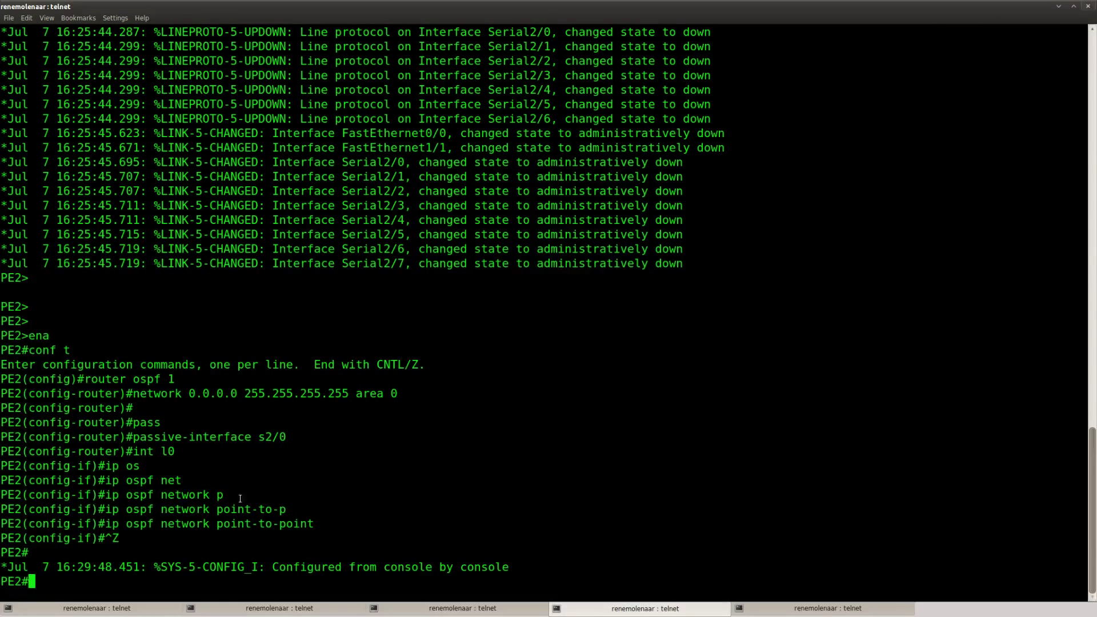
Check interface status with 'show ip int brief' on PE2, P and PE1.
type("show ip int brief")
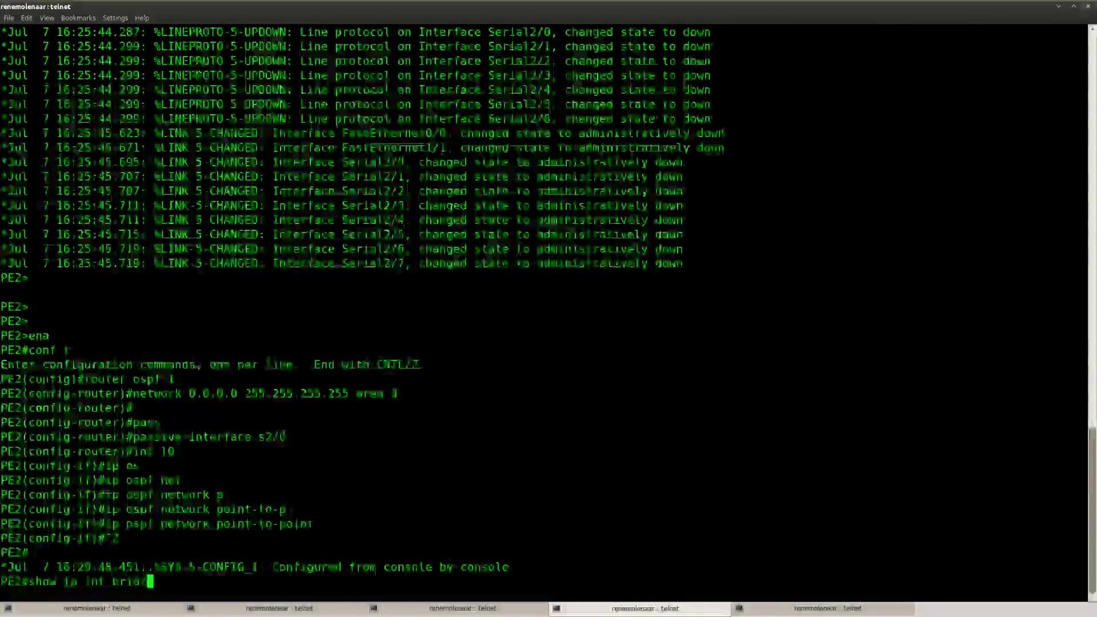
key("Return")
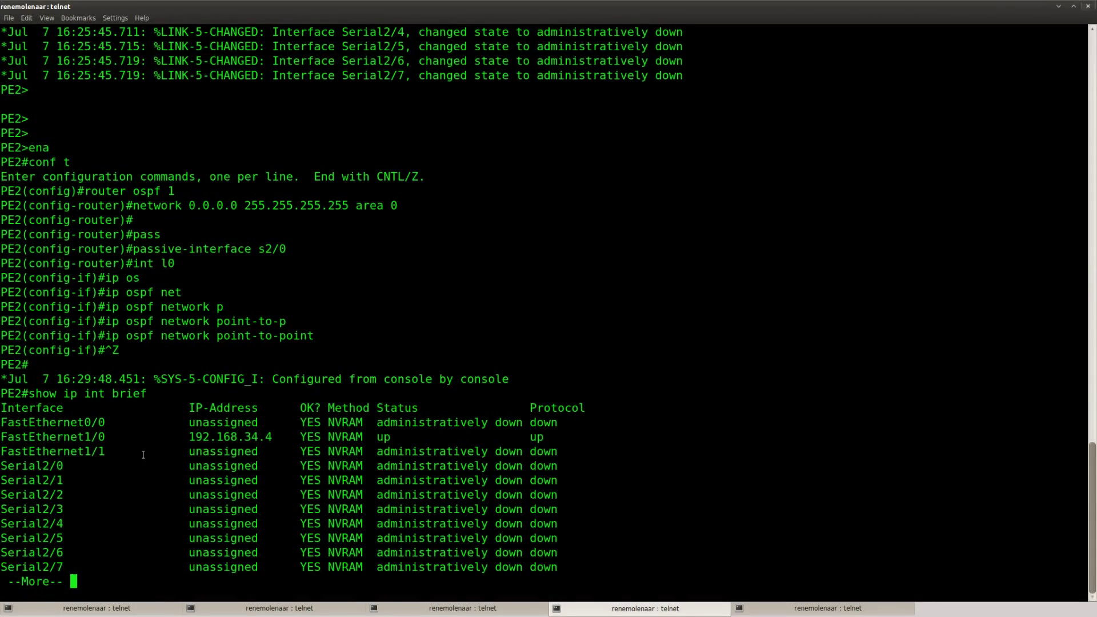
key("space")
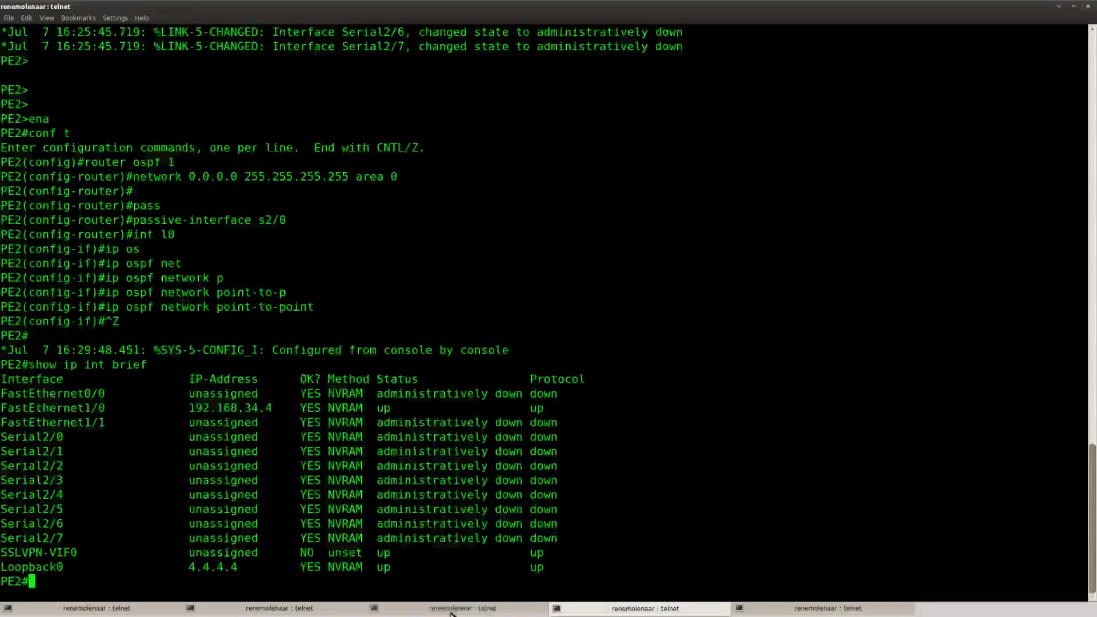
key("alt+Tab")
type("do show ip ")
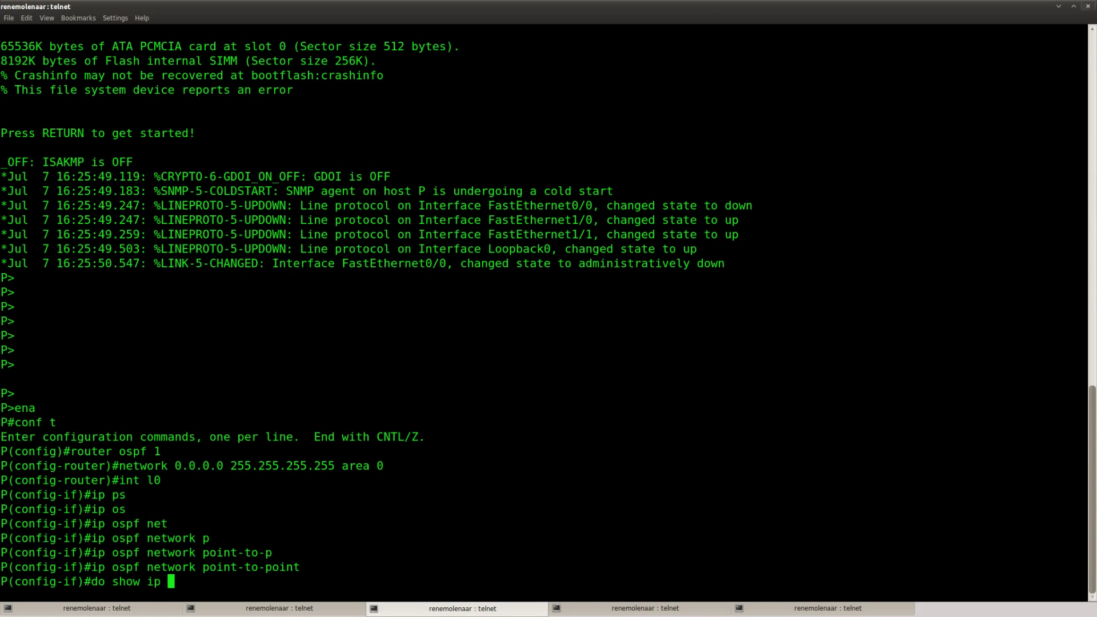
type("int brief")
key("Return")
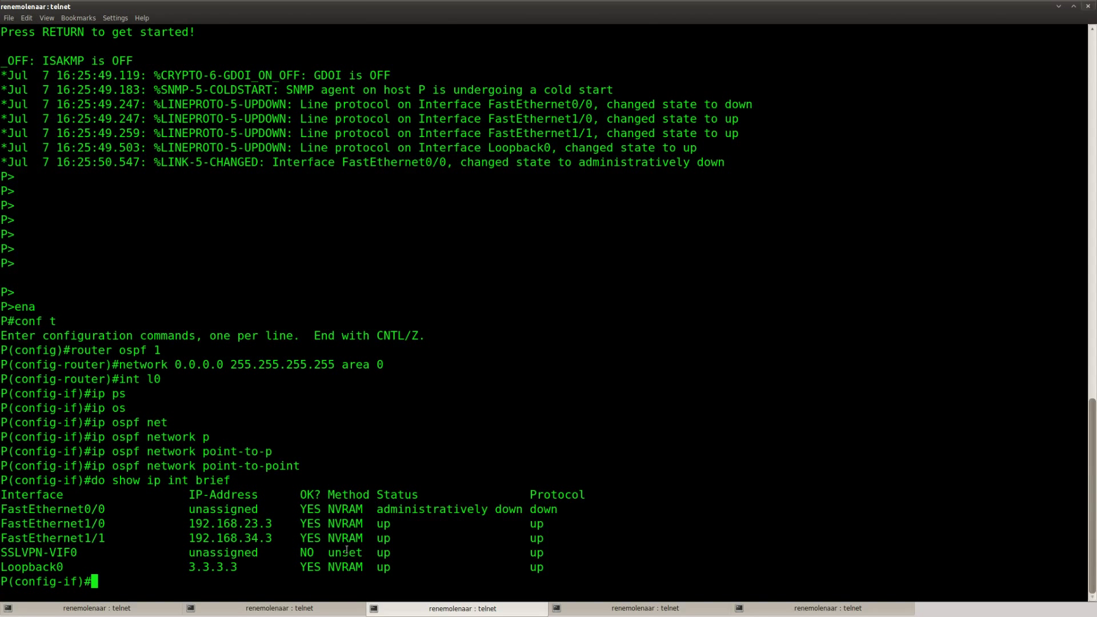
left_click(303, 609)
key("Return")
key("Return")
type("do show ip int brief")
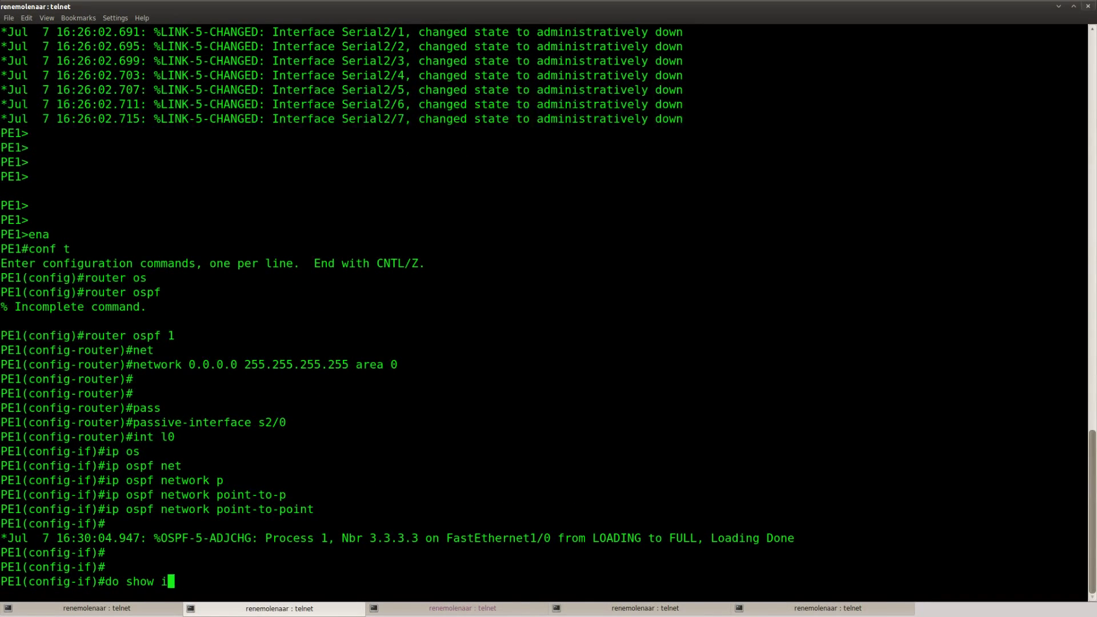
key("Return")
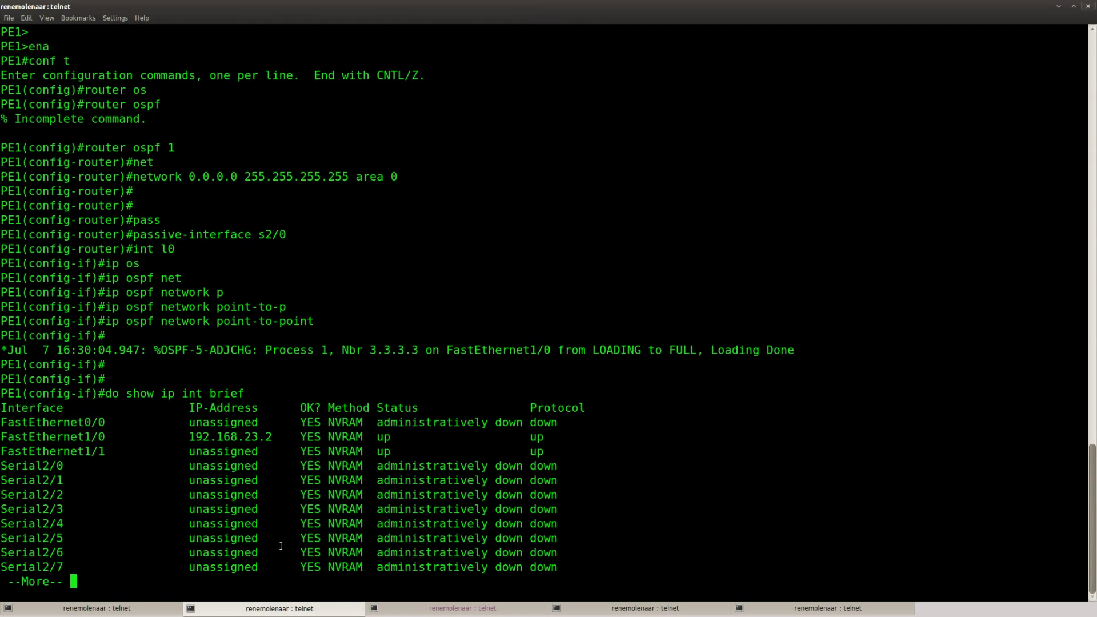
key("space")
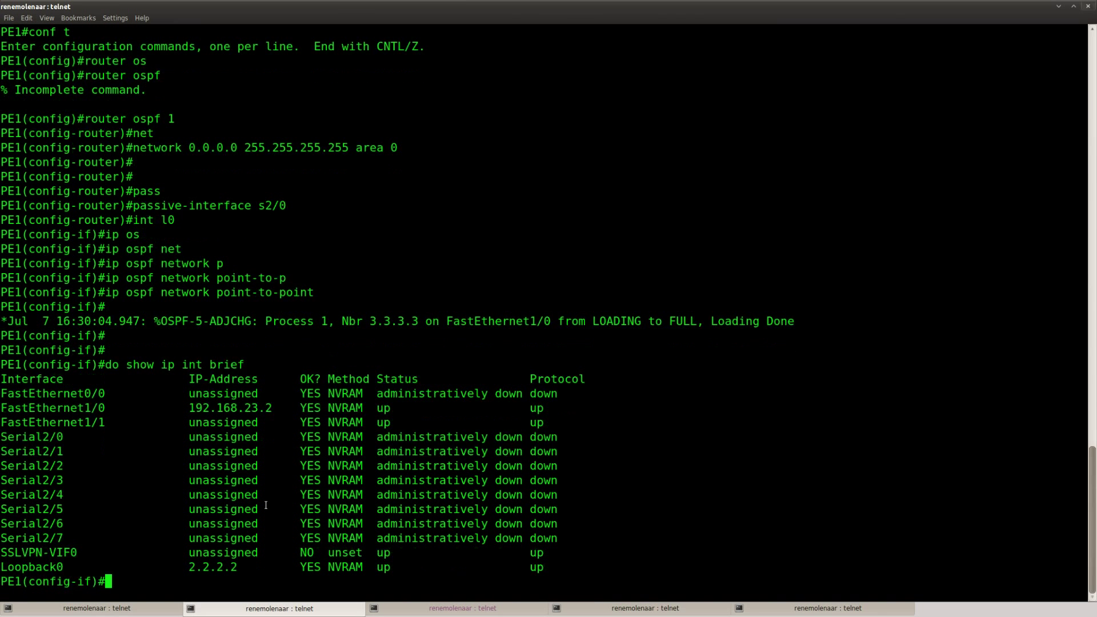
Bring up Serial2/0 with 'no shut' on PE1 and PE2.
type("int s2/0")
key("Return")
type("no shut")
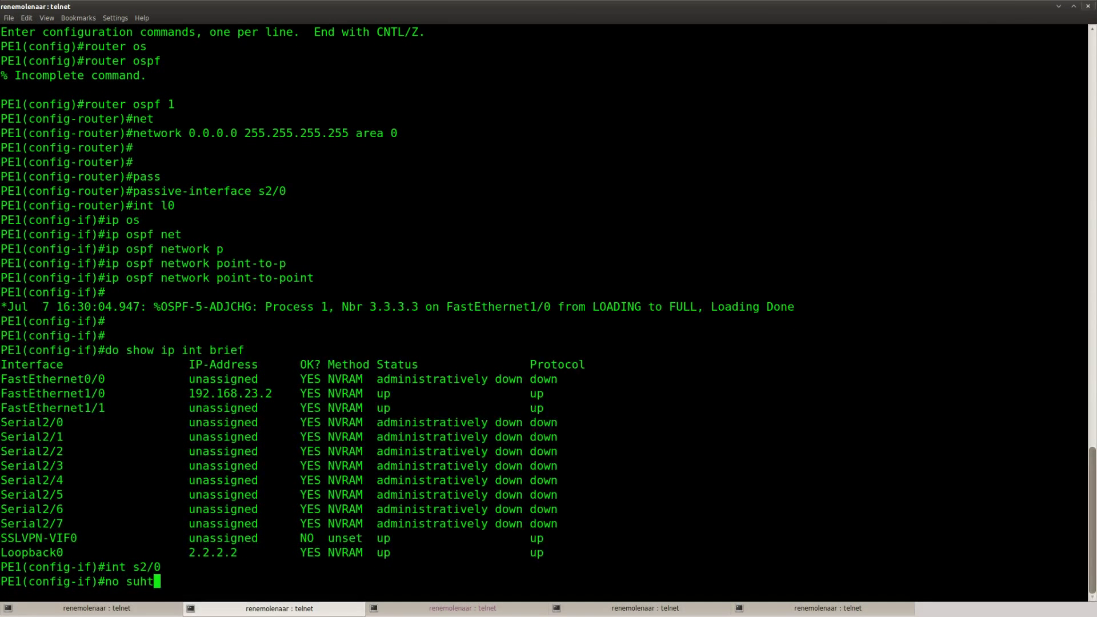
key("Return")
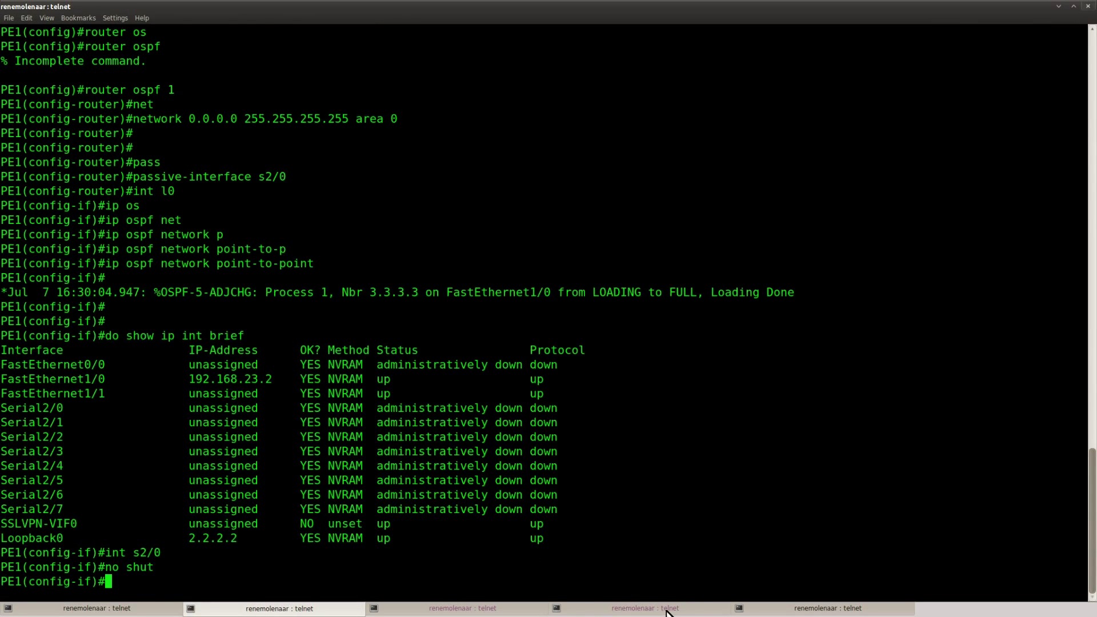
left_click(668, 611)
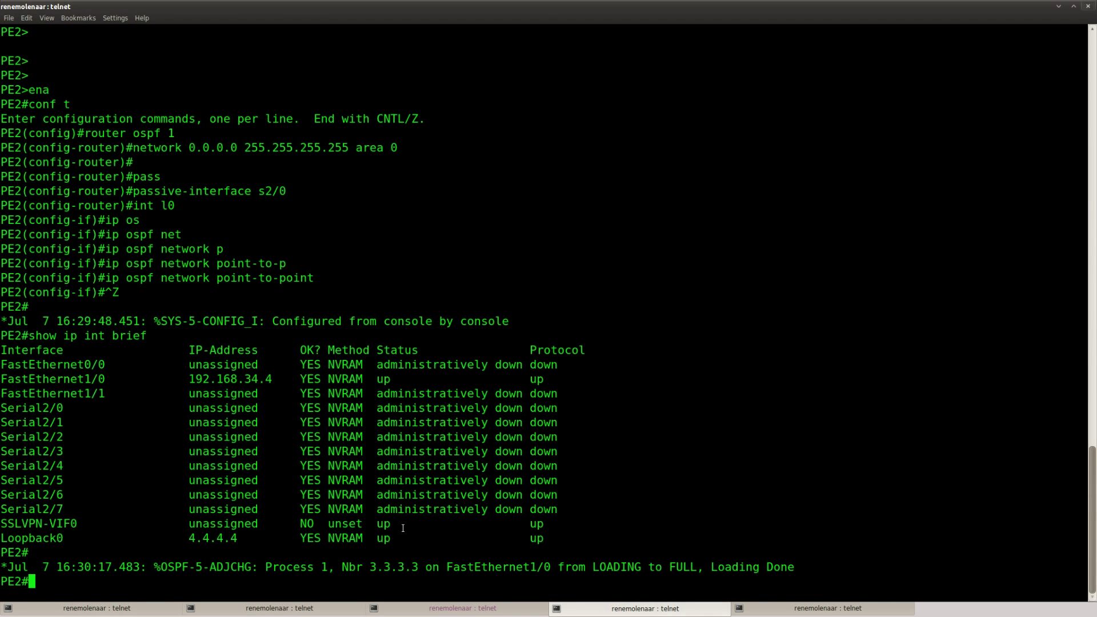
type("conf t")
key("Return")
type("int s2/0")
key("Return")
type("no")
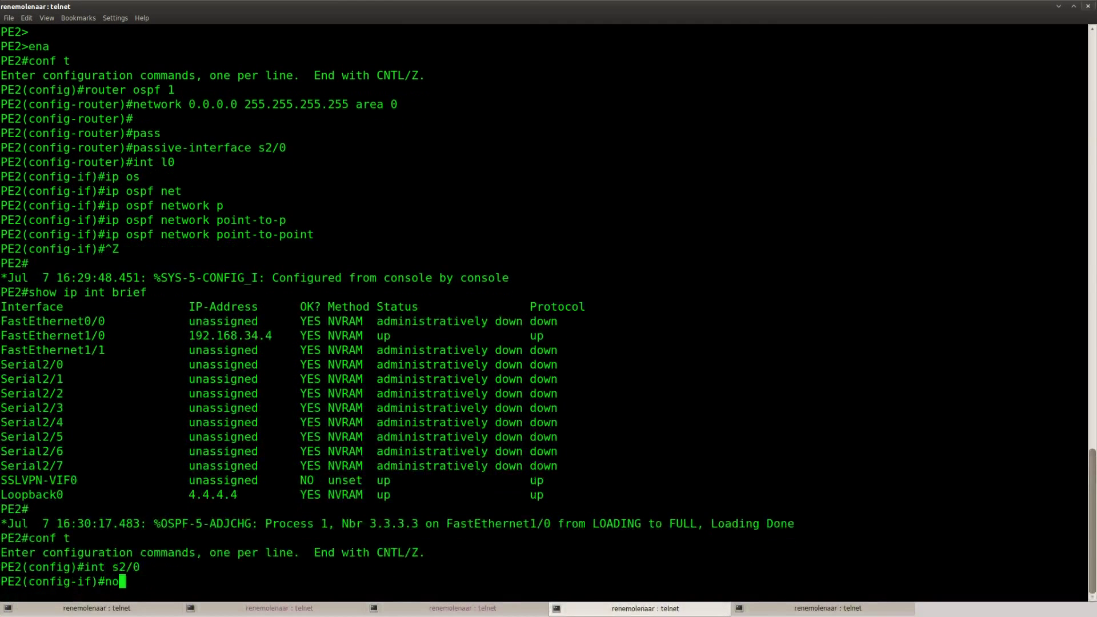
type(" shut")
key("Return")
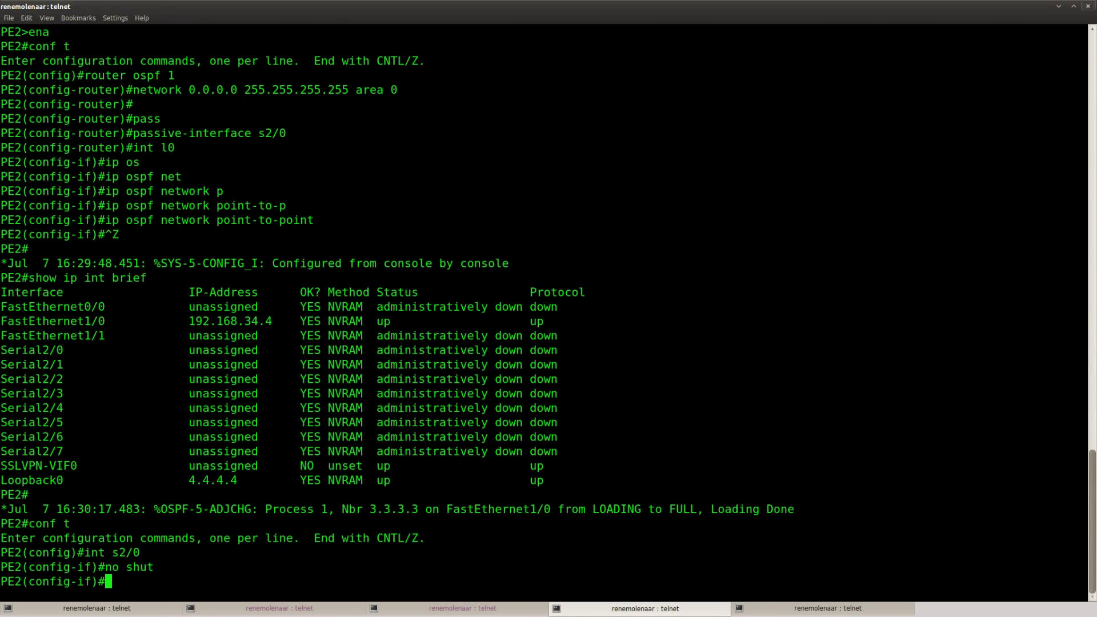
key("alt+Tab")
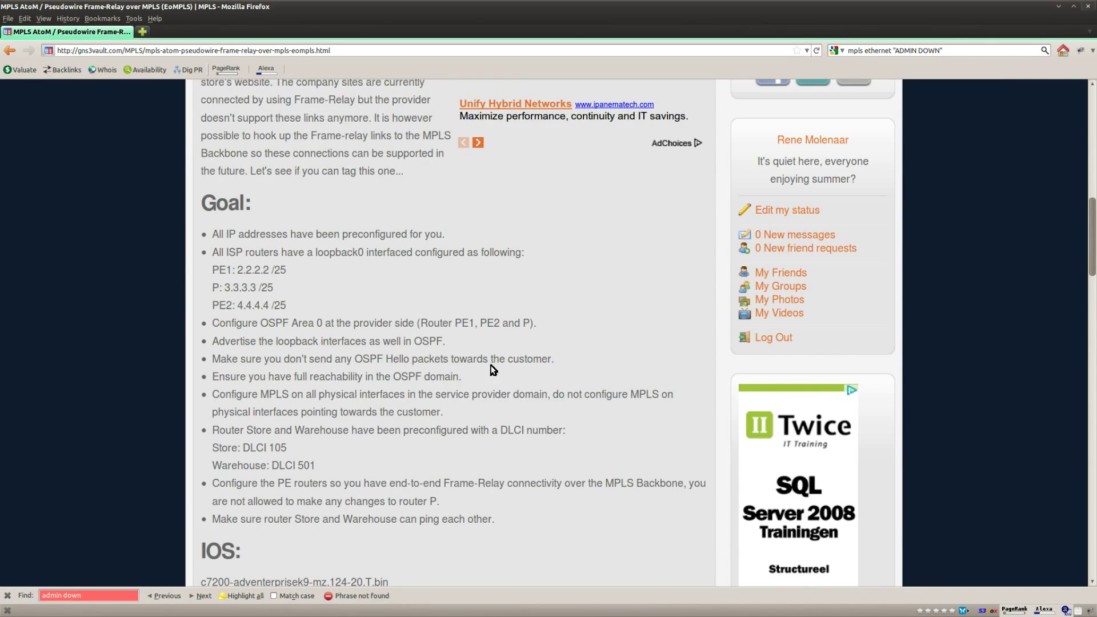
Read the 'Configure MPLS on all physical interfaces' requirement, then return to the PE2 terminal.
left_click_drag(213, 394, 444, 412)
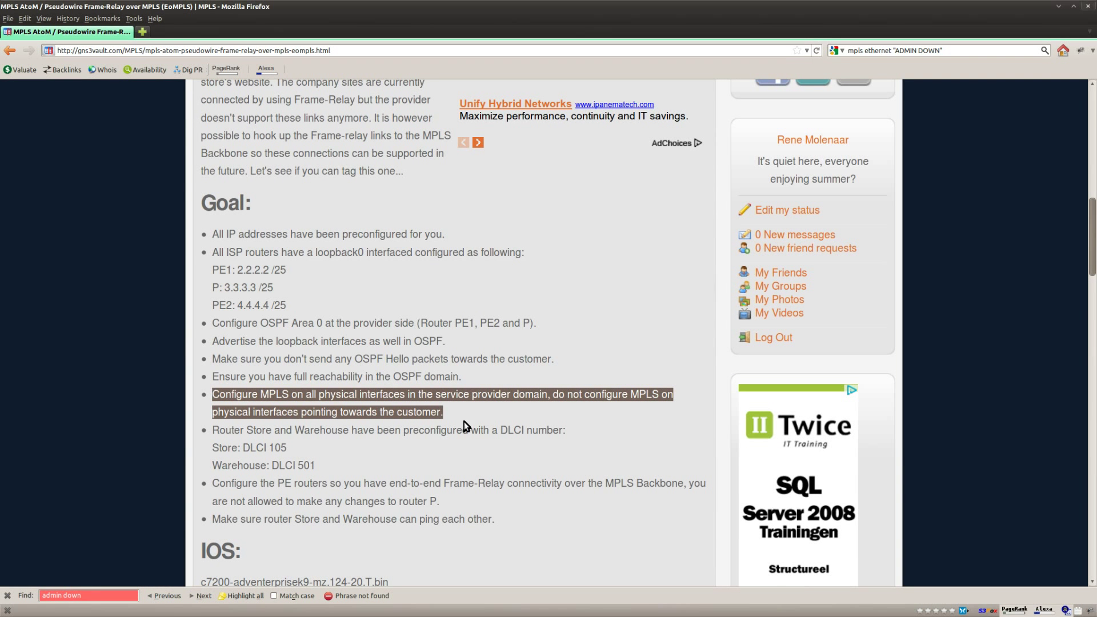
left_click(463, 412)
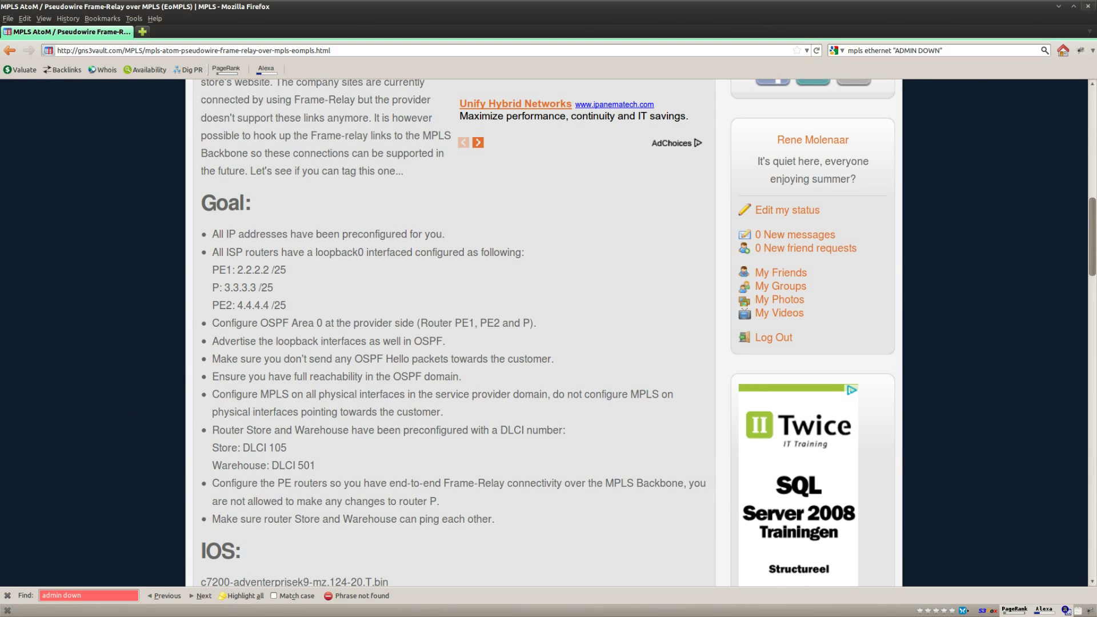
key("alt+Tab")
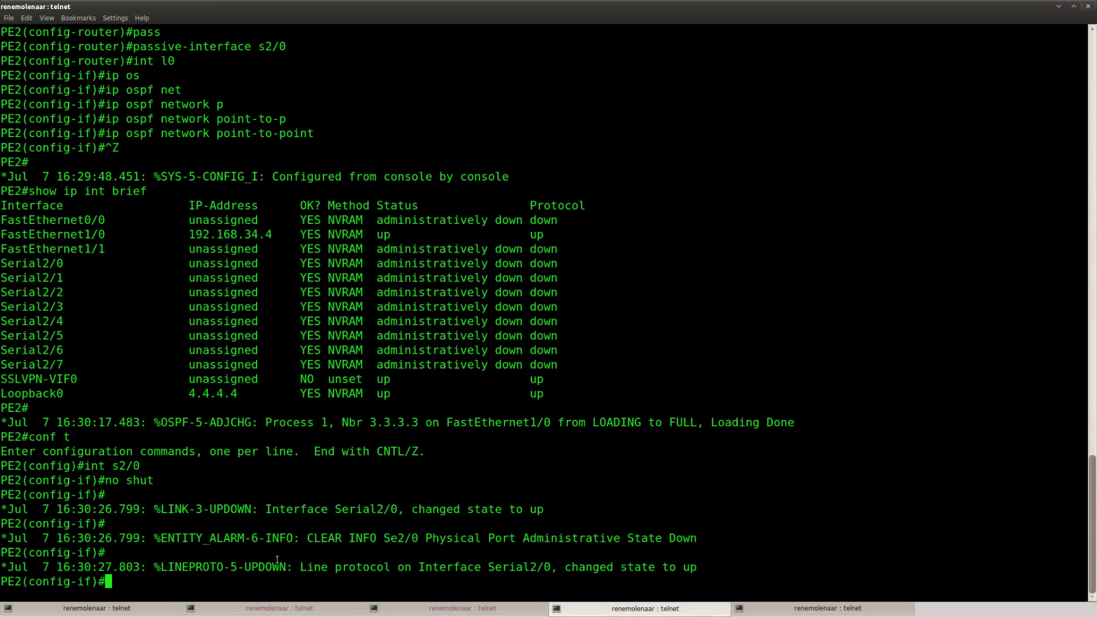
Enable MPLS with 'mpls ip' on PE2's FastEthernet1/0.
key("Return")
key("Return")
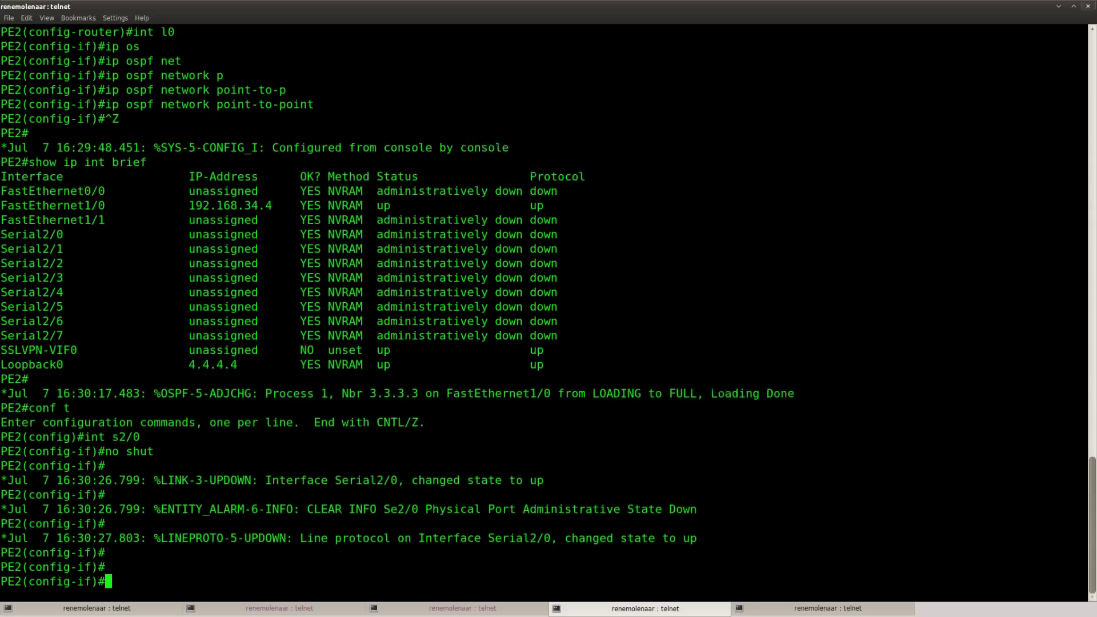
type("int f1/0")
key("Return")
type("mpl")
key("Return")
type("mpls ip")
key("Return")
key("Up")
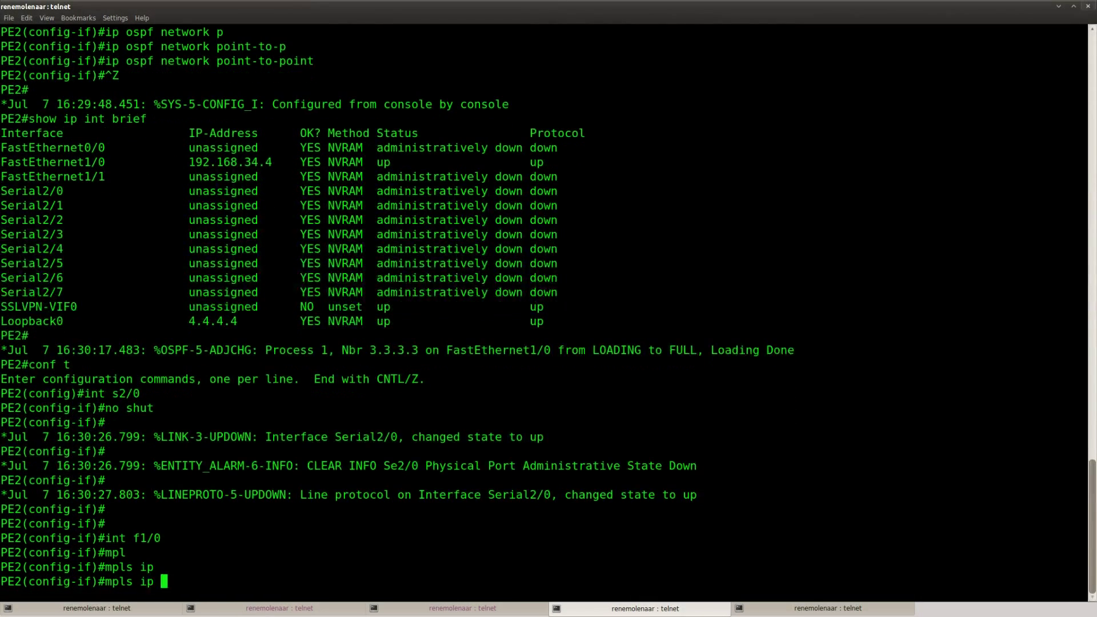
key("Return")
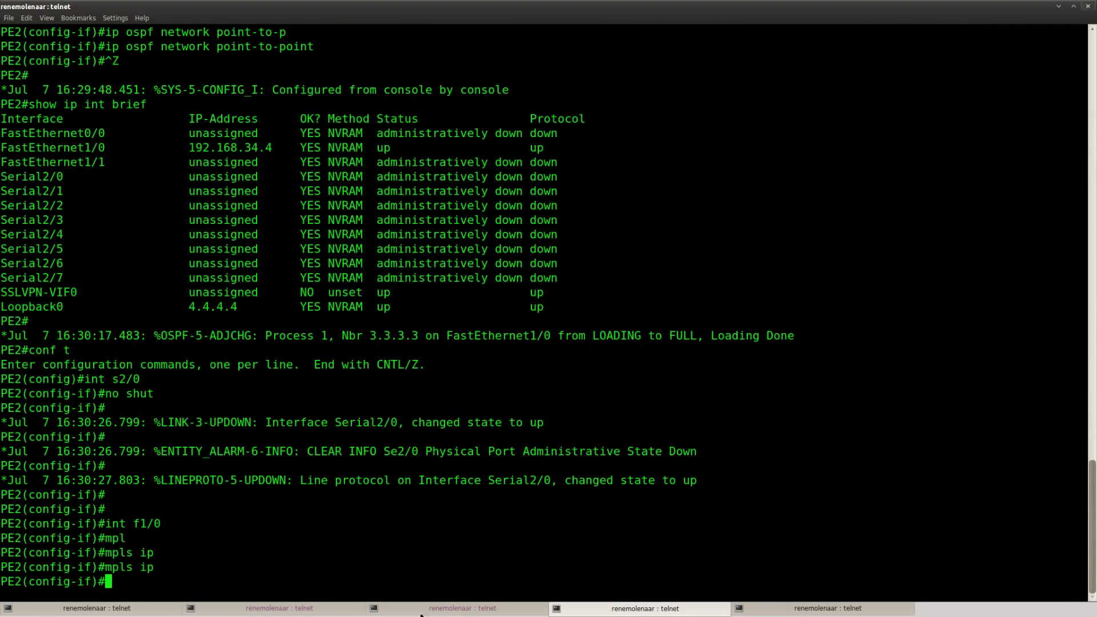
Enable MPLS on the P router's FastEthernet1/1 and FastEthernet1/0.
left_click(421, 612)
type("int f1/1")
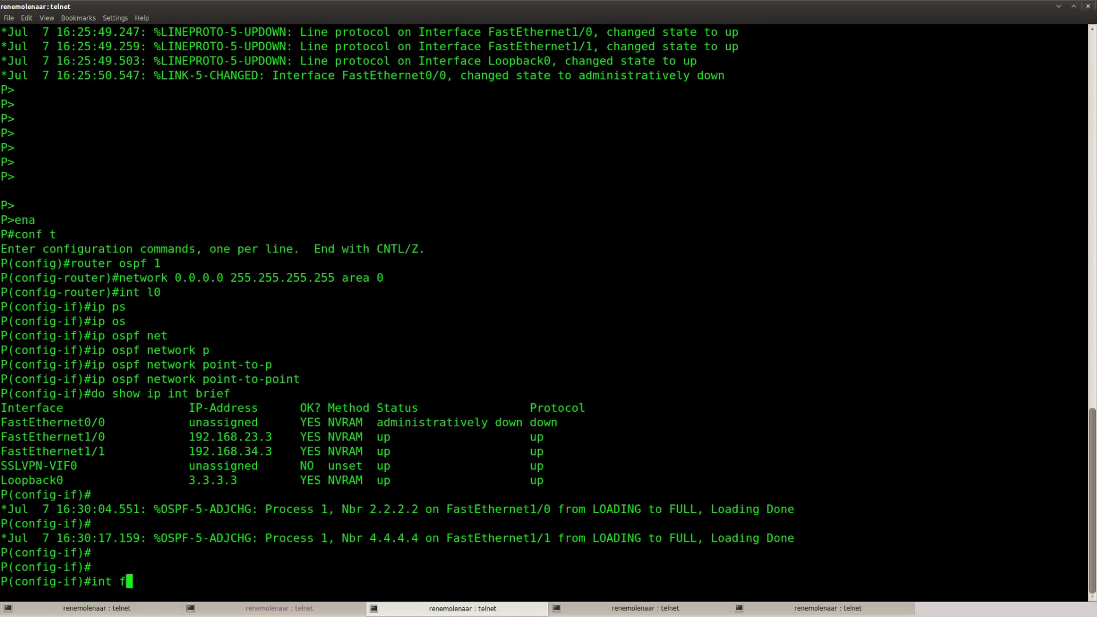
key("Return")
type("mp")
key("Tab")
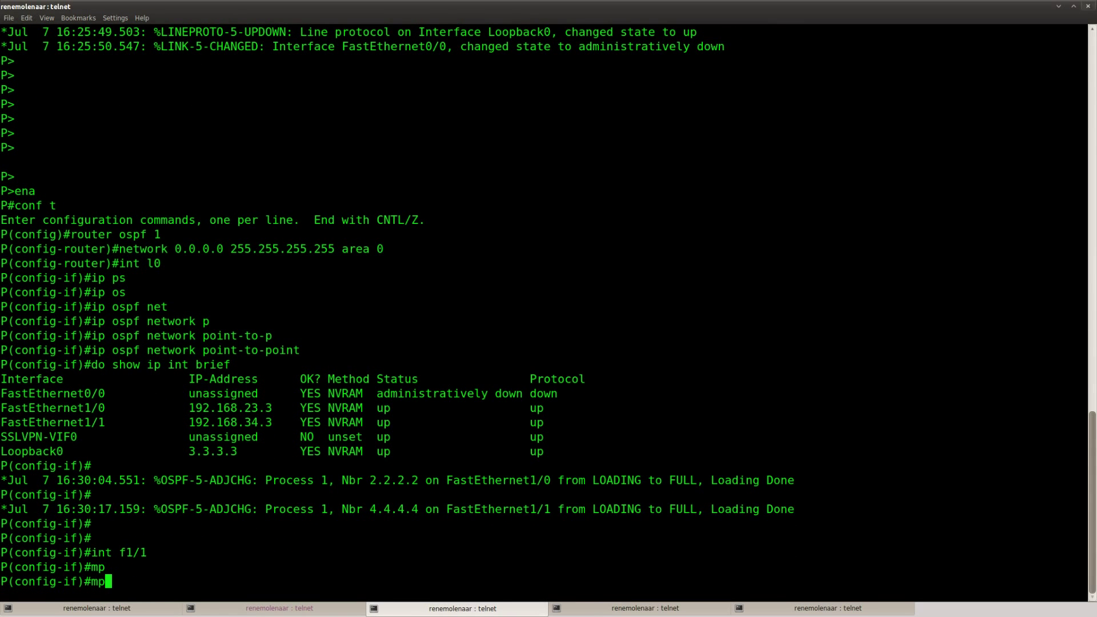
type("l")
key("Tab")
type("s ip")
key("Return")
type("int f1/0")
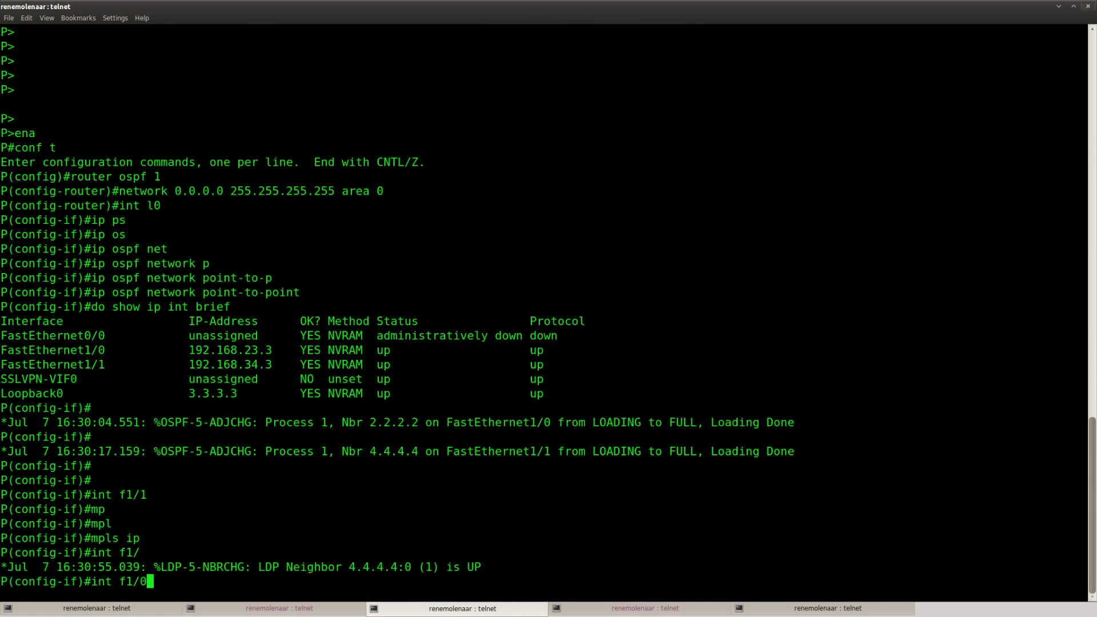
key("Return")
type("mpls ip")
key("Return")
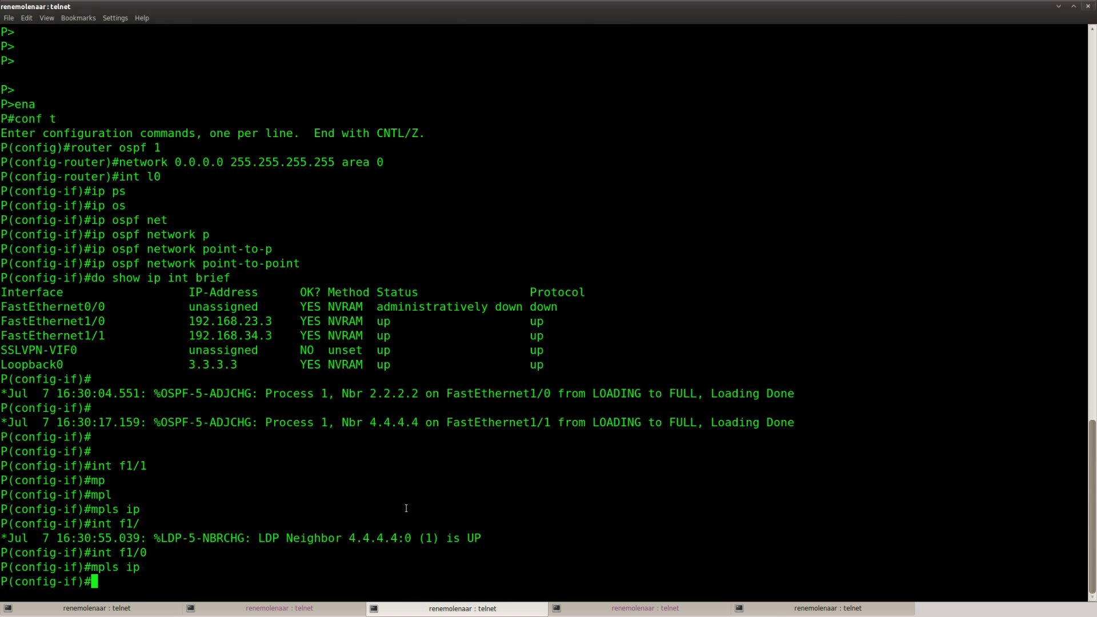
Enable MPLS with 'mpls ip' on PE1's FastEthernet1/0.
key("alt+Tab")
key("Return")
key("Return")
type("int ")
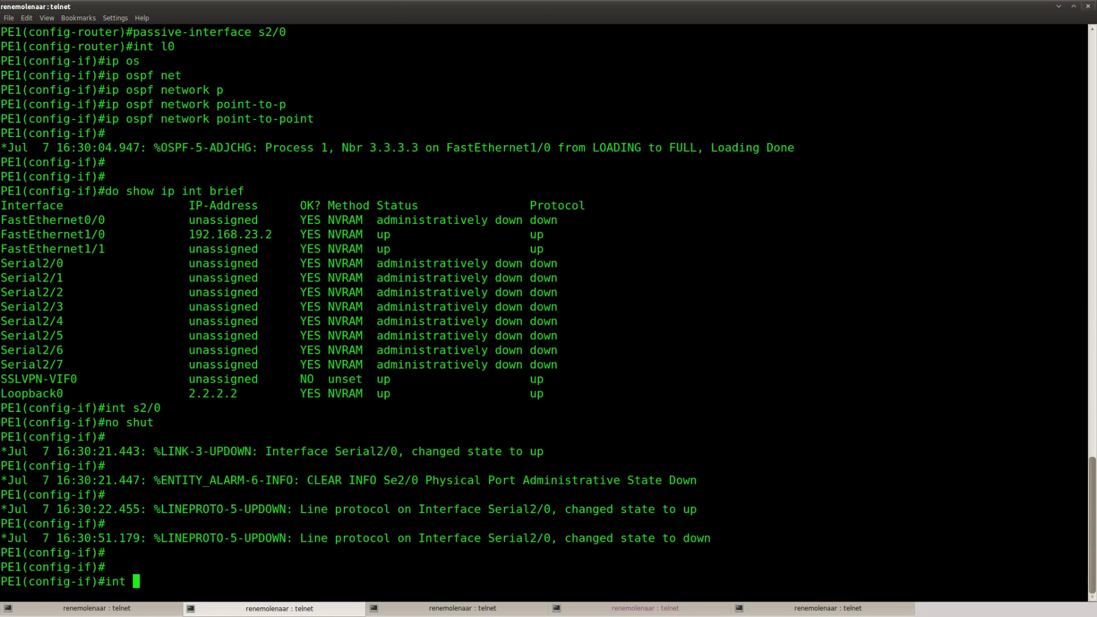
type("f1/0")
key("Return")
type("mpl")
key("Tab")
type("s ip")
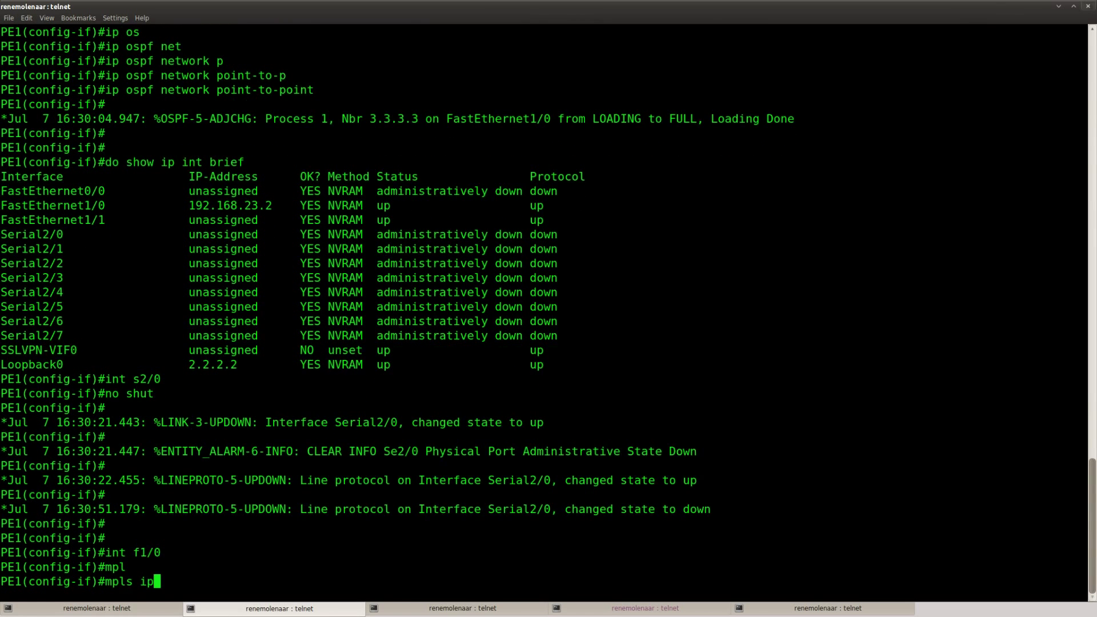
key("Return")
Leave configuration on PE1 and ping 4.4.4.4 from loopback 0, getting 5/5 replies.
key("ctrl+z")
type("ping 4.4.4")
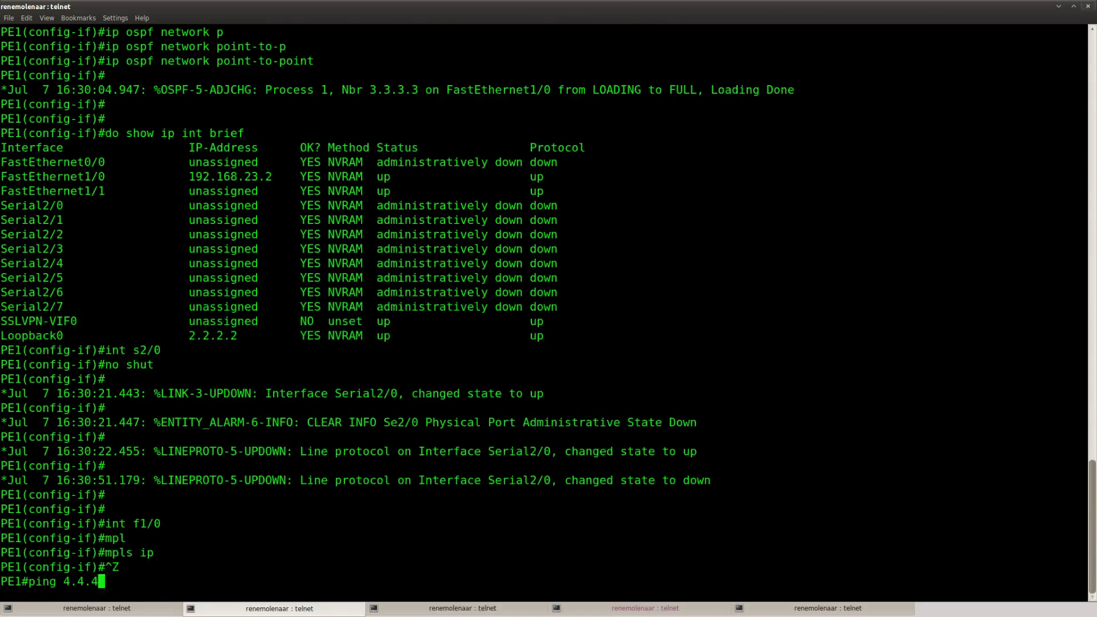
type(".4 sour")
key("Tab")
type("loo")
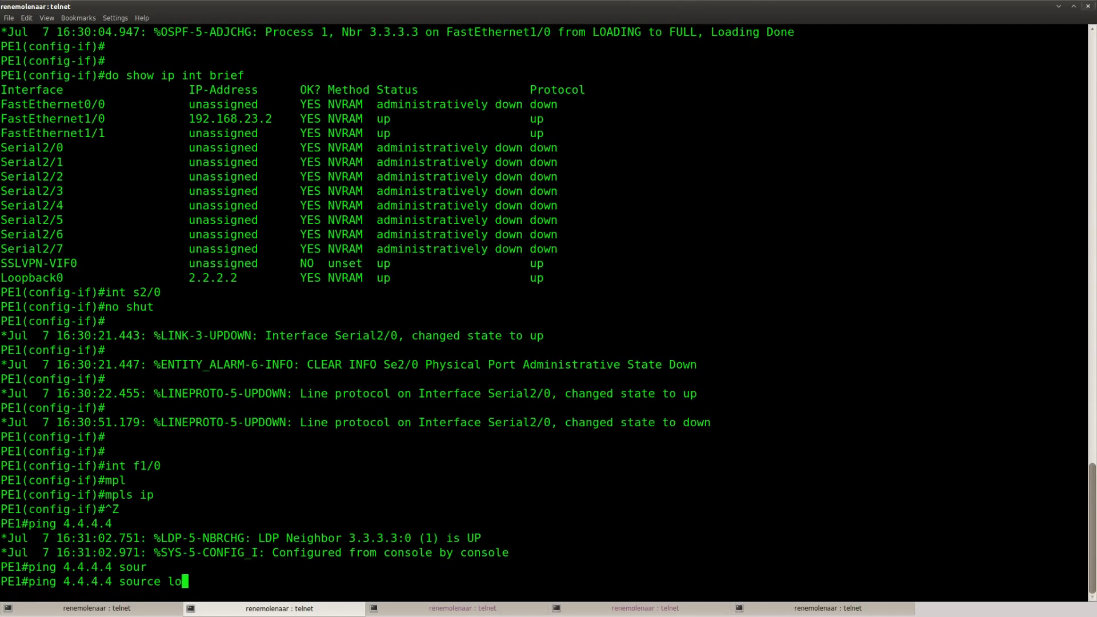
key("Tab")
type("0")
key("Return")
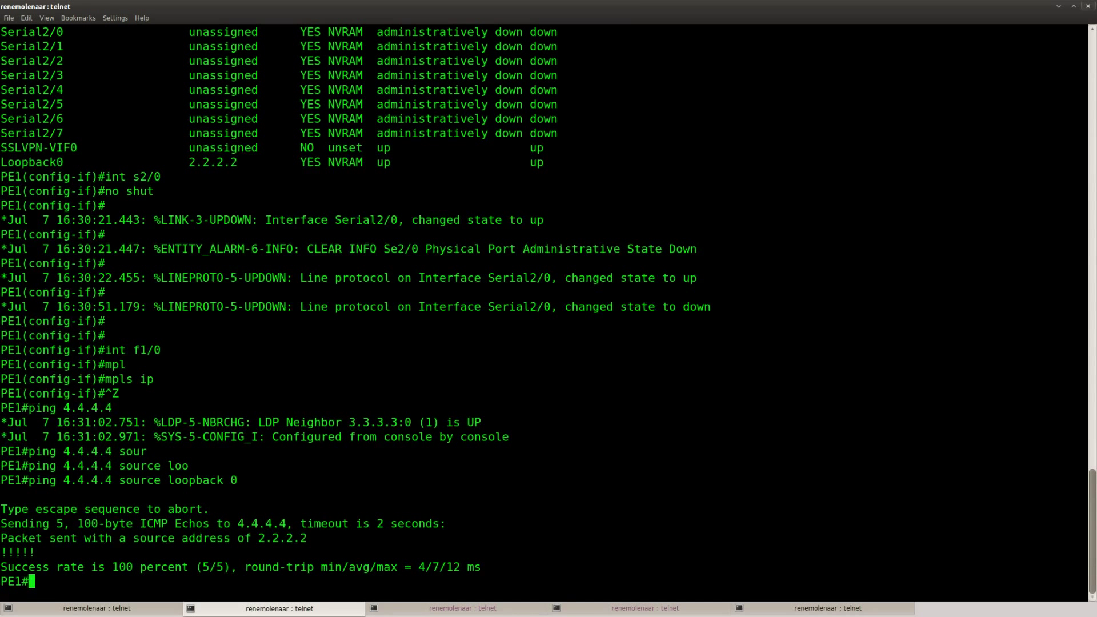
key("alt+Tab")
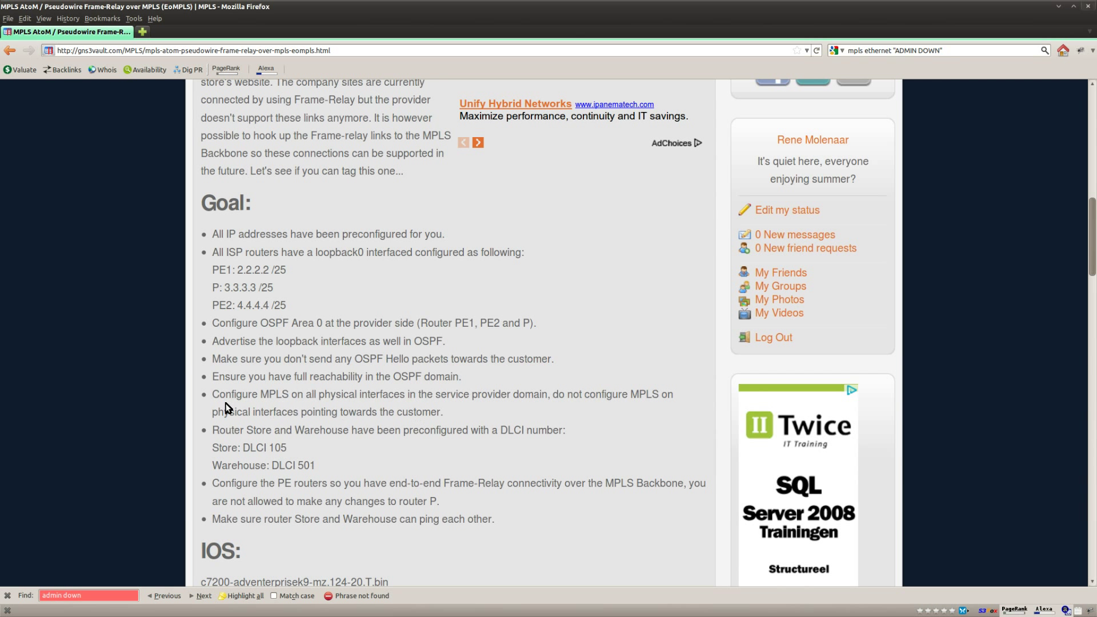
Review the MPLS bullet and DLCIs (Store 105, Warehouse 501), then bring up Store's console.
left_click_drag(212, 394, 448, 418)
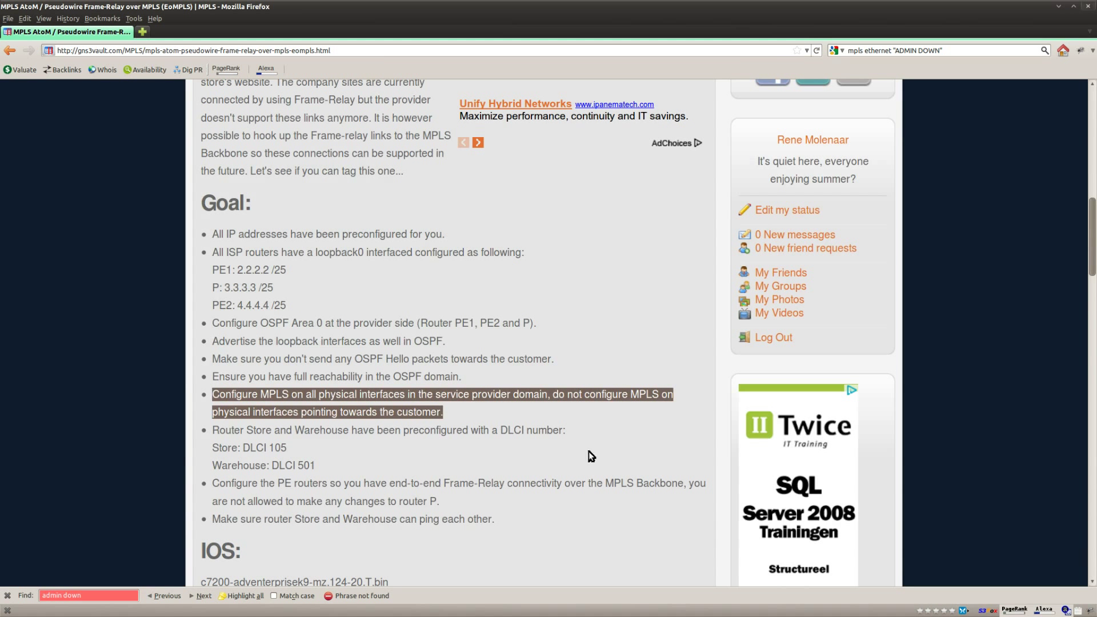
left_click_drag(324, 463, 212, 430)
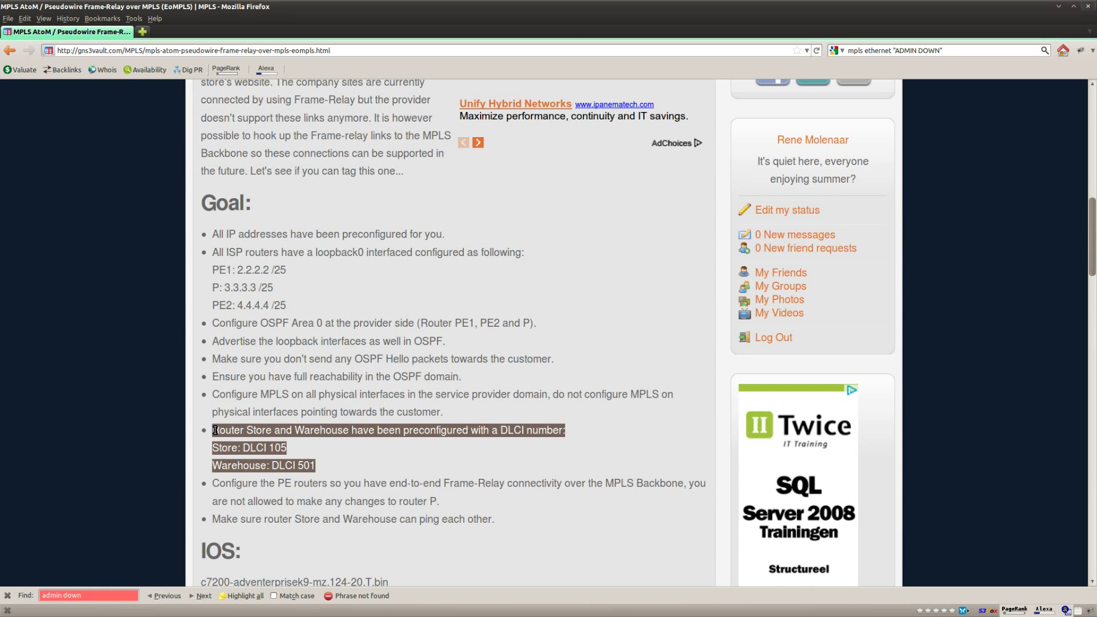
left_click(368, 461)
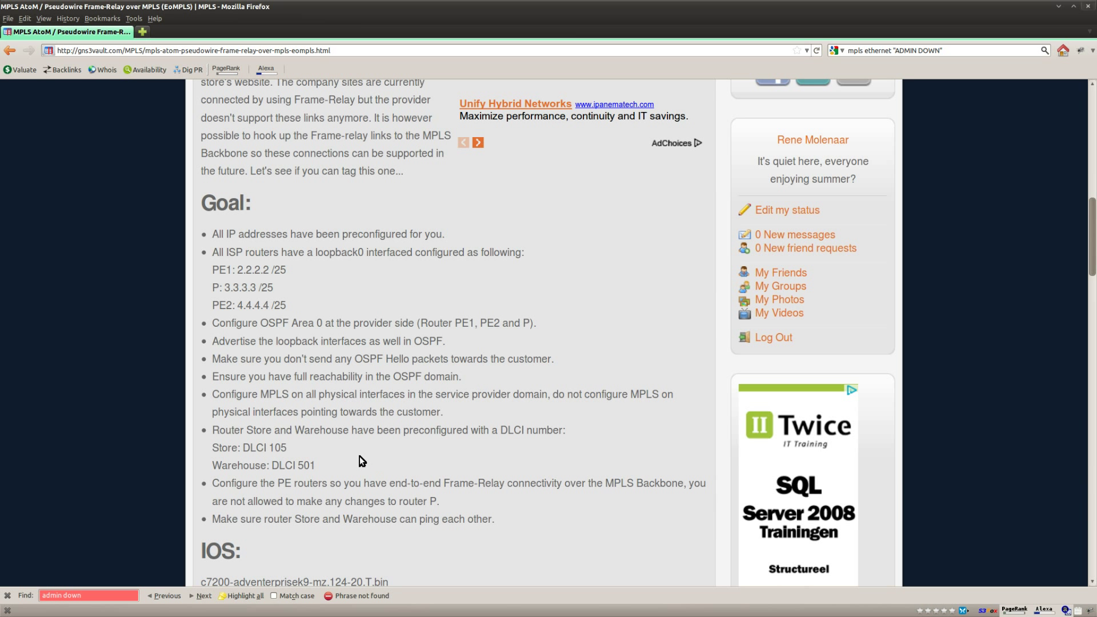
left_click_drag(307, 452, 194, 443)
left_click_drag(317, 464, 210, 466)
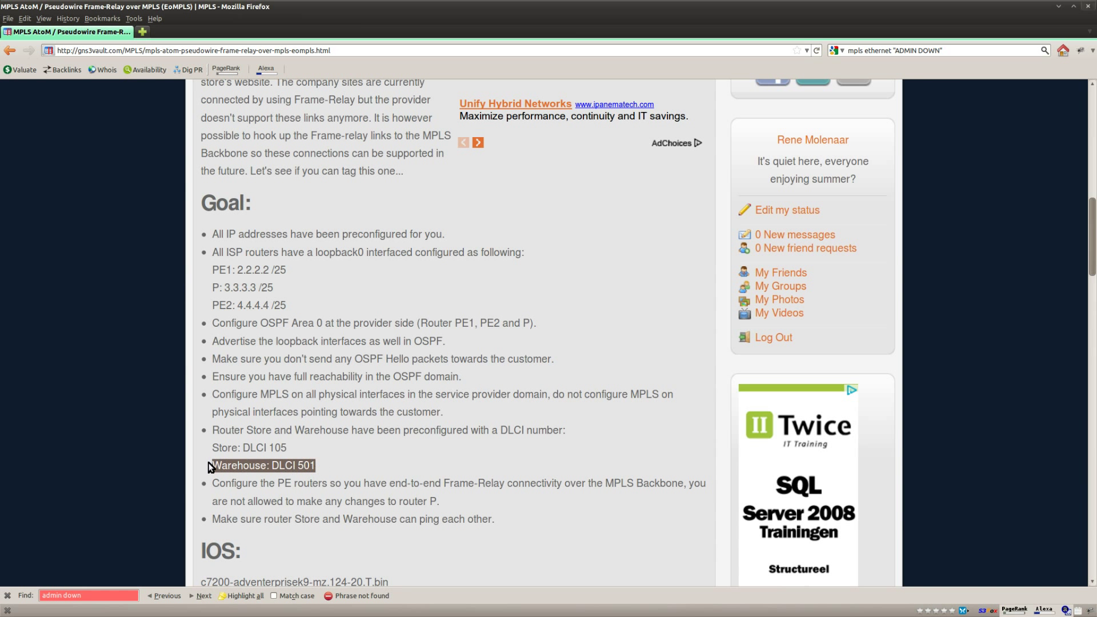
left_click(352, 457)
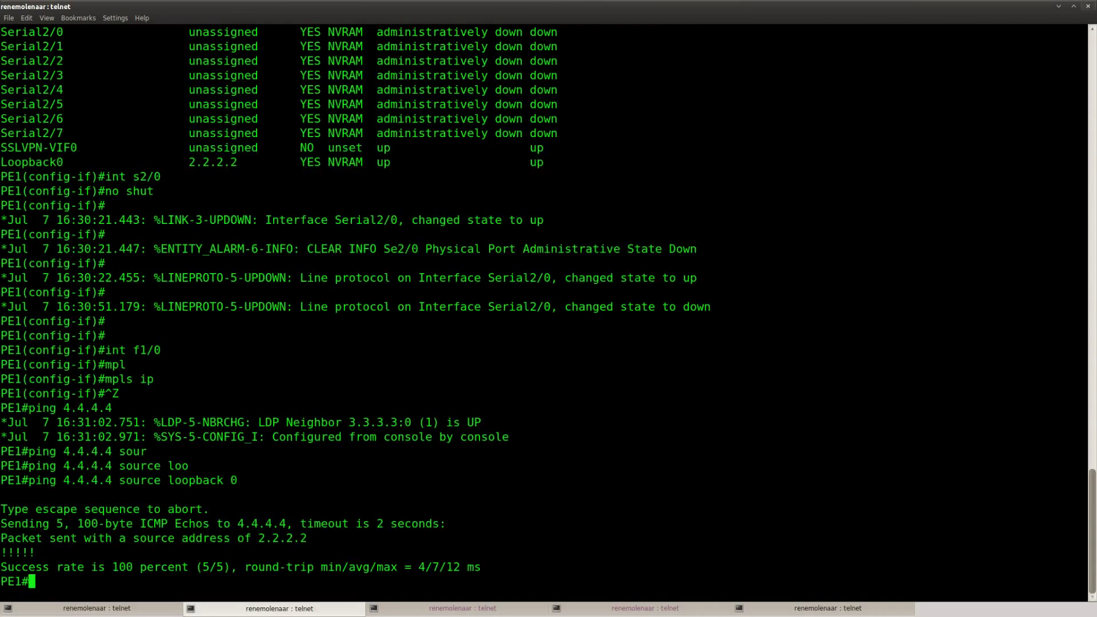
left_click(87, 609)
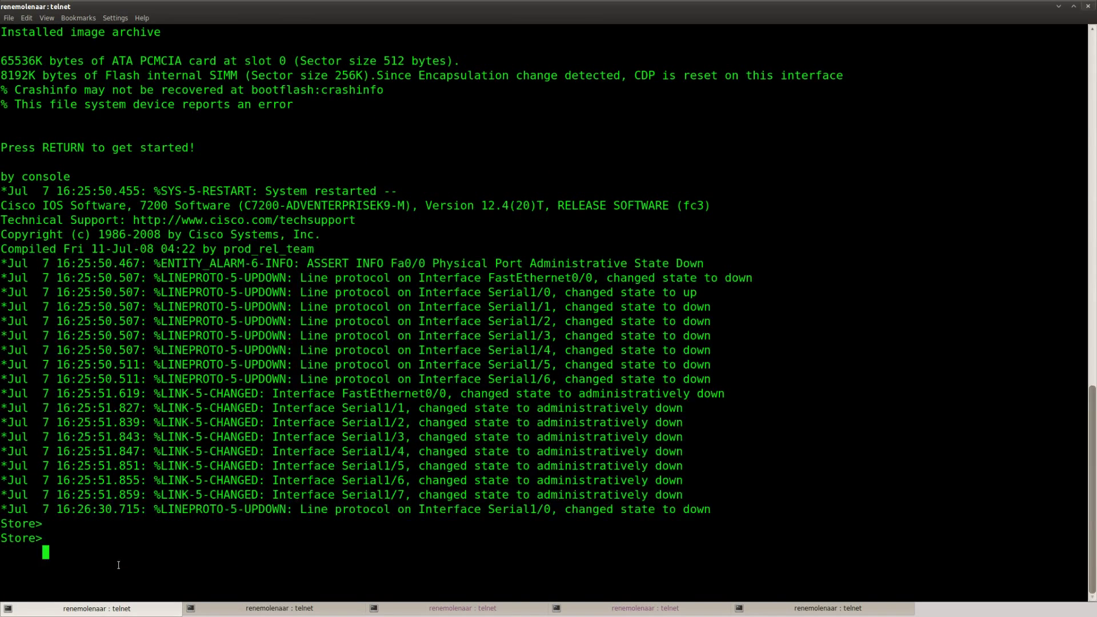
On Store, run 'enable' and 'show frame-relay pvc', finding DLCI 105 deleted.
key("Return")
key("Return")
type("ena")
key("Return")
type("sha")
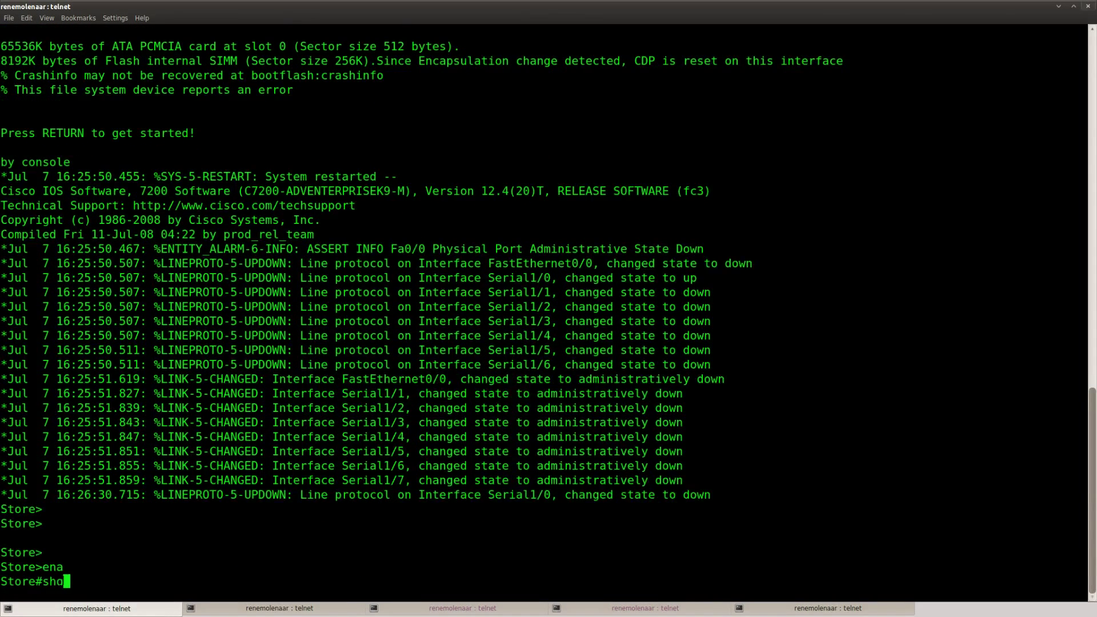
type("q")
key("Tab")
key("BackSpace")
key("Tab")
type("w fram")
key("Tab")
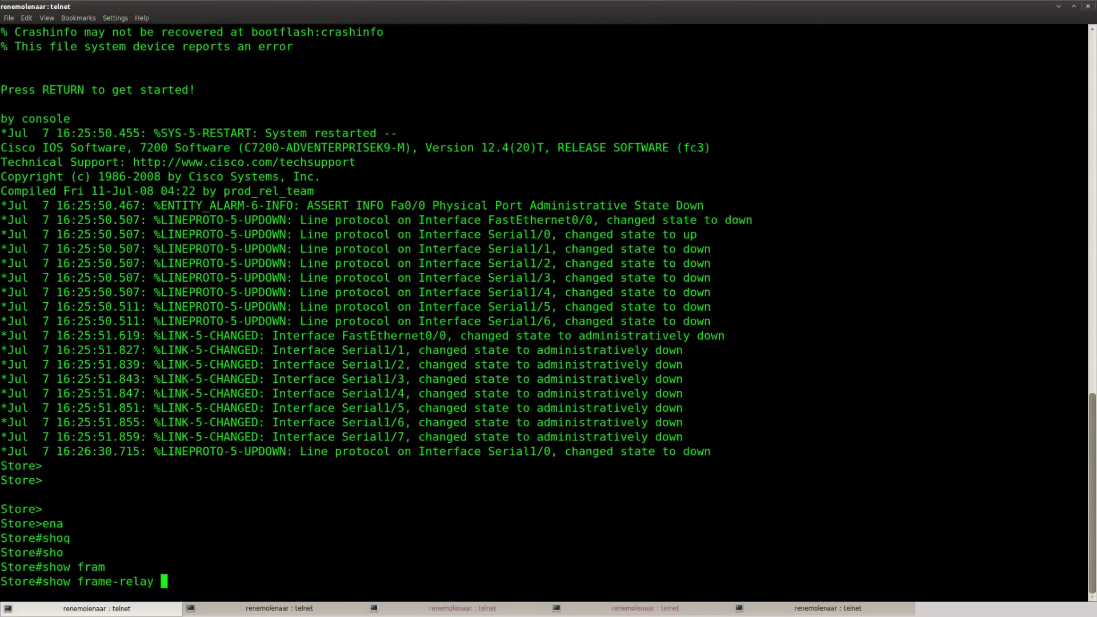
type("pv")
key("Tab")
key("Return")
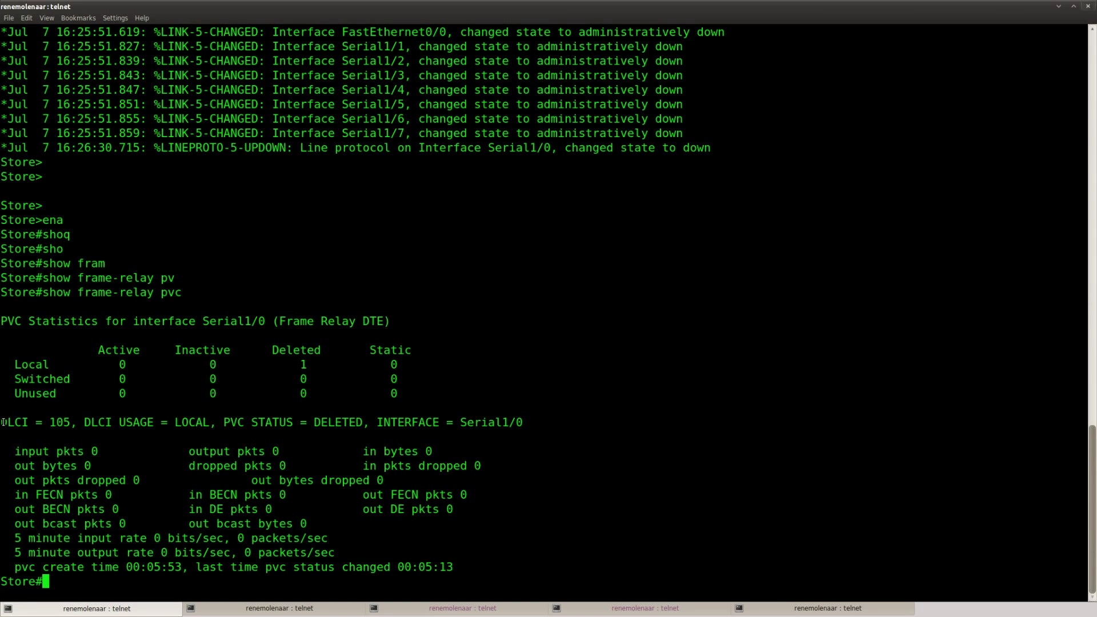
left_click_drag(2, 423, 69, 423)
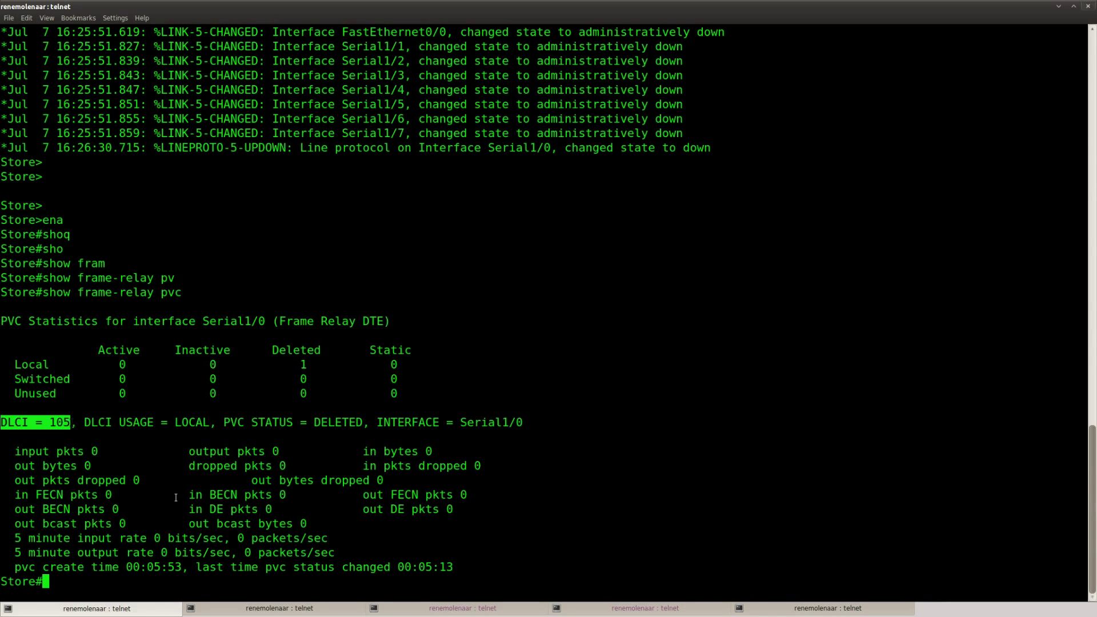
On Warehouse, run 'enable' and 'show frame-relay pvc', finding DLCI 501 deleted.
key("alt+Tab")
key("Return")
key("Return")
key("Return")
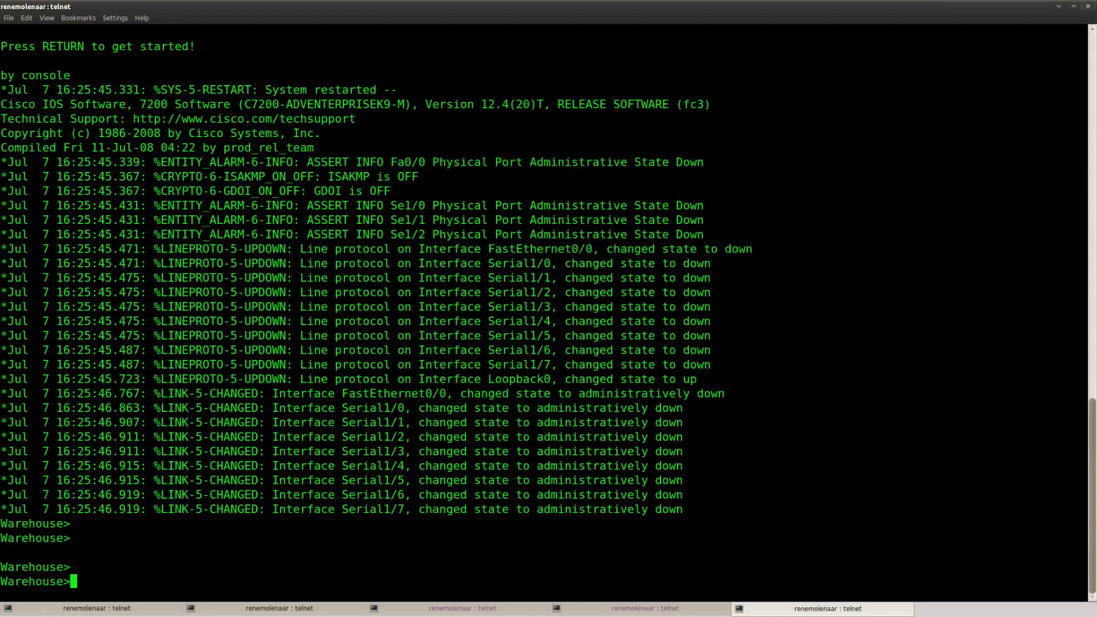
type("ena")
key("Return")
type("sho")
key("Tab")
type("fram")
key("Tab")
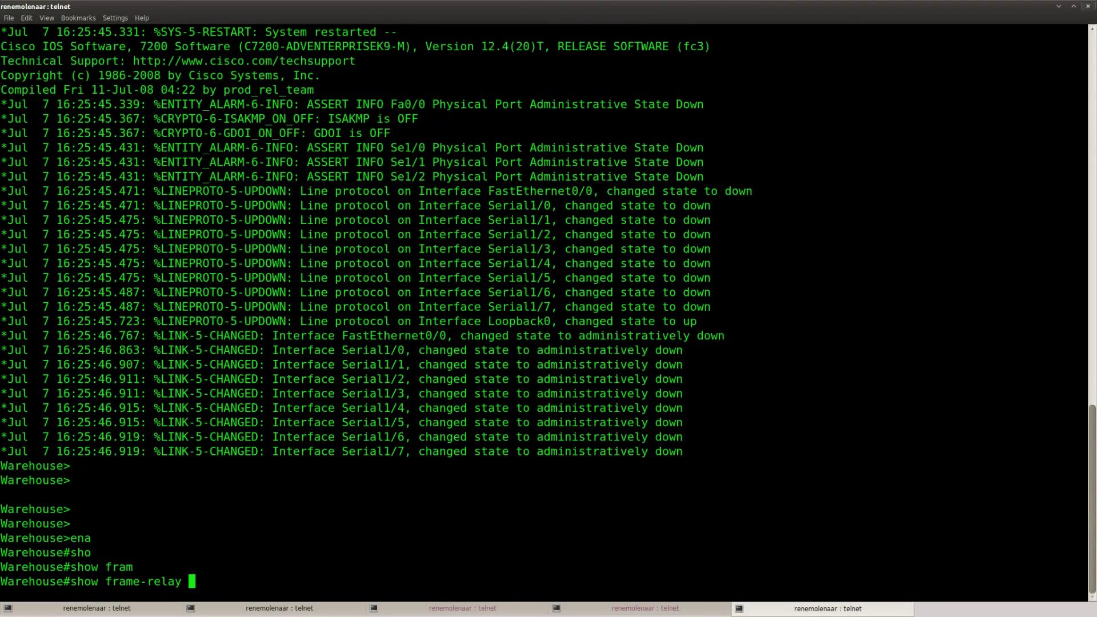
type("pv")
key("Tab")
key("Return")
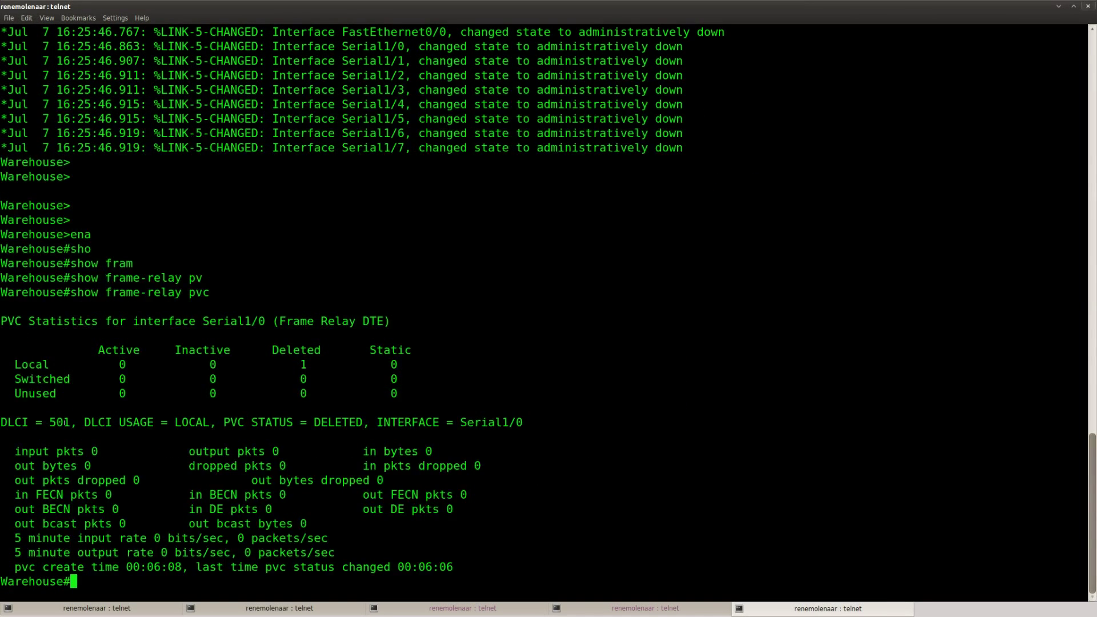
left_click_drag(67, 423, 1, 422)
left_click(136, 464)
key("alt+Tab")
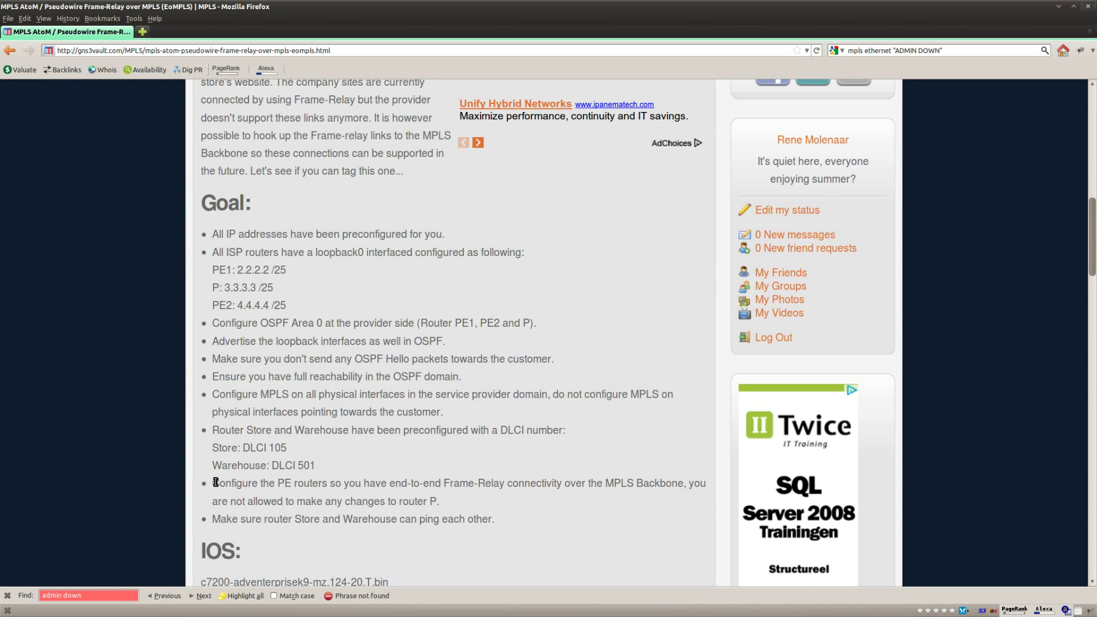
Reread the 'Configure the PE routers…' connectivity bullet, then return to PE1's console.
left_click_drag(214, 483, 447, 502)
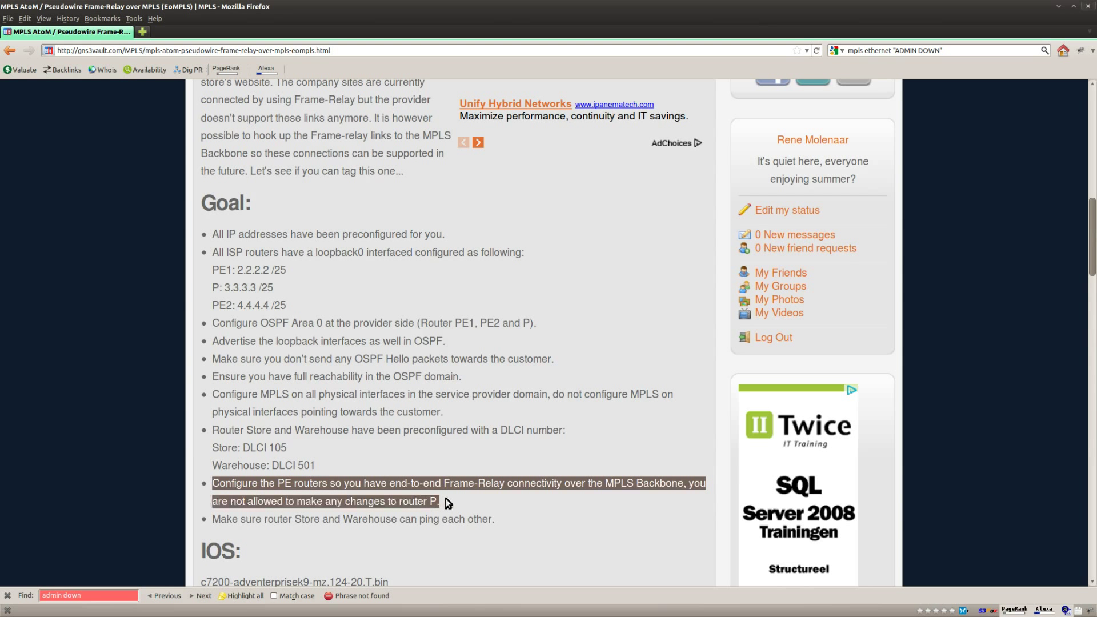
left_click(536, 511)
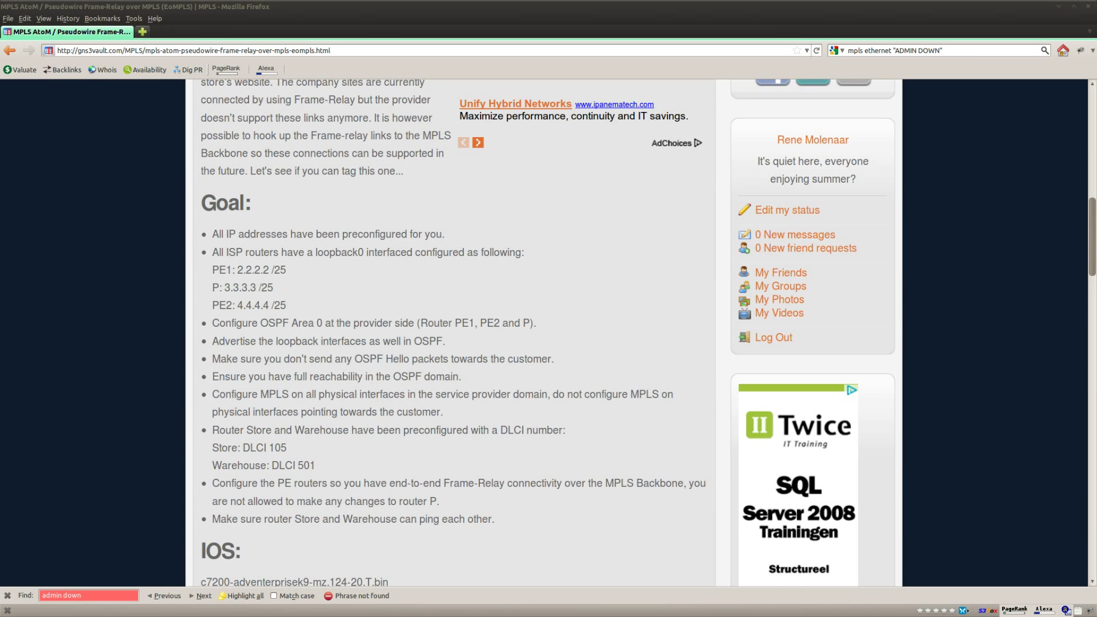
key("alt+Tab")
key("shift+Left")
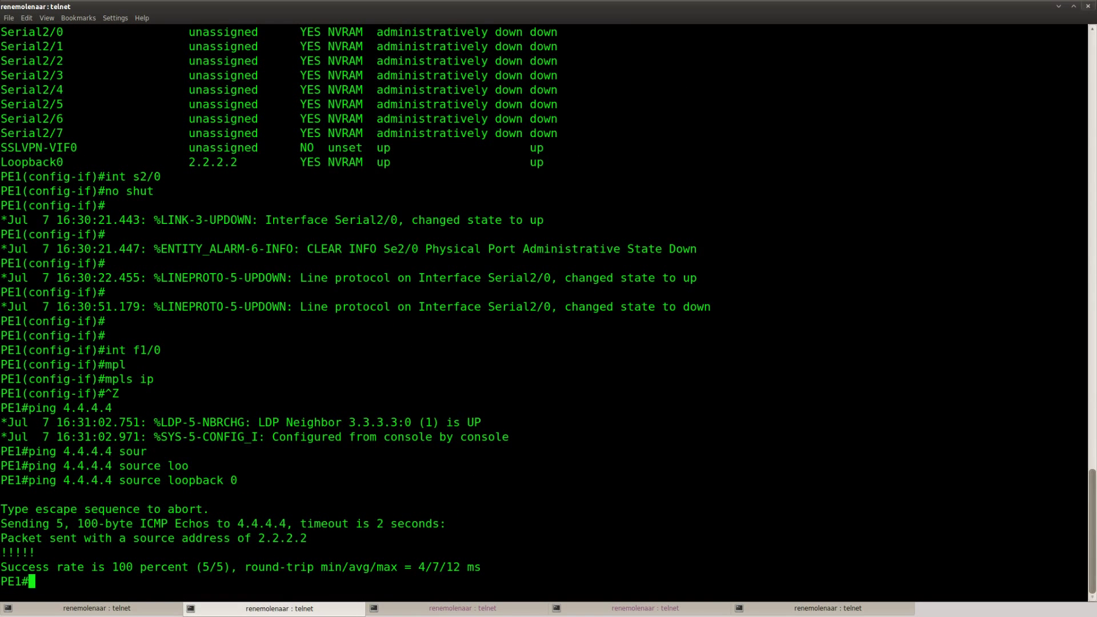
Enable 'frame-relay switching' globally on PE1 from conf t.
triple_click(278, 517)
left_click(206, 527)
key("Return")
key("Return")
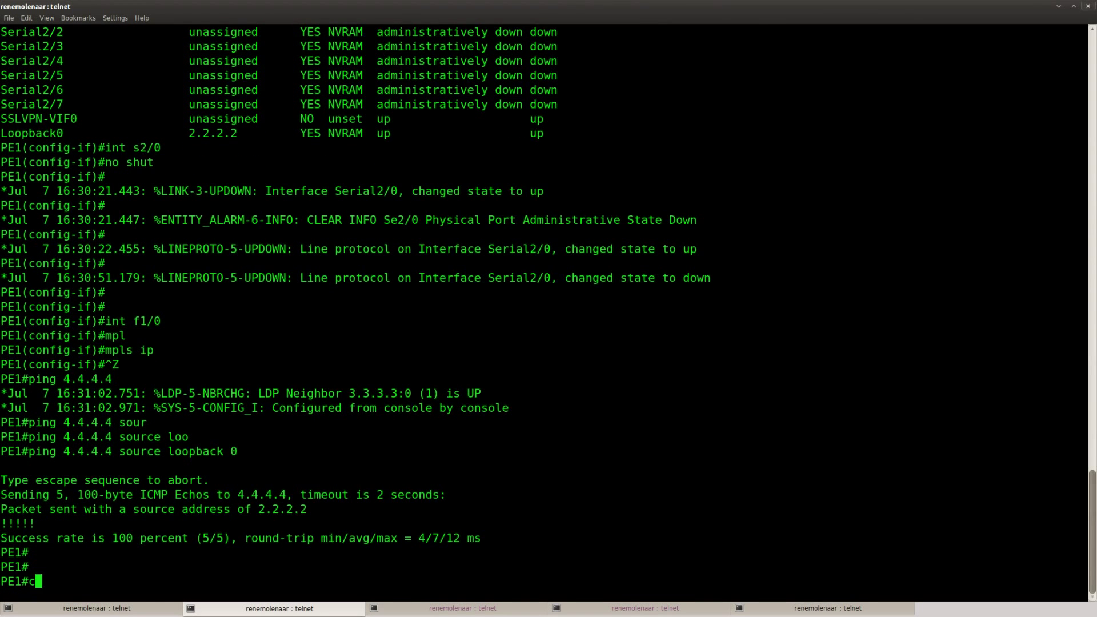
type("conf t")
key("Return")
type("frame")
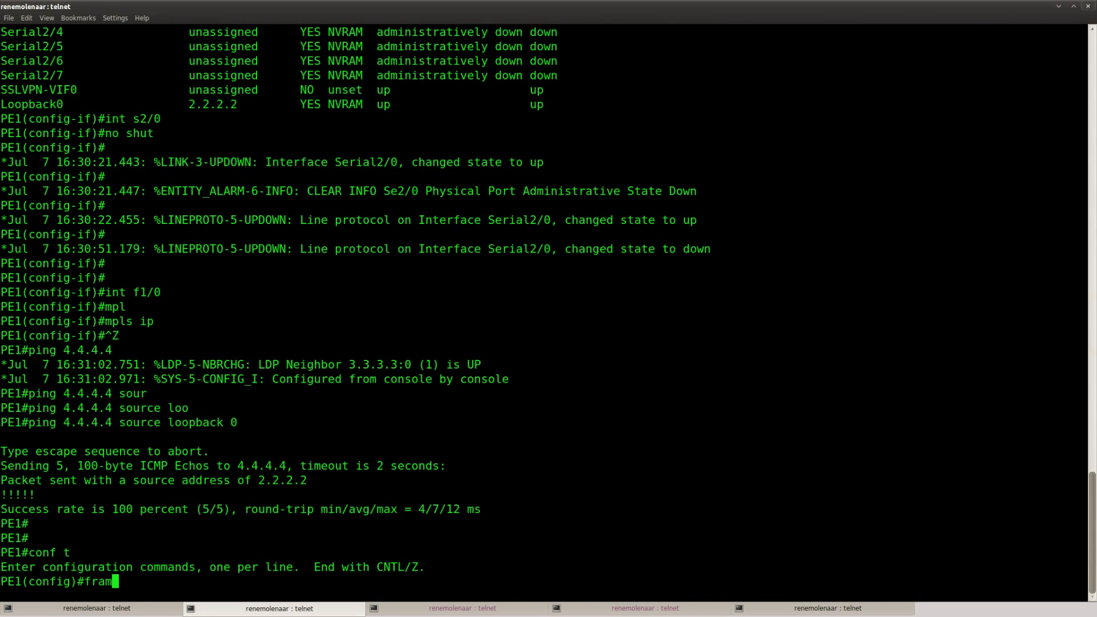
key("Tab")
type("swi")
key("Tab")
key("Return")
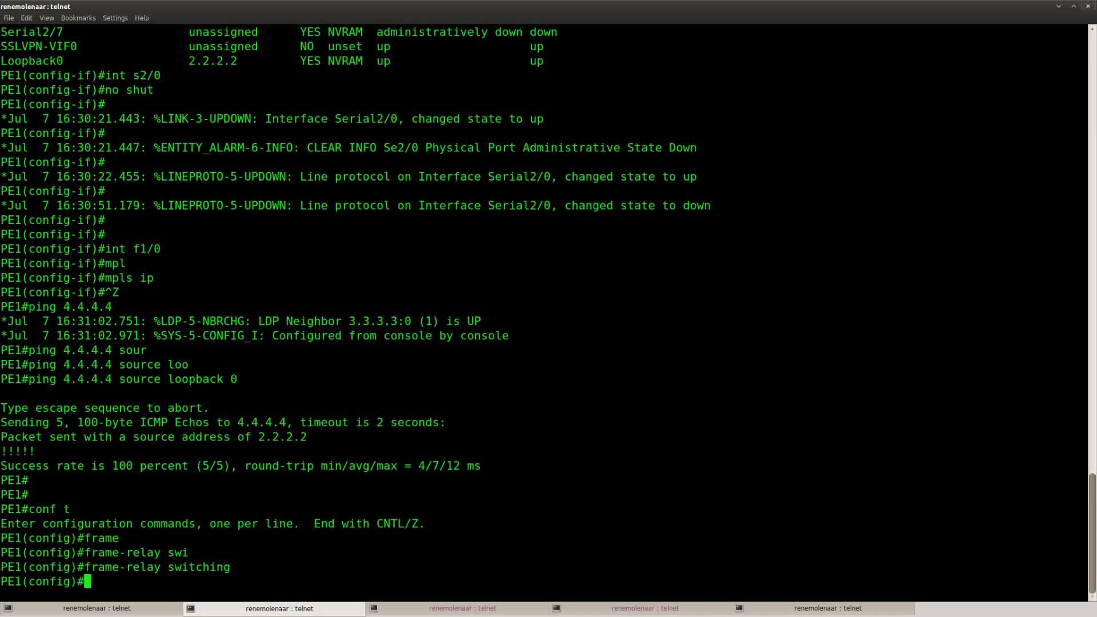
Set PE1's Serial2/0 to 'encapsulation frame-relay'.
type("int s2/0")
key("Return")
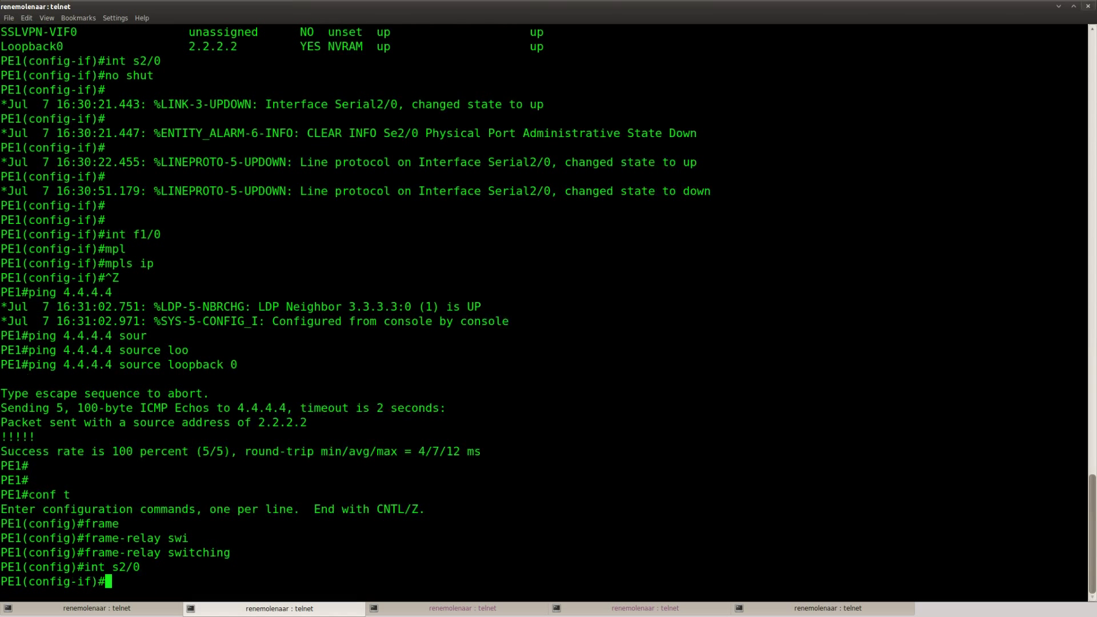
type("frame")
key("Tab")
type("int")
key("Tab")
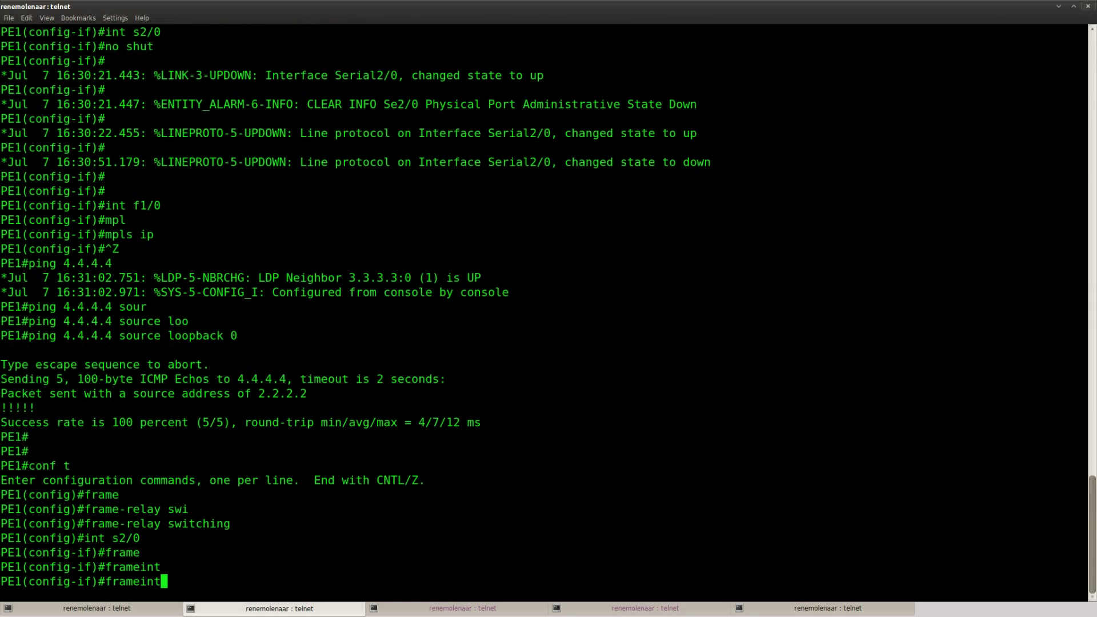
key("BackSpace")
key("BackSpace")
key("BackSpace")
type("-rel")
key("Tab")
key("BackSpace")
key("BackSpace")
key("BackSpace")
key("BackSpace")
key("BackSpace")
key("BackSpace")
key("BackSpace")
key("BackSpace")
key("BackSpace")
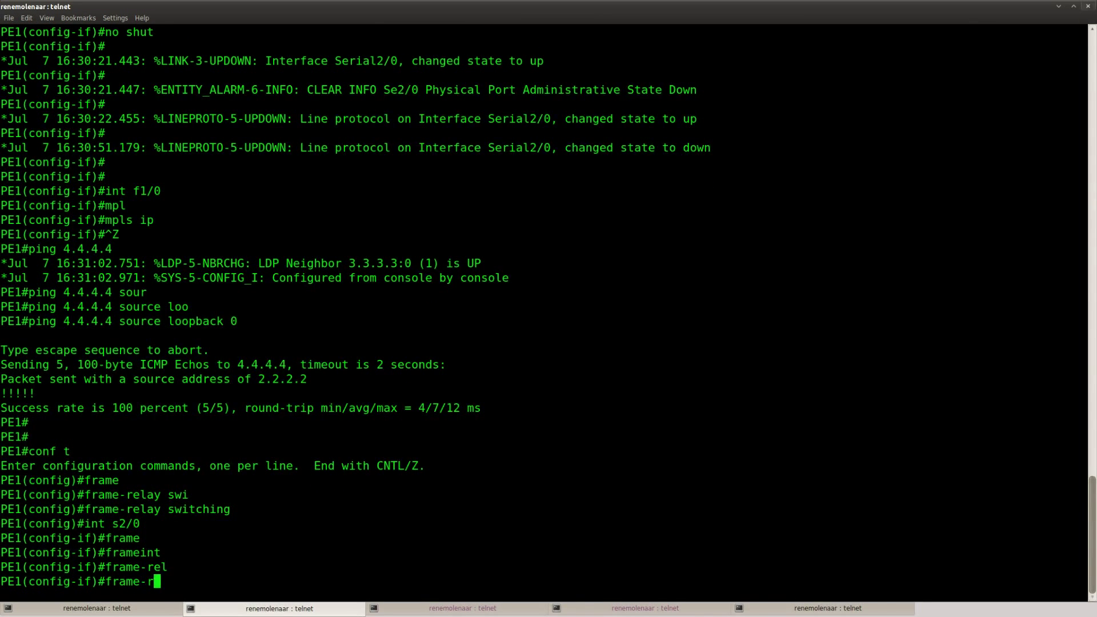
type("en")
key("Tab")
type("frame")
key("Tab")
key("Return")
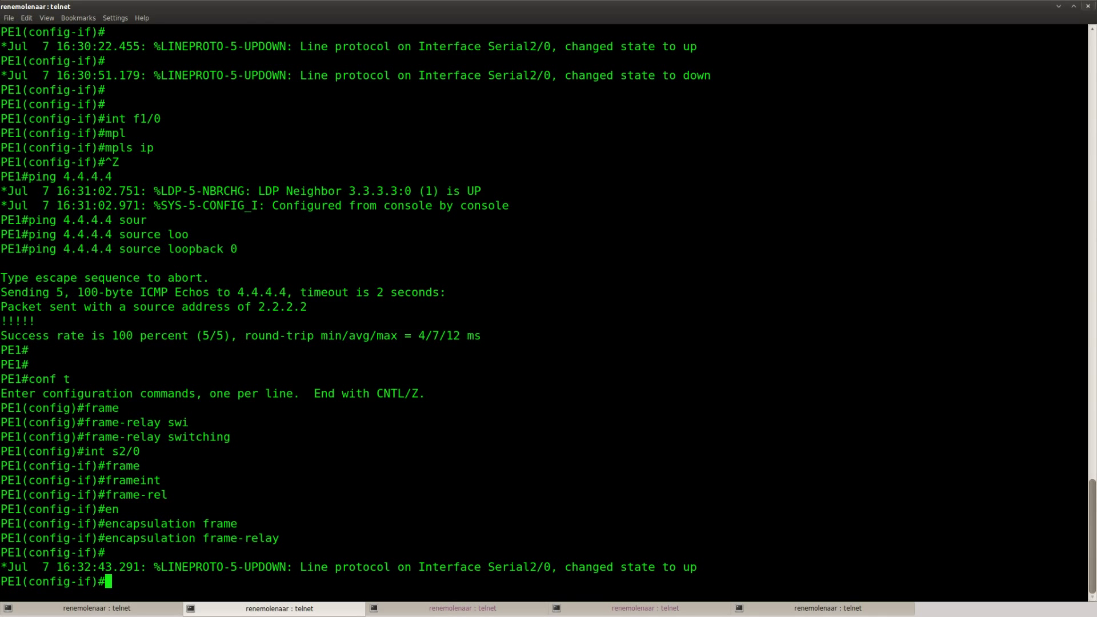
Make Serial2/0 a Frame Relay DCE with 'frame-relay intf-type dce'.
key("Return")
type("frame")
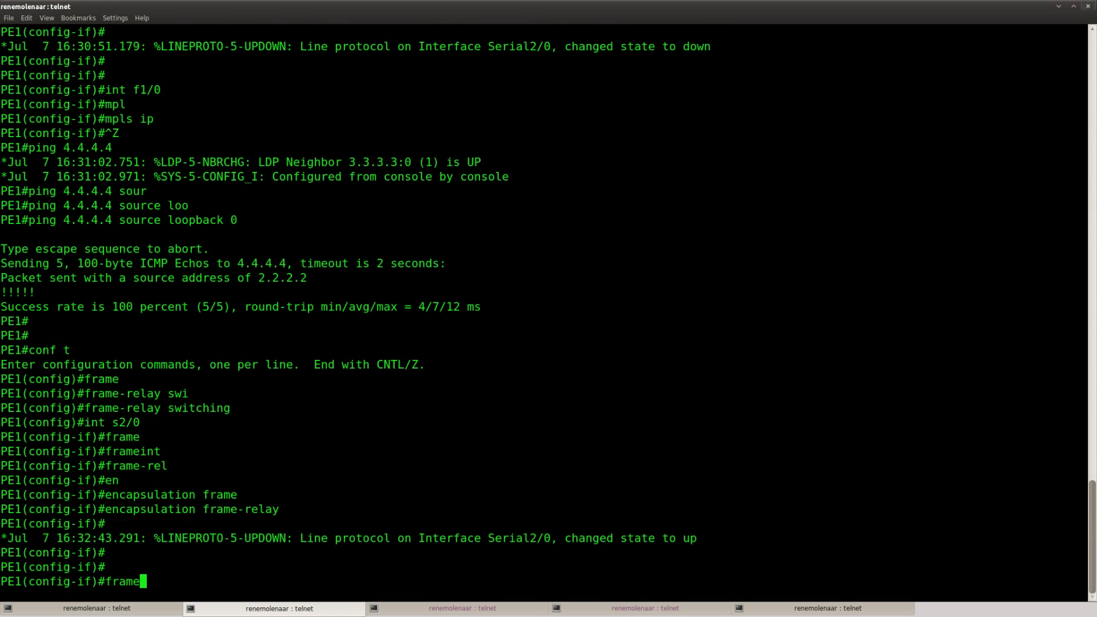
key("Tab")
type("int")
type("f")
key("Tab")
type("dce")
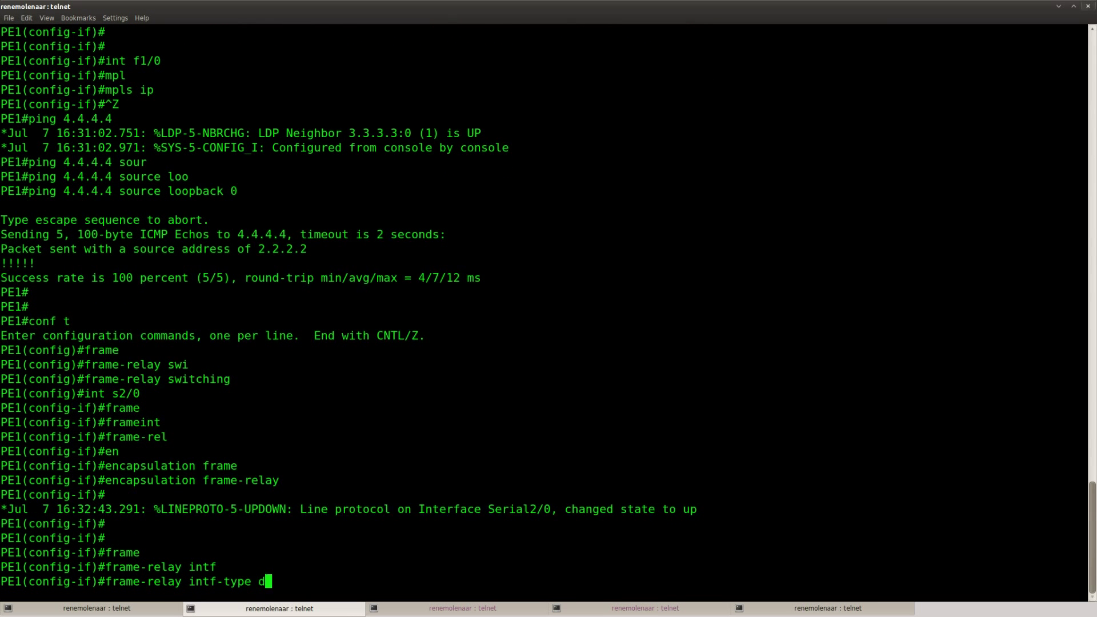
key("Return")
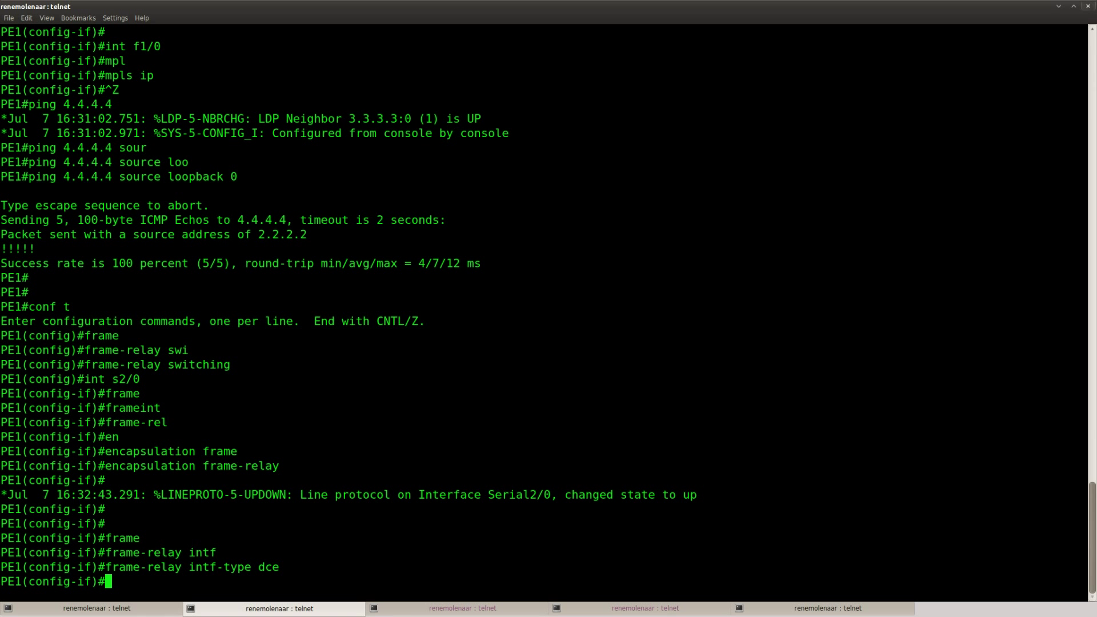
Exit interface mode and begin 'connect PE1-PE2 serial 2/0 105' on PE1.
type("con?")
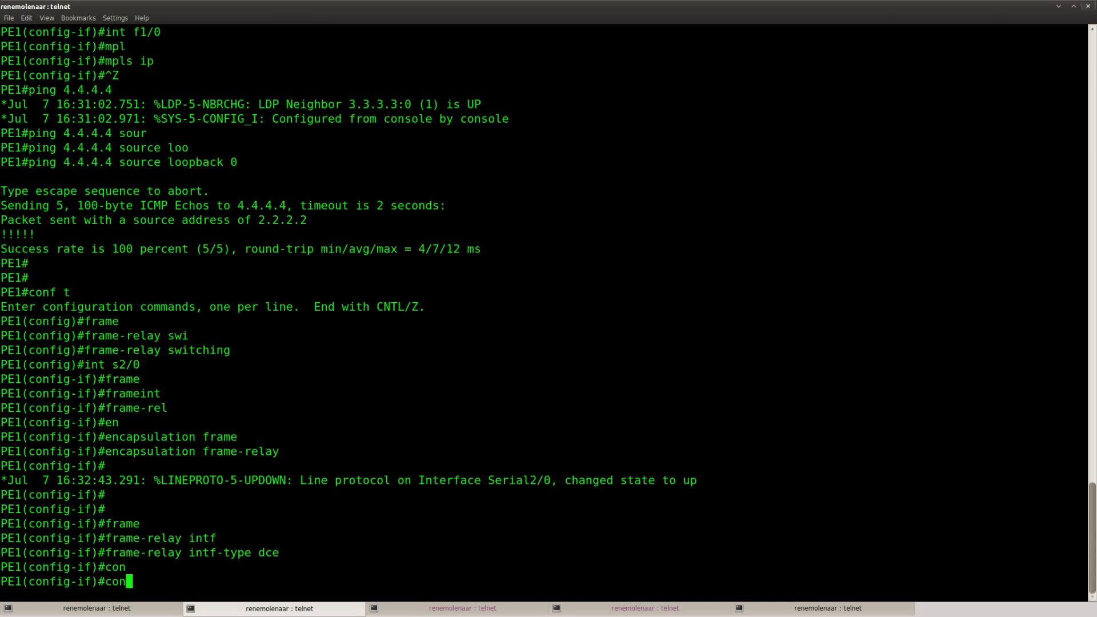
key("BackSpace")
key("BackSpace")
key("BackSpace")
type("exit")
key("Return")
type("config)#co")
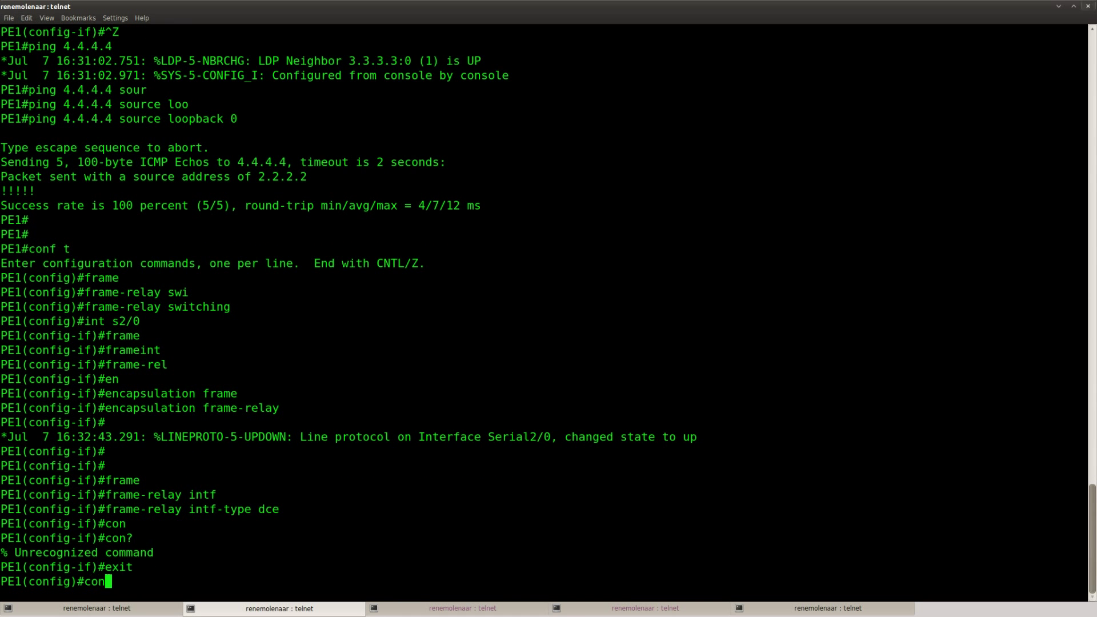
type("n")
key("Tab")
type("?")
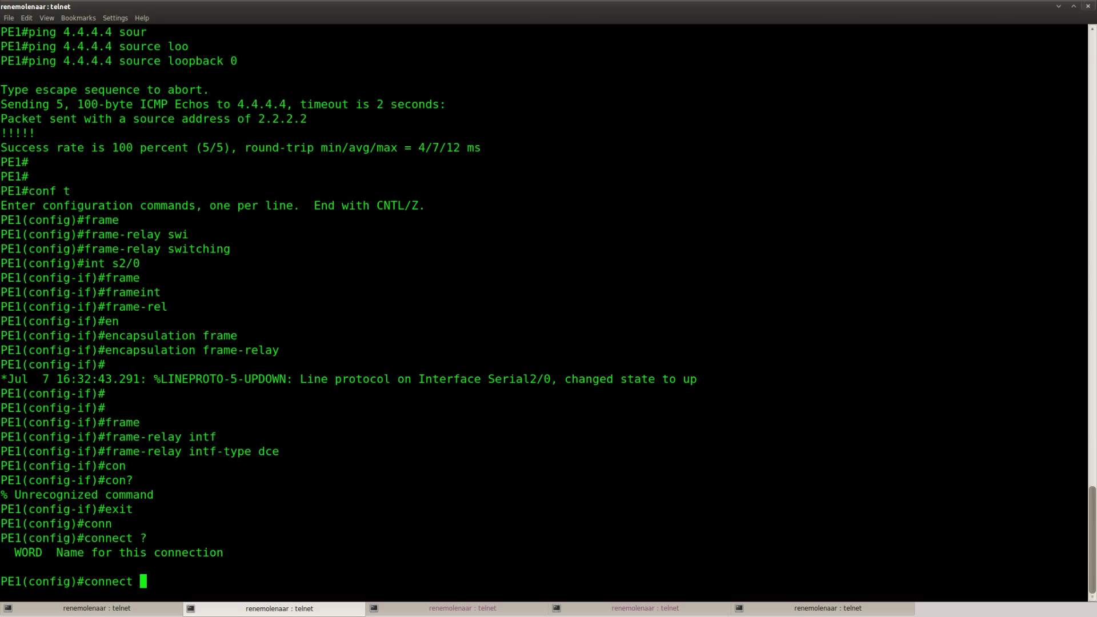
type("PE1-PE2 ?")
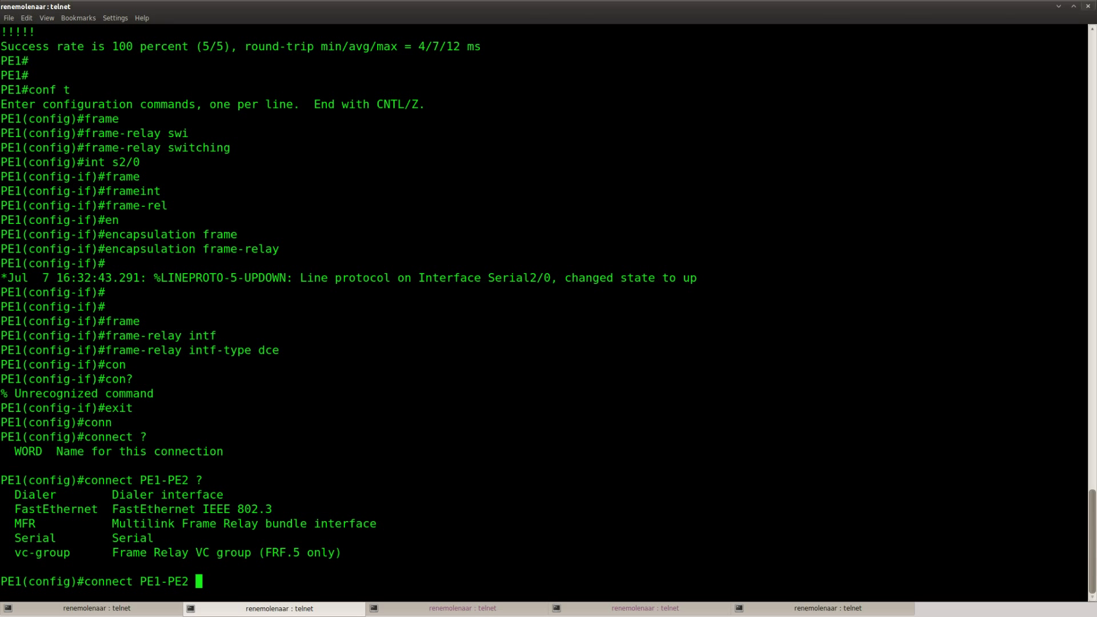
type("ser")
key("Tab")
type("2/0 ?")
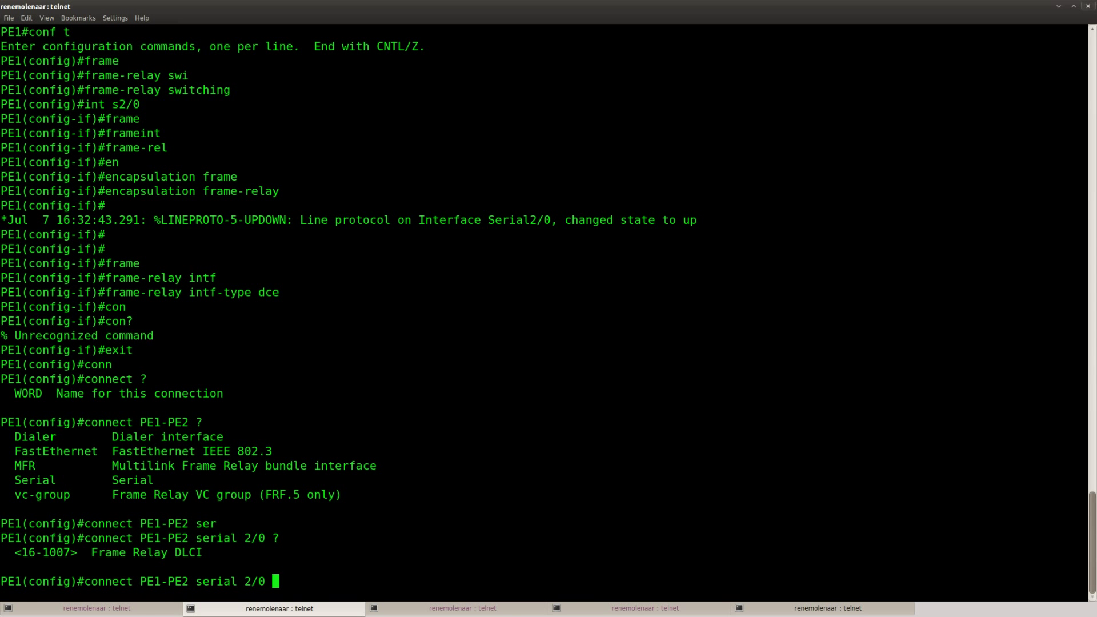
type("105")
Finish the connect command with l2transport and enter it, reaching fr-pw-switching mode.
key("alt+Tab")
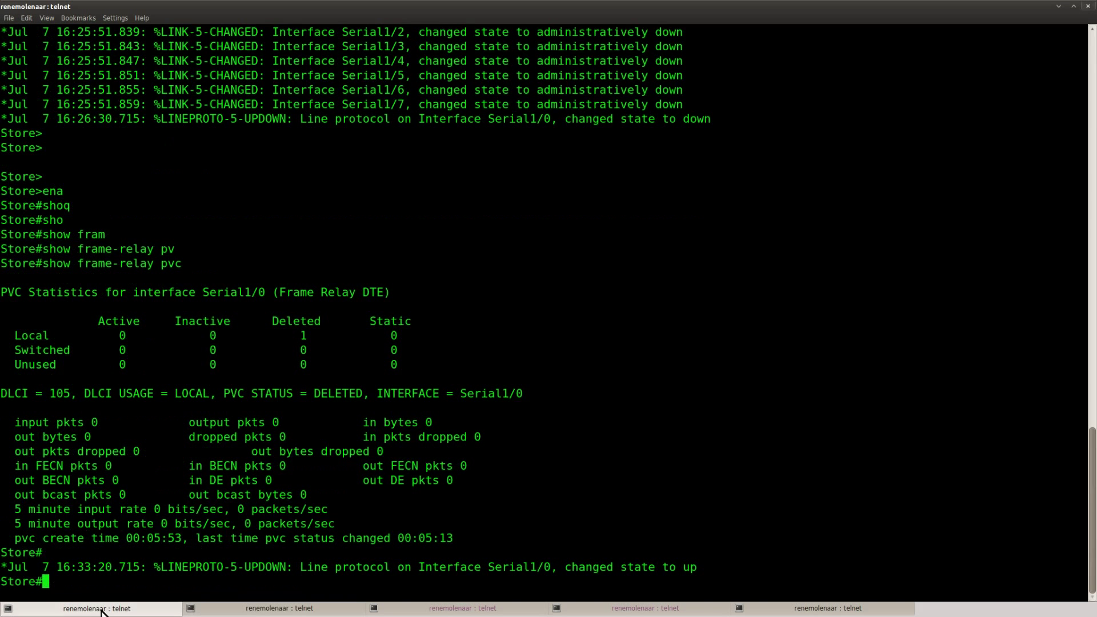
key("alt+Tab")
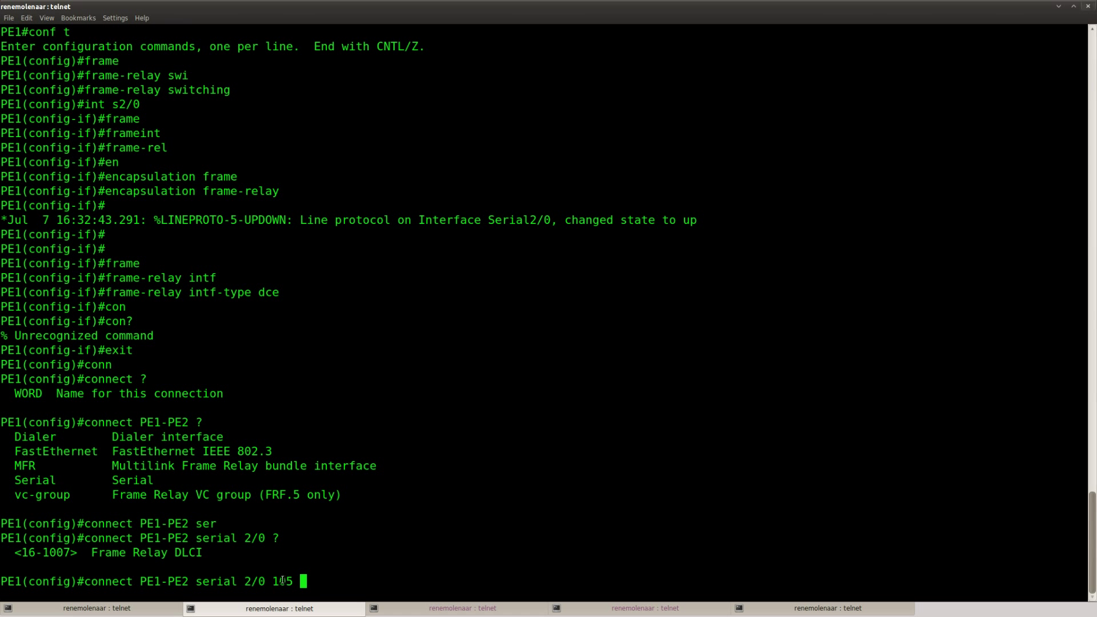
left_click_drag(267, 582, 191, 584)
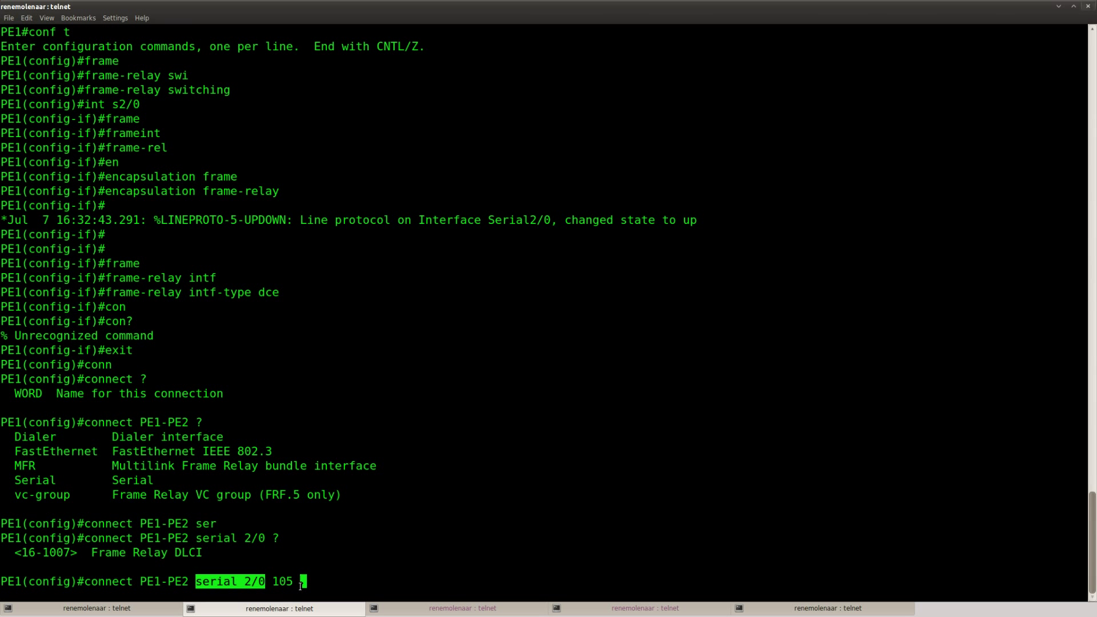
left_click_drag(293, 582, 271, 582)
left_click(331, 583)
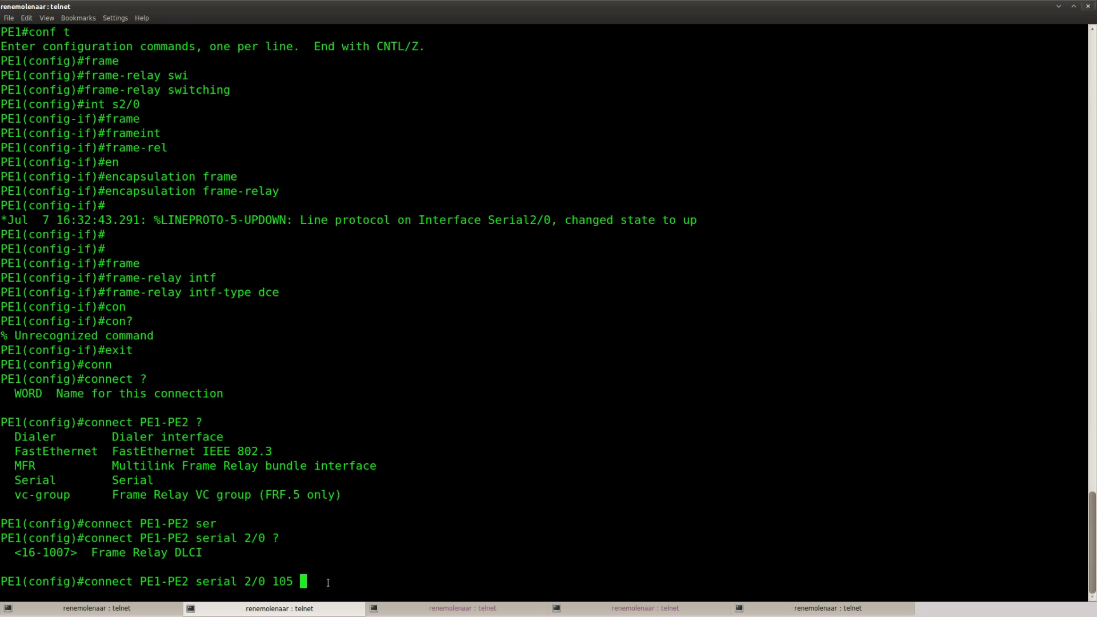
type("?")
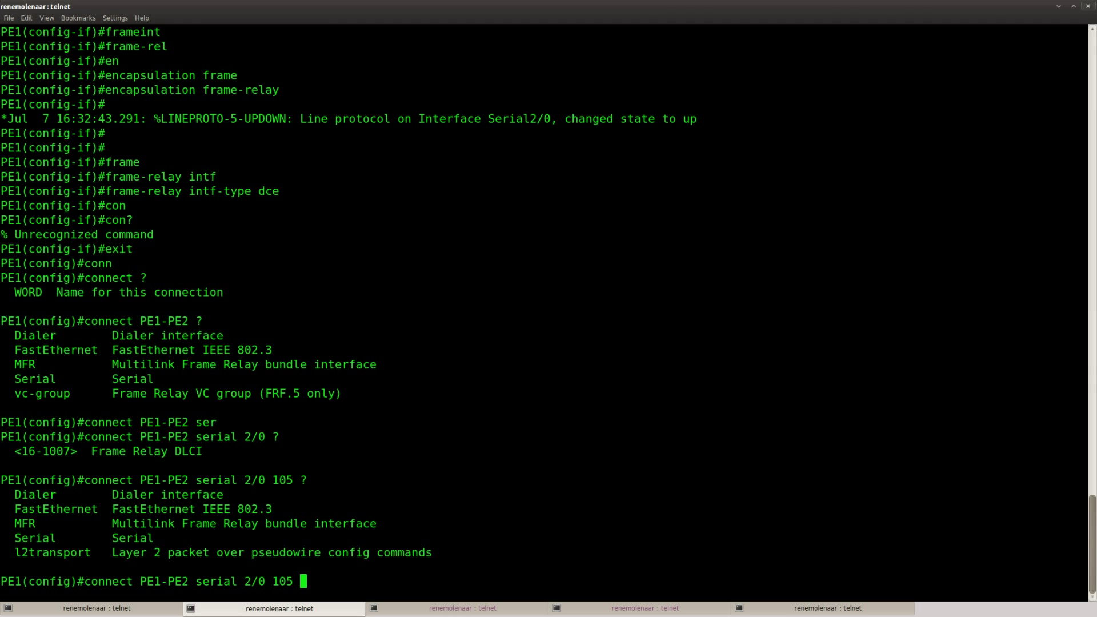
type("l2")
key("Tab")
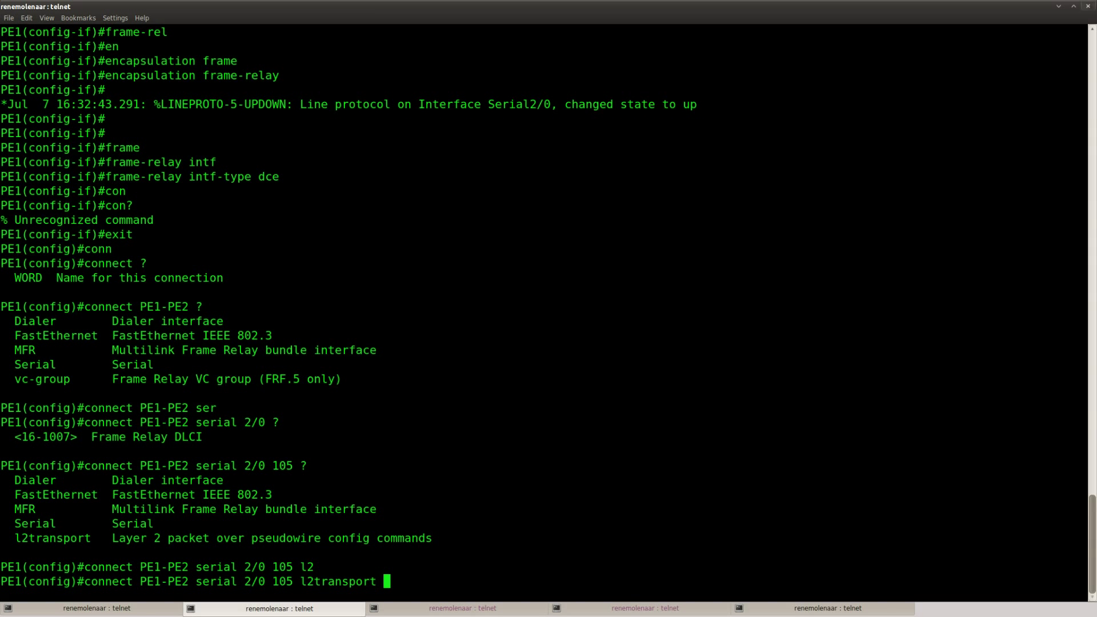
left_click_drag(403, 537, 15, 538)
left_click(346, 552)
type("?")
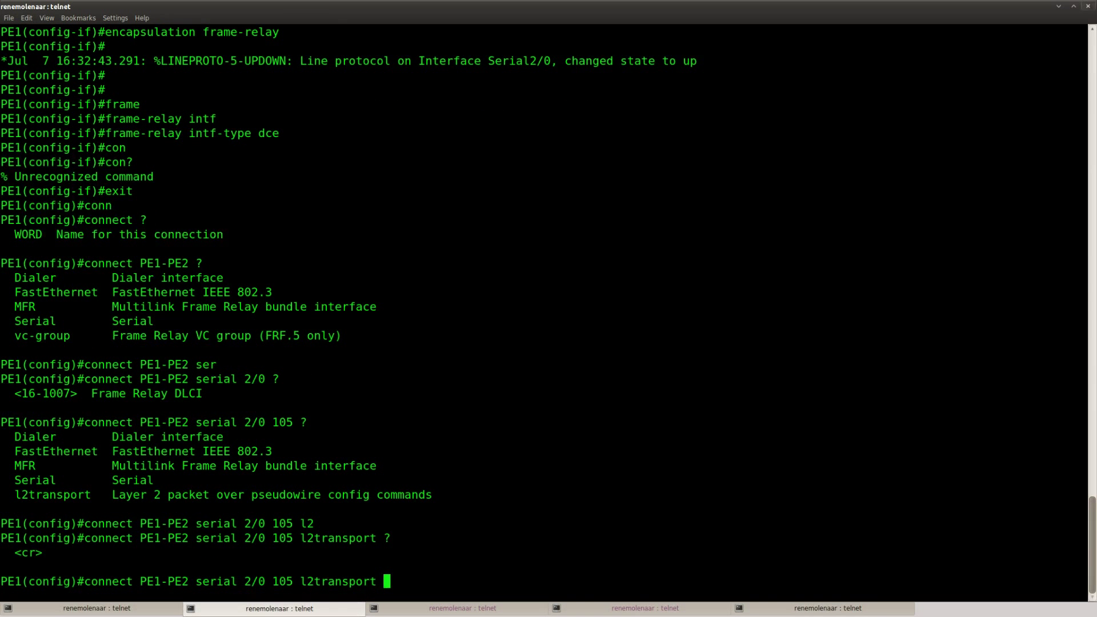
key("Return")
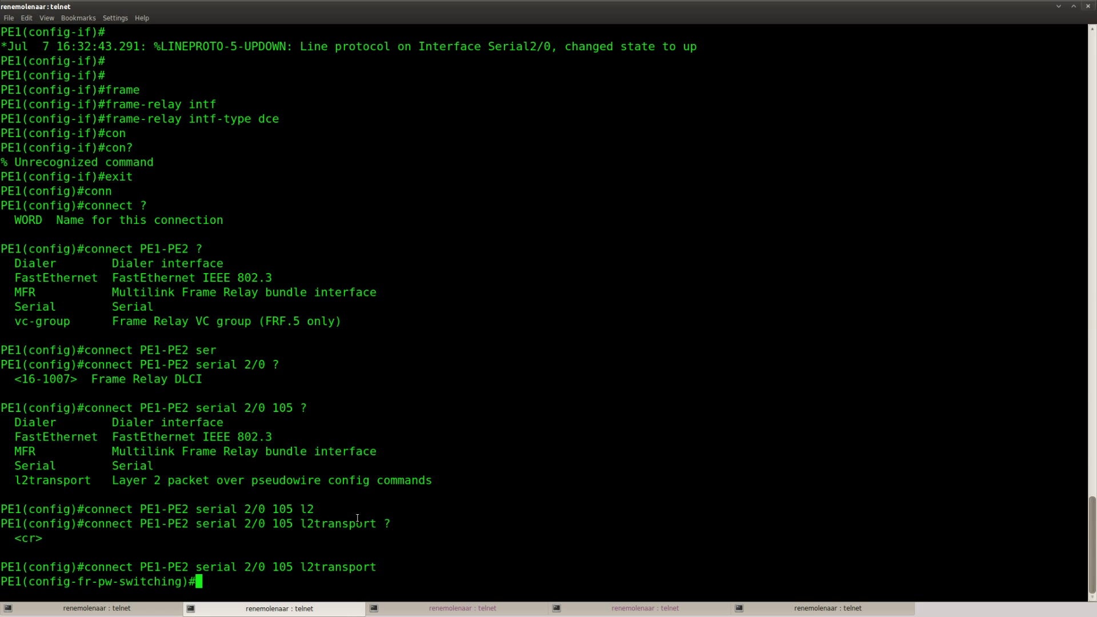
Enter 'xconnect 4.4.4.4 15 encapsulation mpls' under PE1-PE2, then exit to PE1#.
type("?")
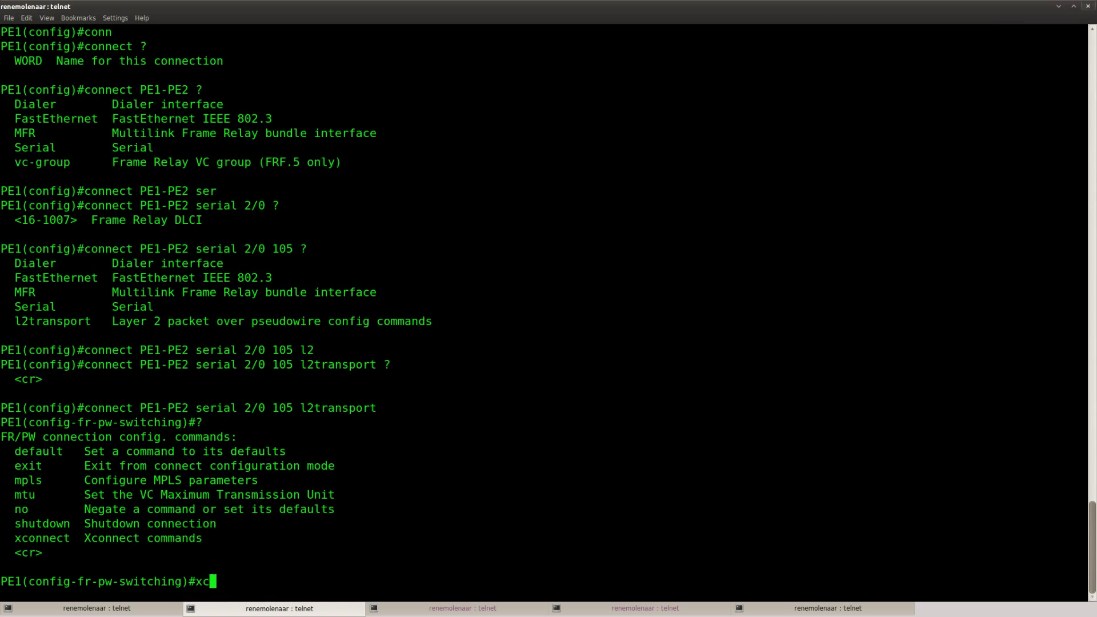
key("Tab")
type("?")
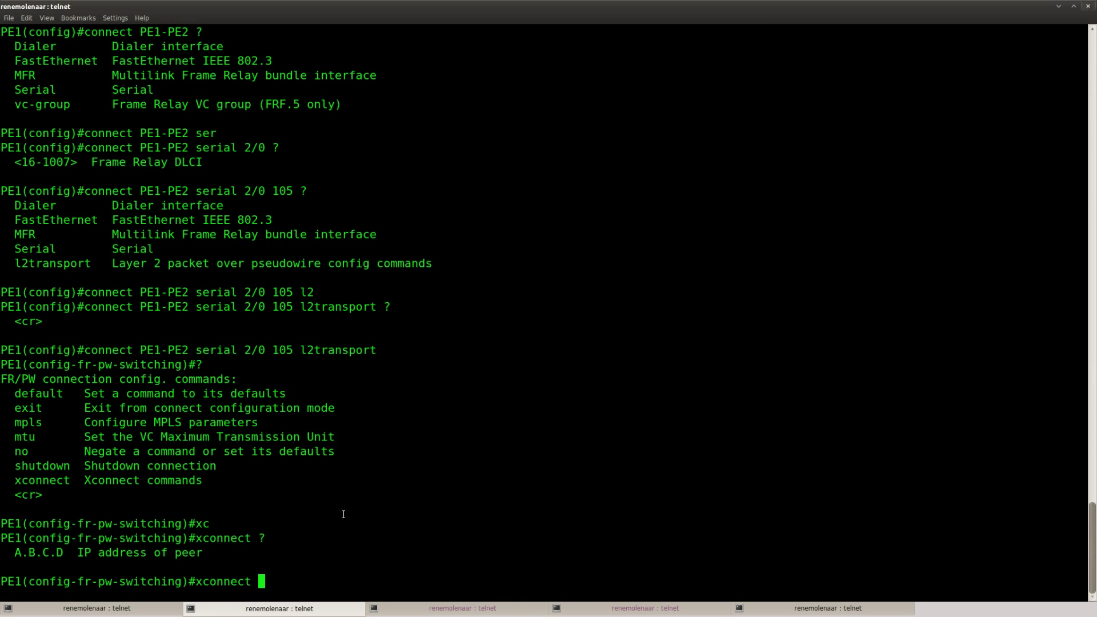
type("4.4.4.4 ?")
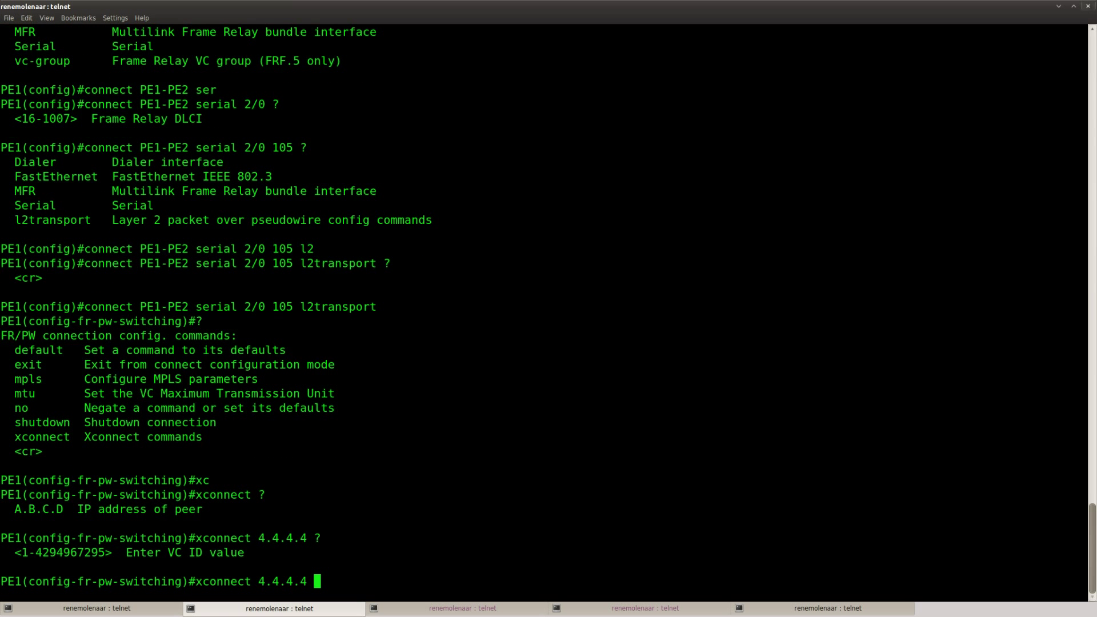
type("15 ?en")
key("Tab")
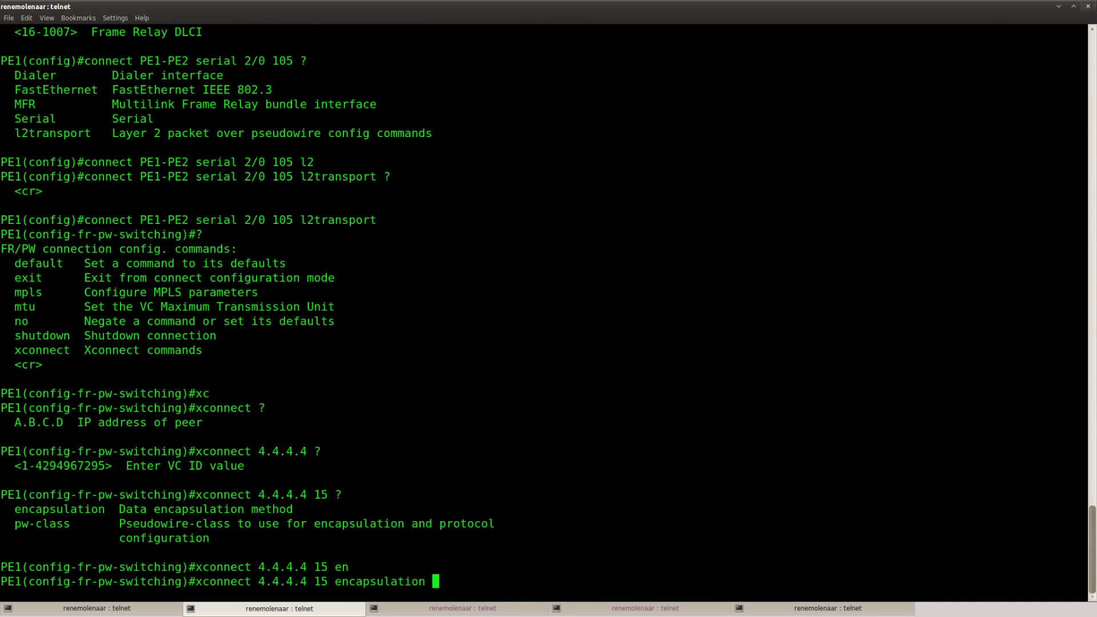
type("m")
key("Tab")
key("Return")
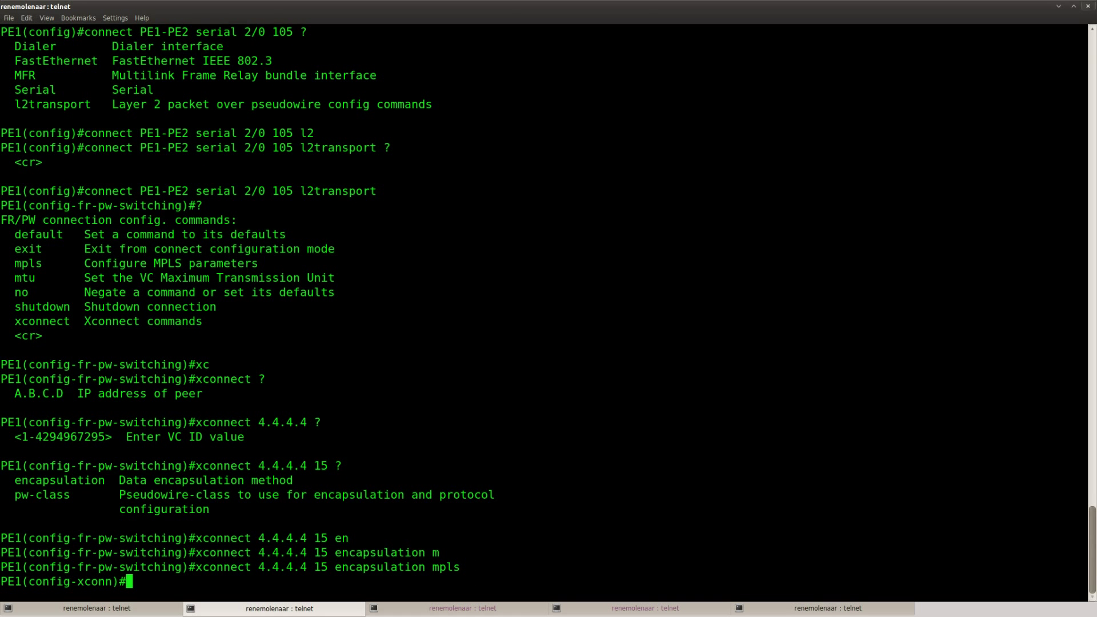
key("ctrl+z")
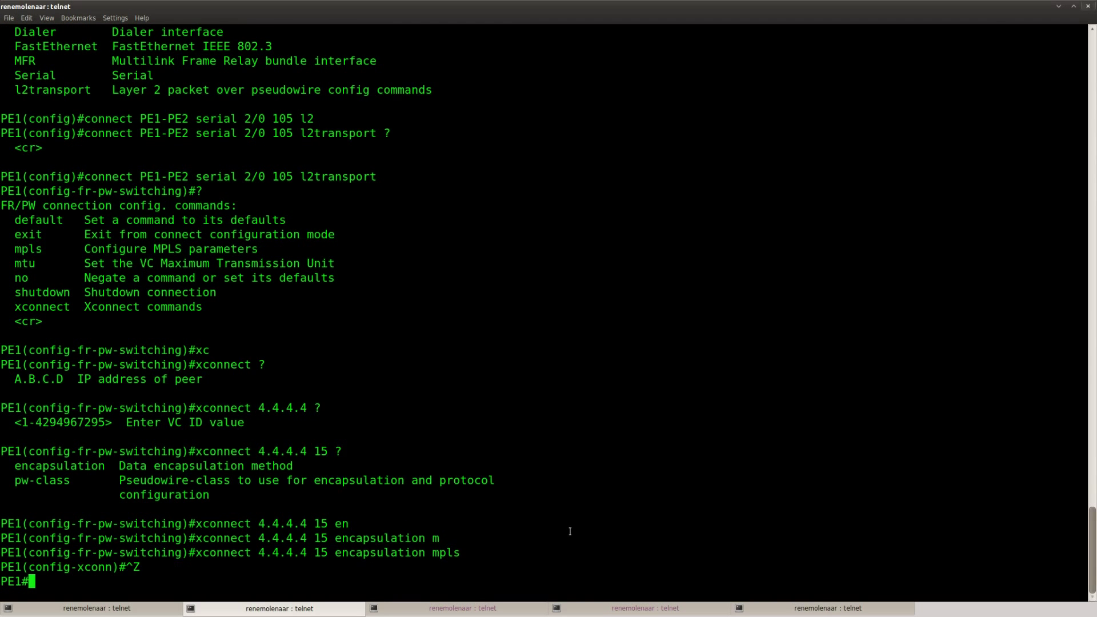
left_click(490, 608)
On PE2, leave interface mode and enable frame-relay switching globally.
left_click(580, 606)
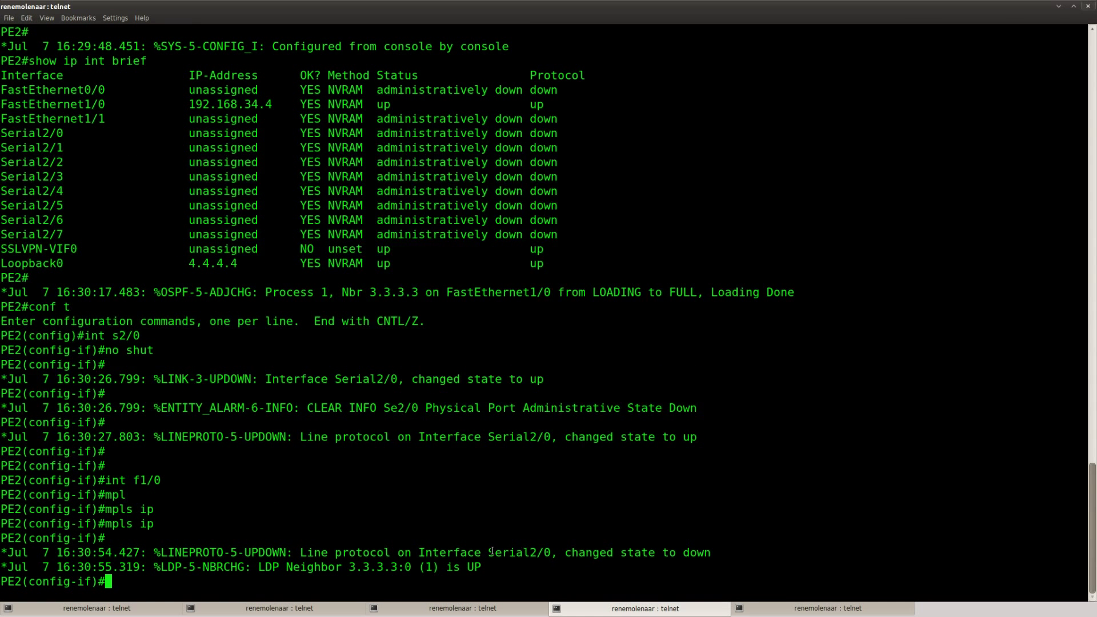
type("exit")
key("Return")
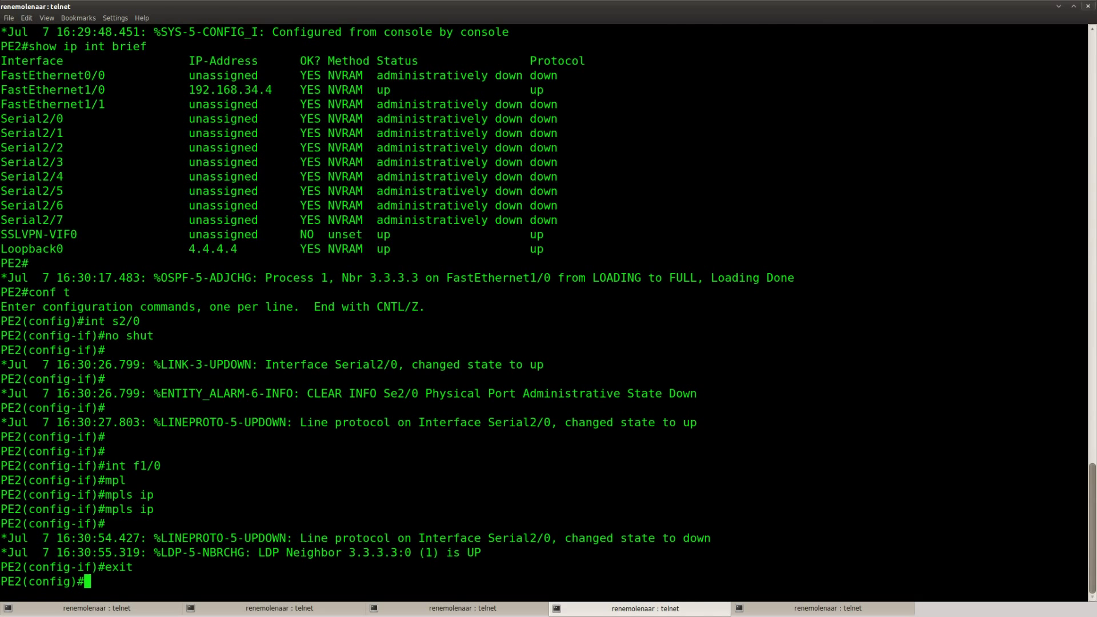
type("frame")
key("Tab")
type("swi")
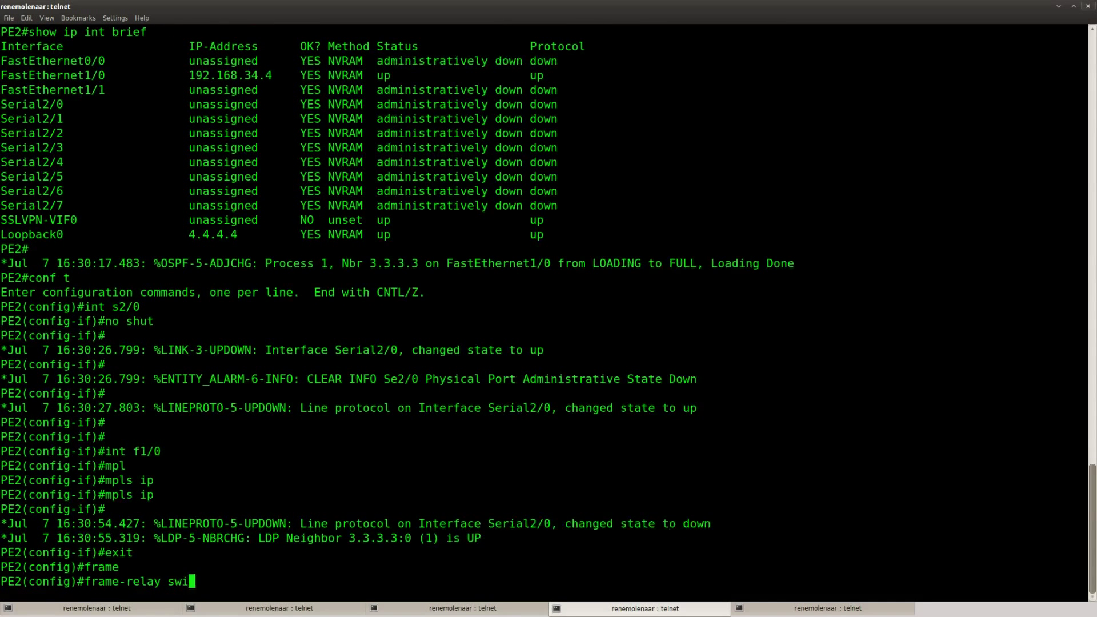
key("Tab")
key("Return")
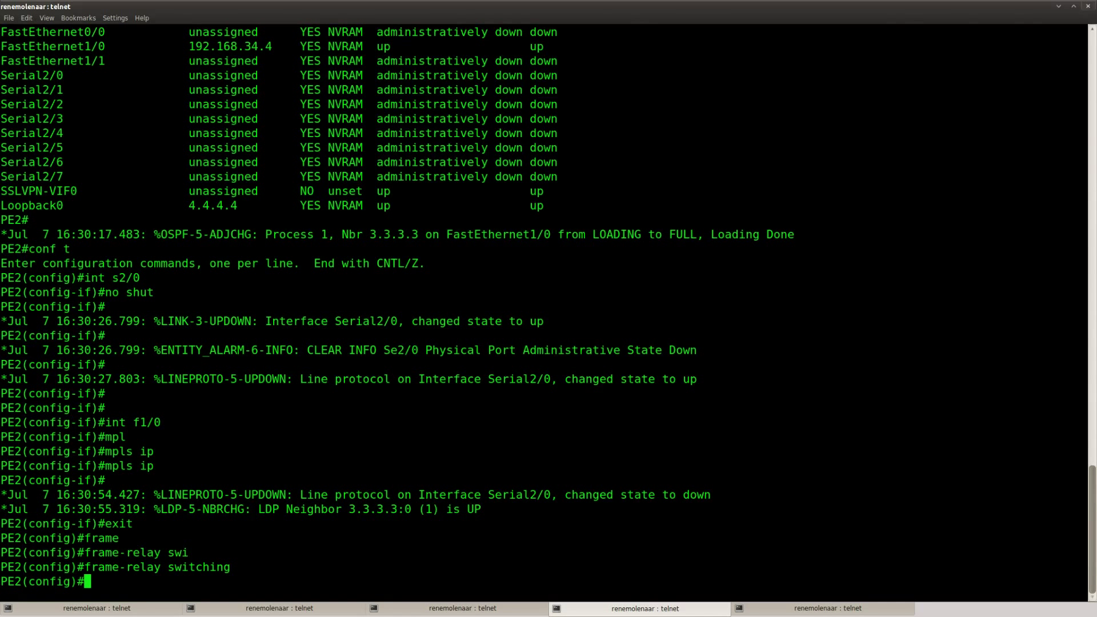
key("Return")
Give PE2's Serial2/0 frame-relay encapsulation with frame-relay intf-type dce.
type("int s2/0")
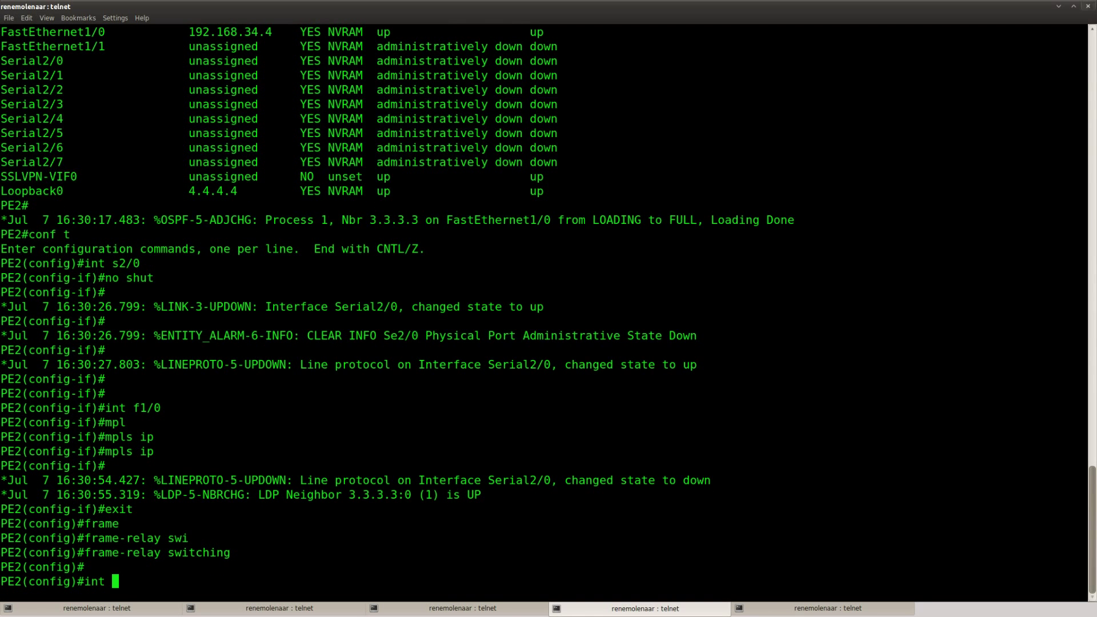
key("Return")
type("en")
key("Tab")
type("frame")
key("Tab")
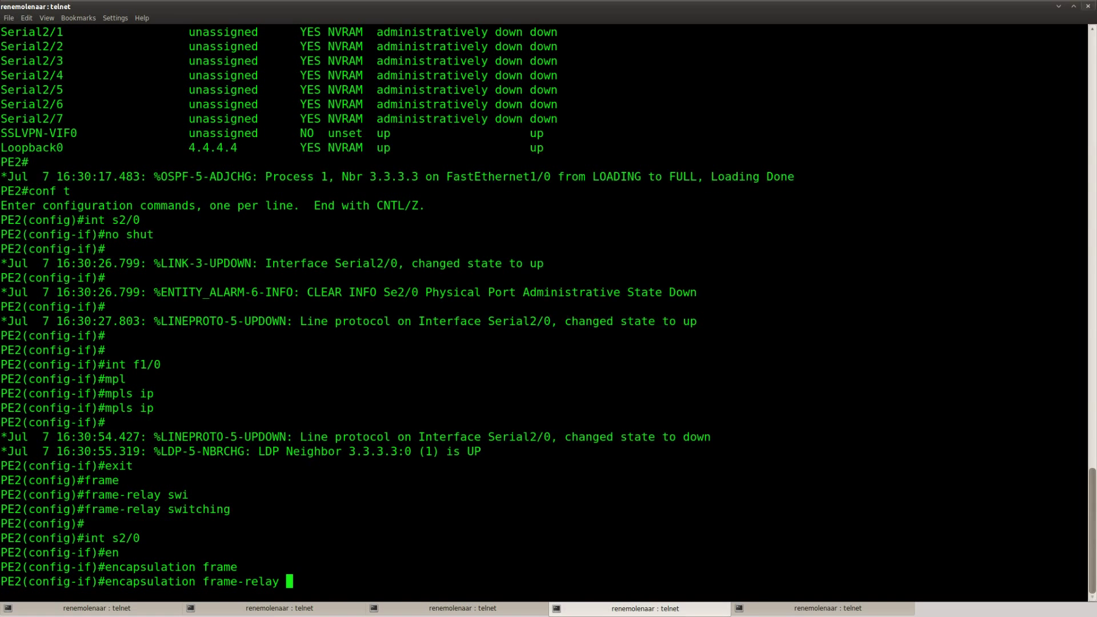
key("Return")
type("fig-if)#frame")
key("Tab")
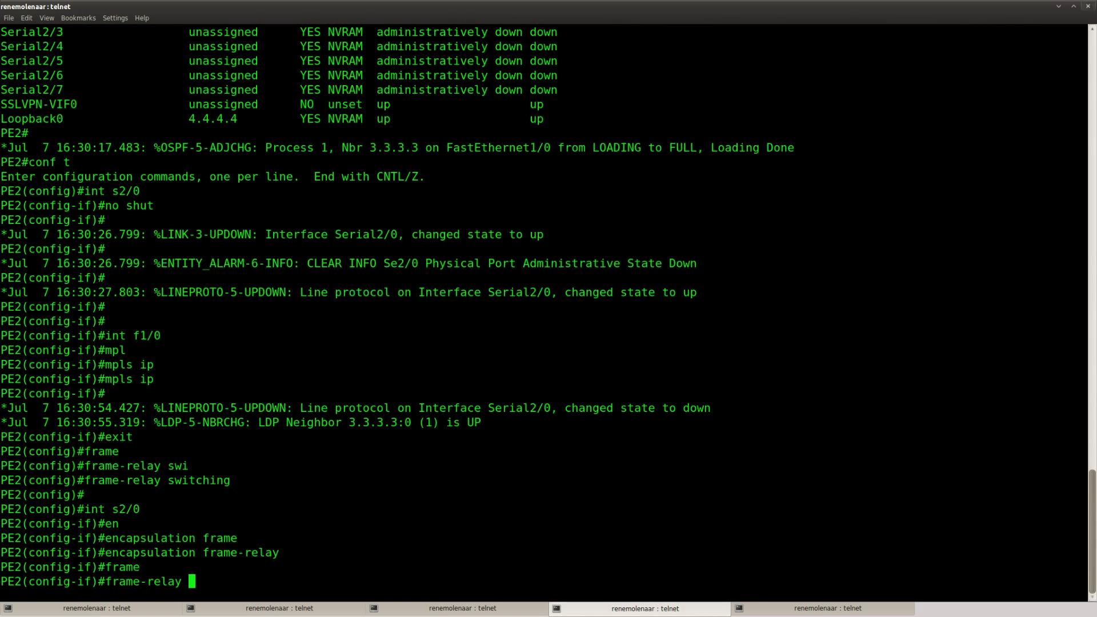
type("intf")
key("Tab")
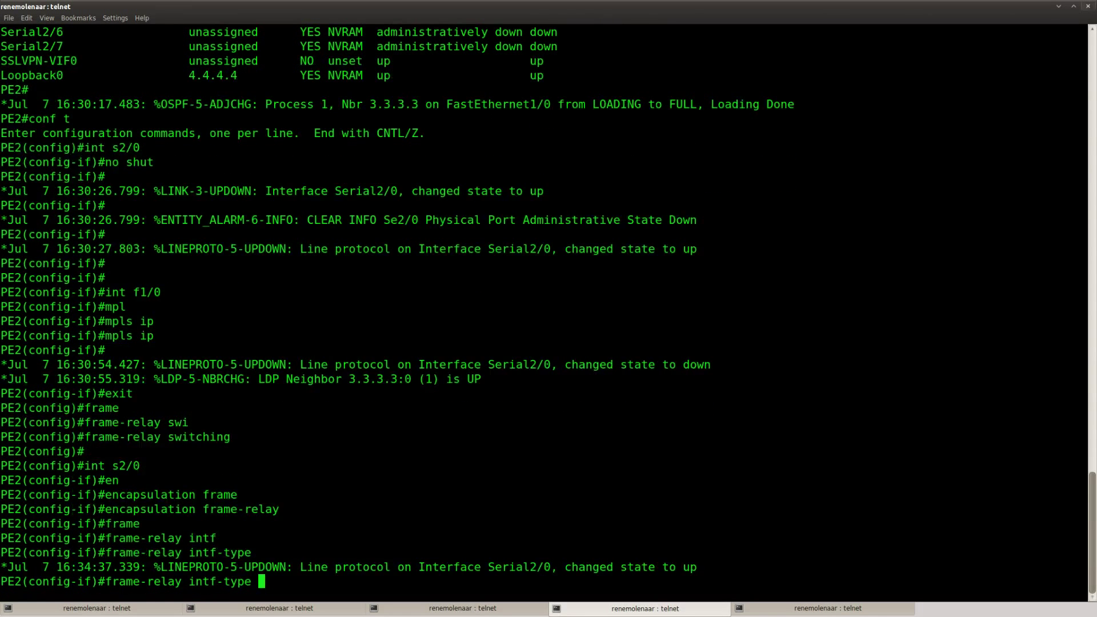
type("dce")
key("Tab")
key("Return")
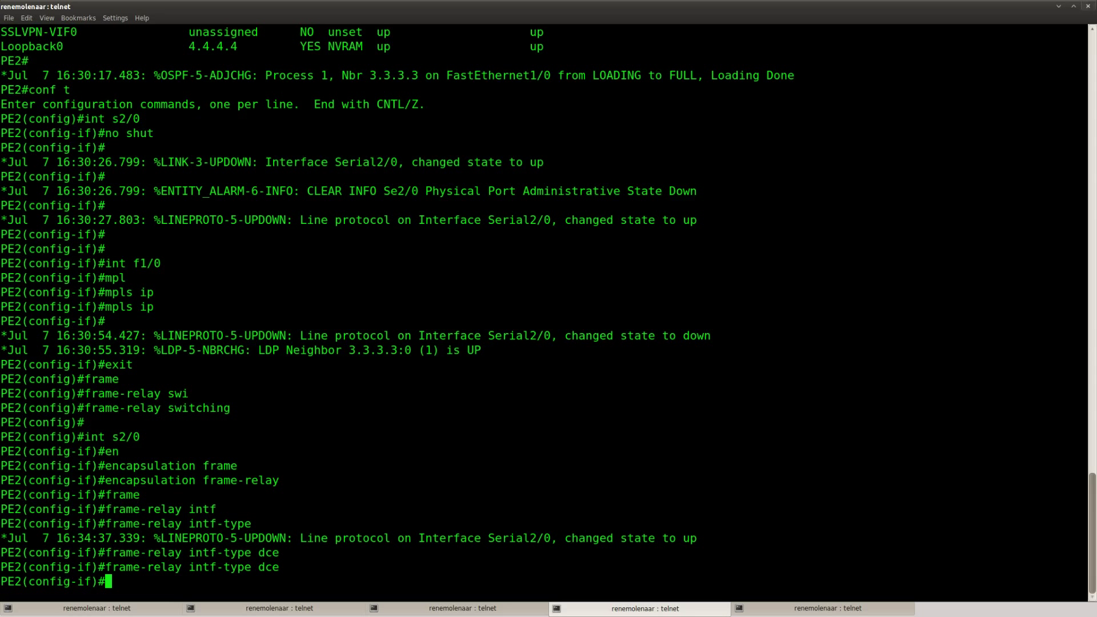
On PE2, create 'connect PE1-PE2 serial 2/0 501 l2transport'.
type("conn")
key("Tab")
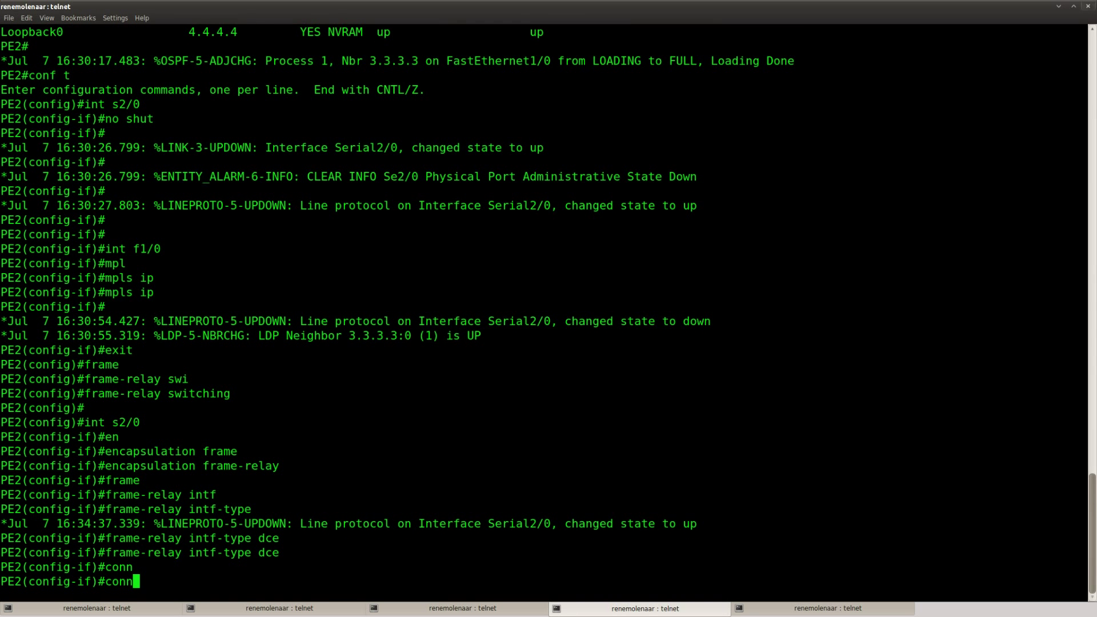
type("e")
key("Tab")
key("BackSpace")
key("BackSpace")
key("BackSpace")
key("BackSpace")
key("BackSpace")
type("exit")
key("Return")
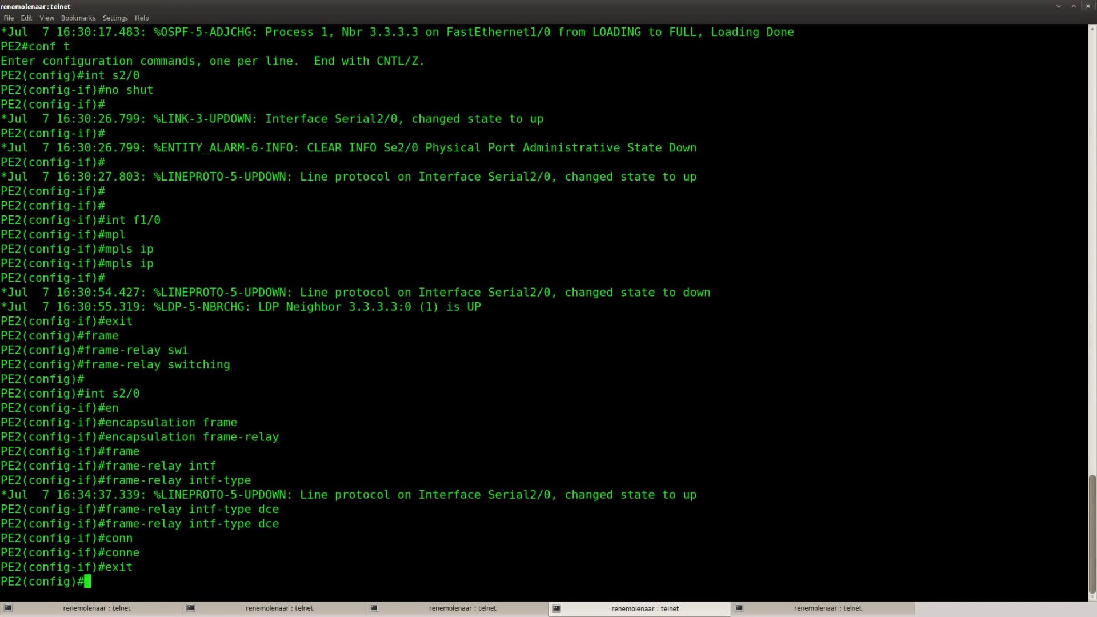
type("conn")
key("Tab")
type("ect ?")
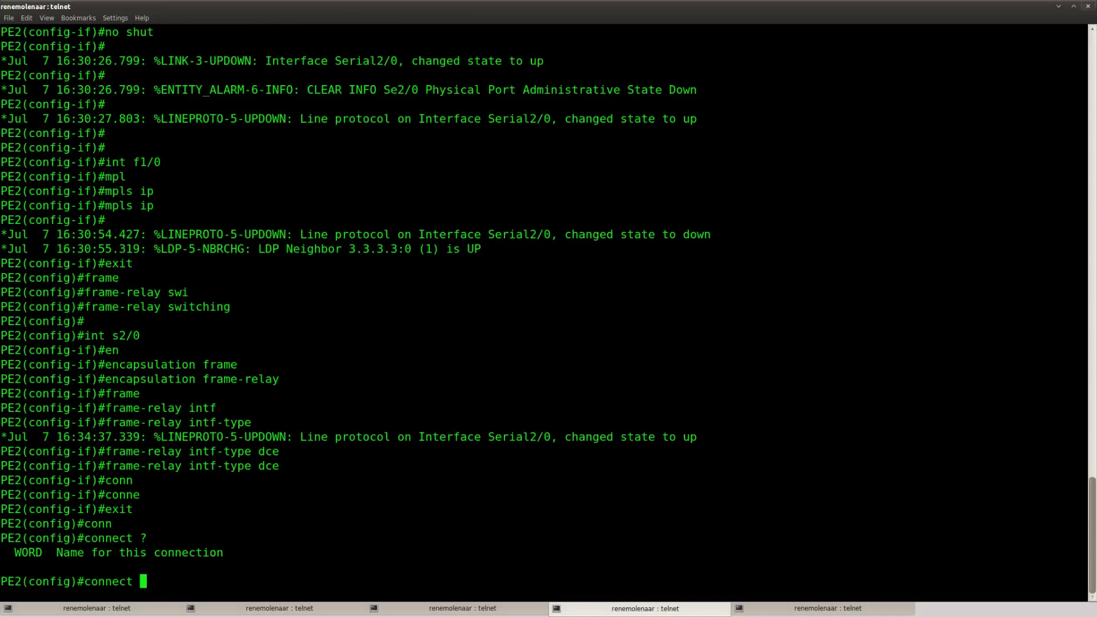
type("PE1-PE2 ?")
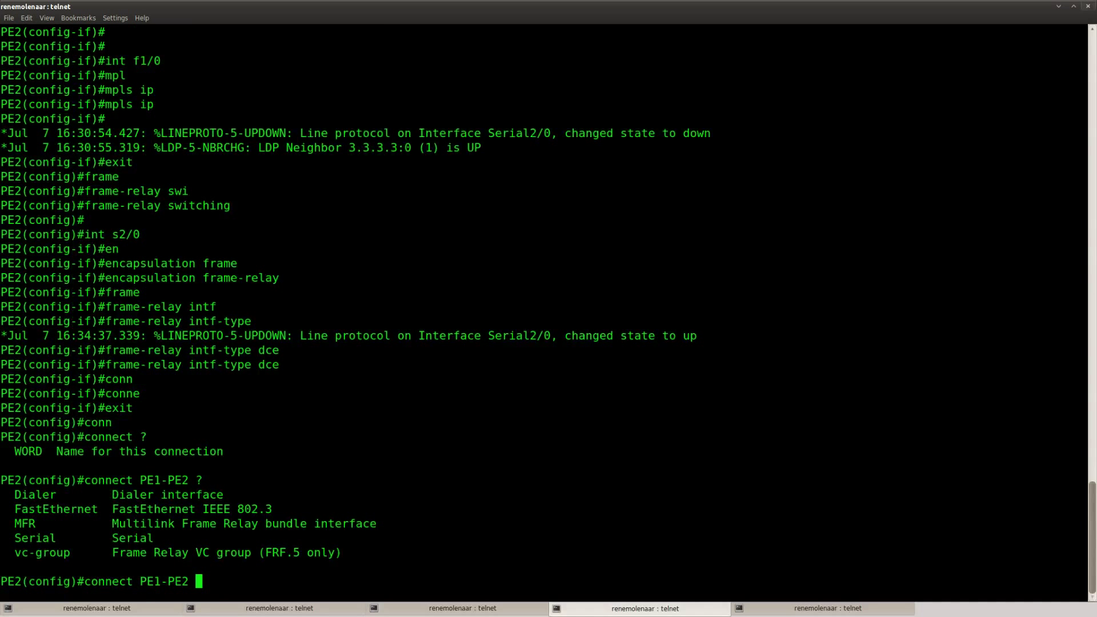
type("ser")
key("Tab")
type("2/0")
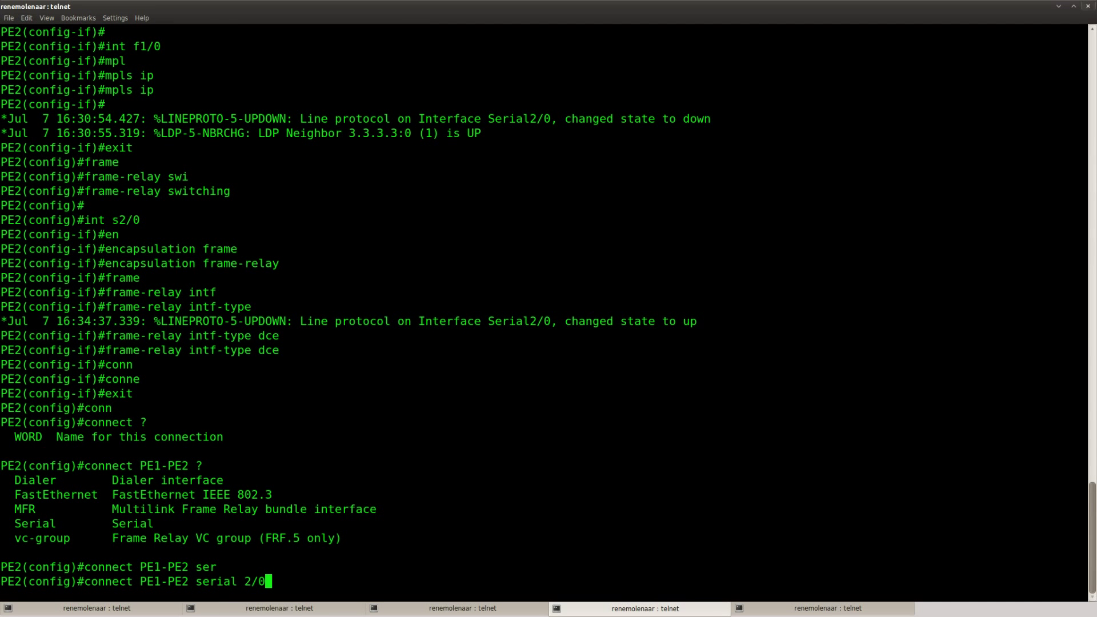
type(" ?")
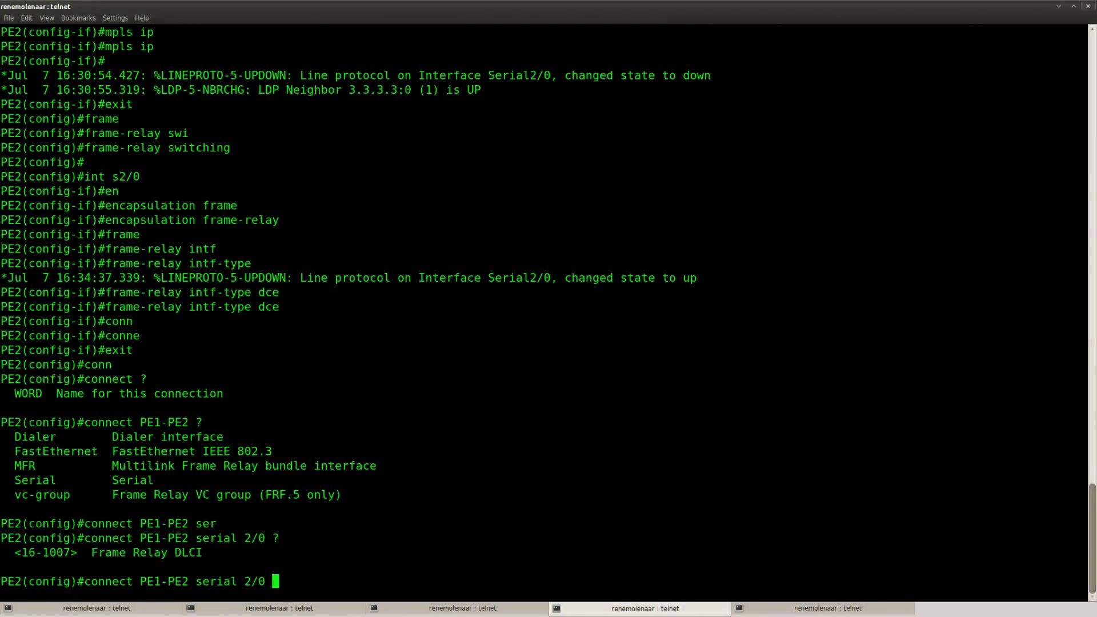
type("501 ?l2")
key("Tab")
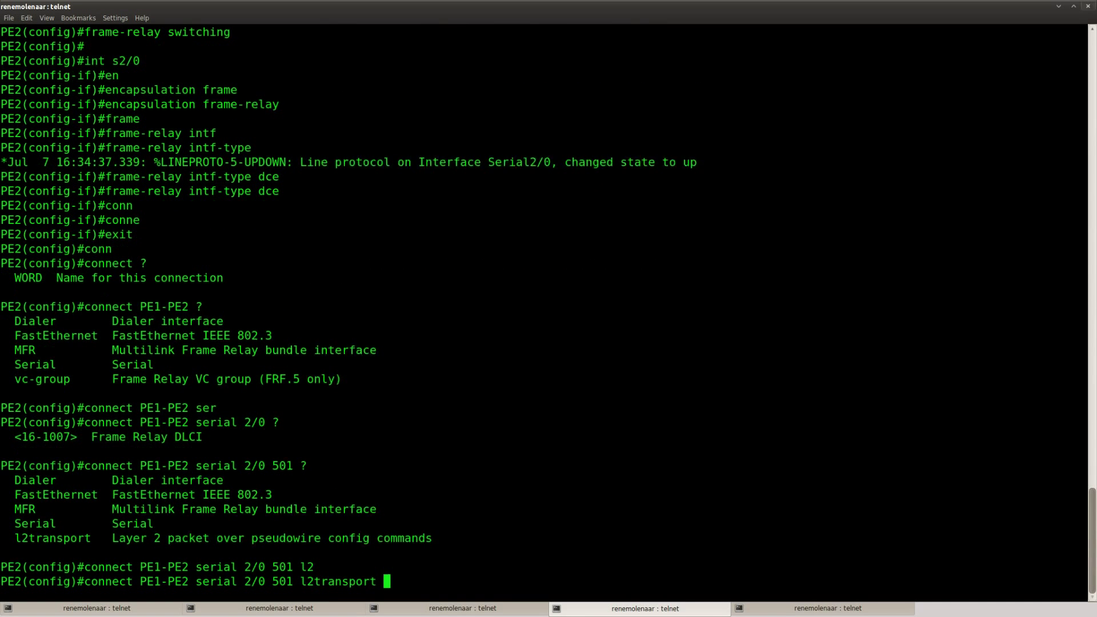
type("?")
key("Return")
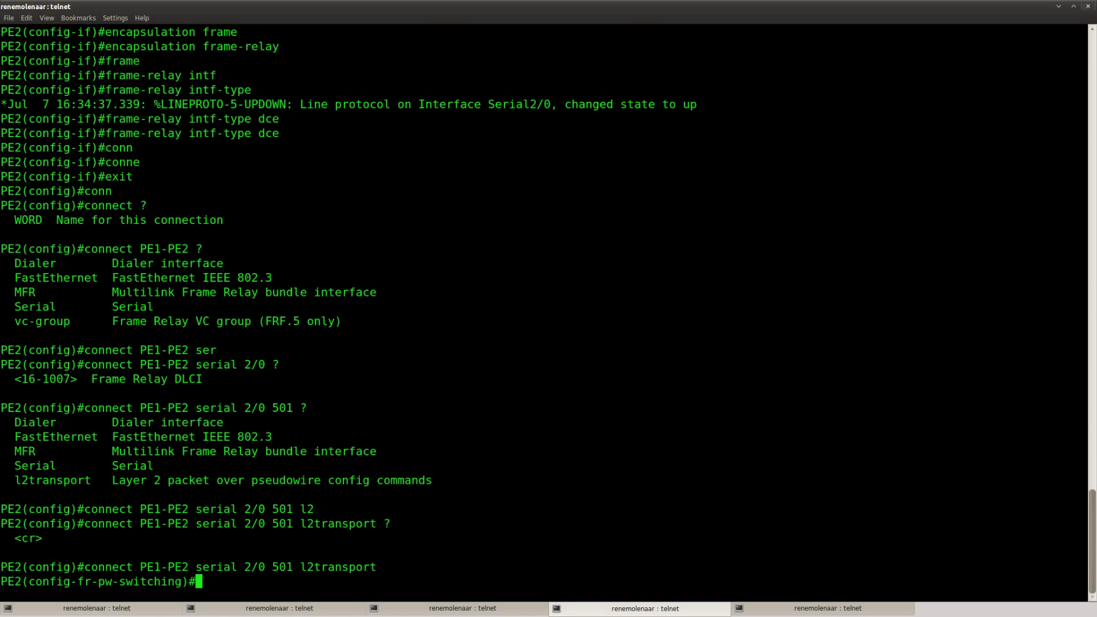
Add 'xconnect 2.2.2.2 15 encapsulation mpls' to the connection and exit configuration mode.
type("xco")
key("Tab")
type("?")
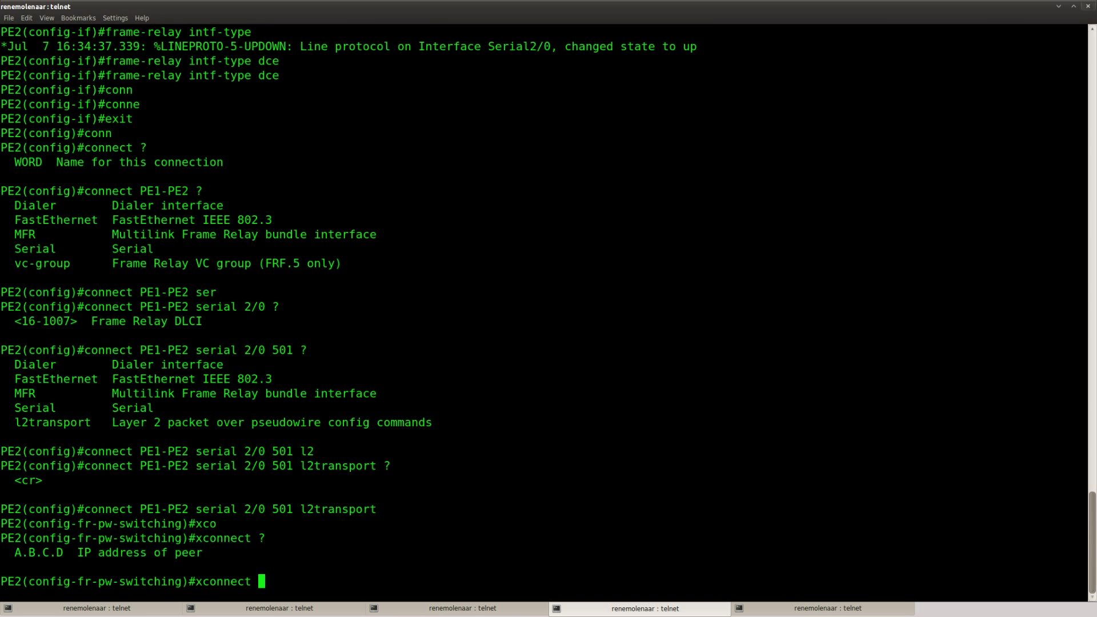
type("2.2.2.2 ?15 ?")
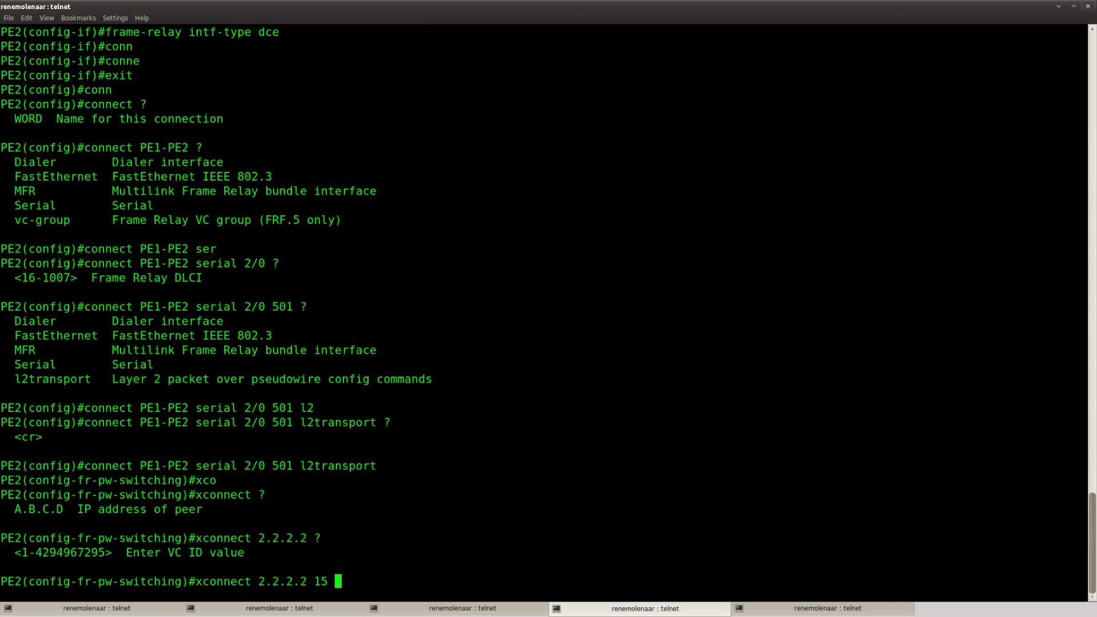
key("Tab")
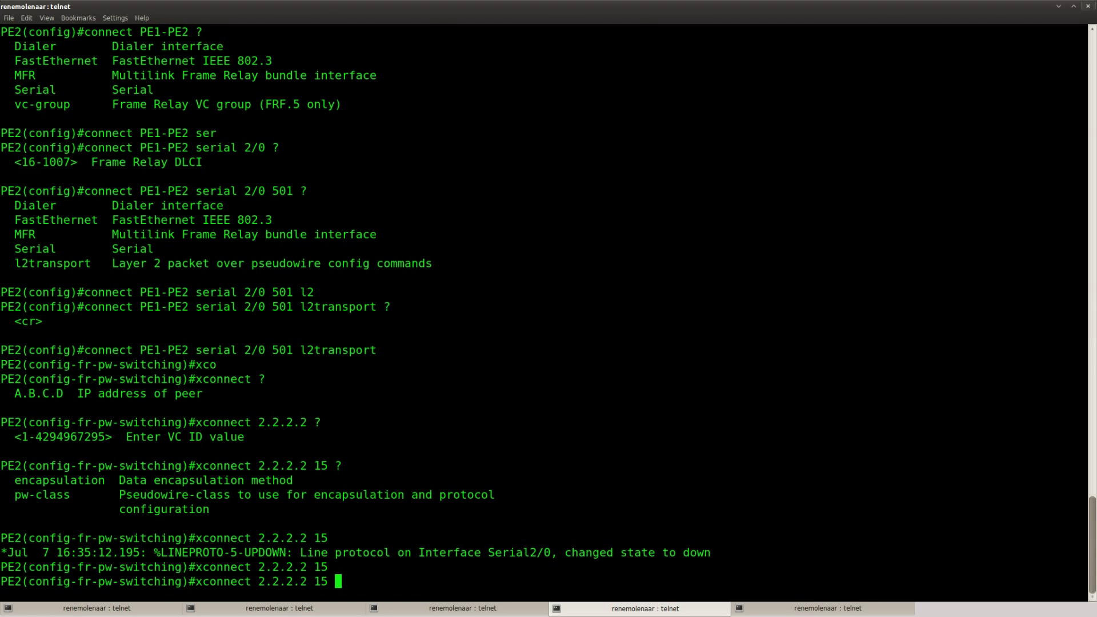
type("?")
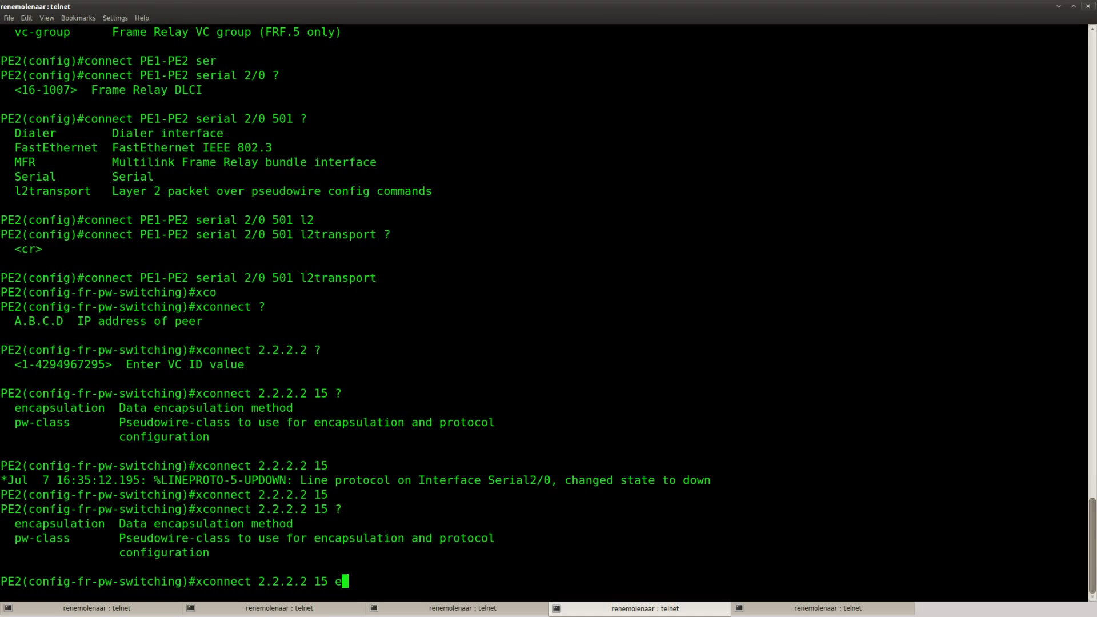
type("en")
key("Tab")
type("?mpl")
key("Tab")
type("?")
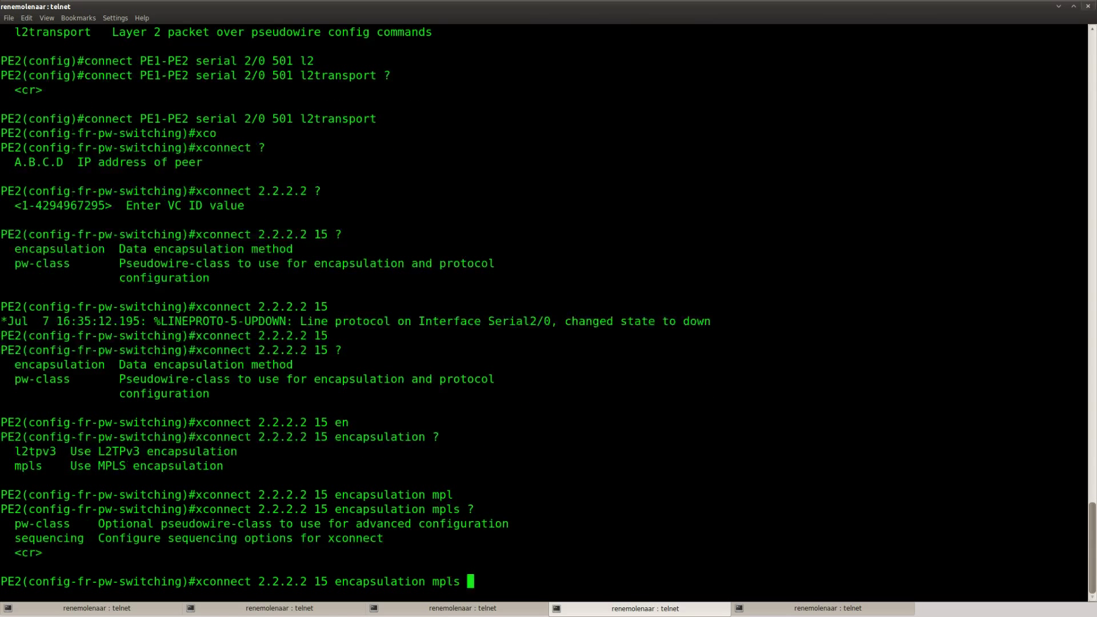
key("Return")
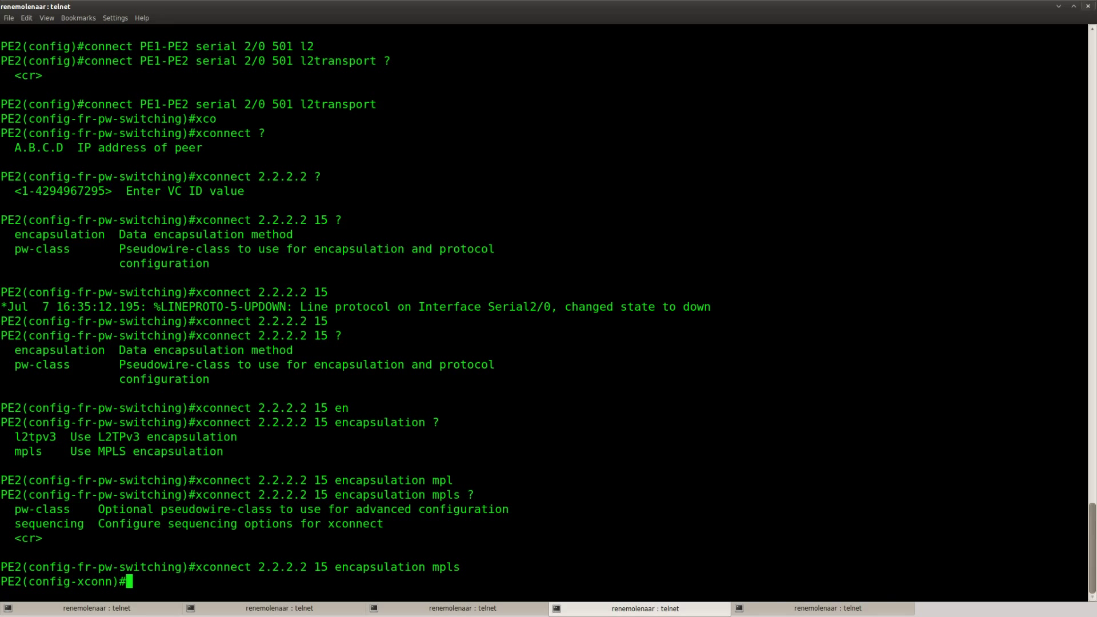
key("ctrl+z")
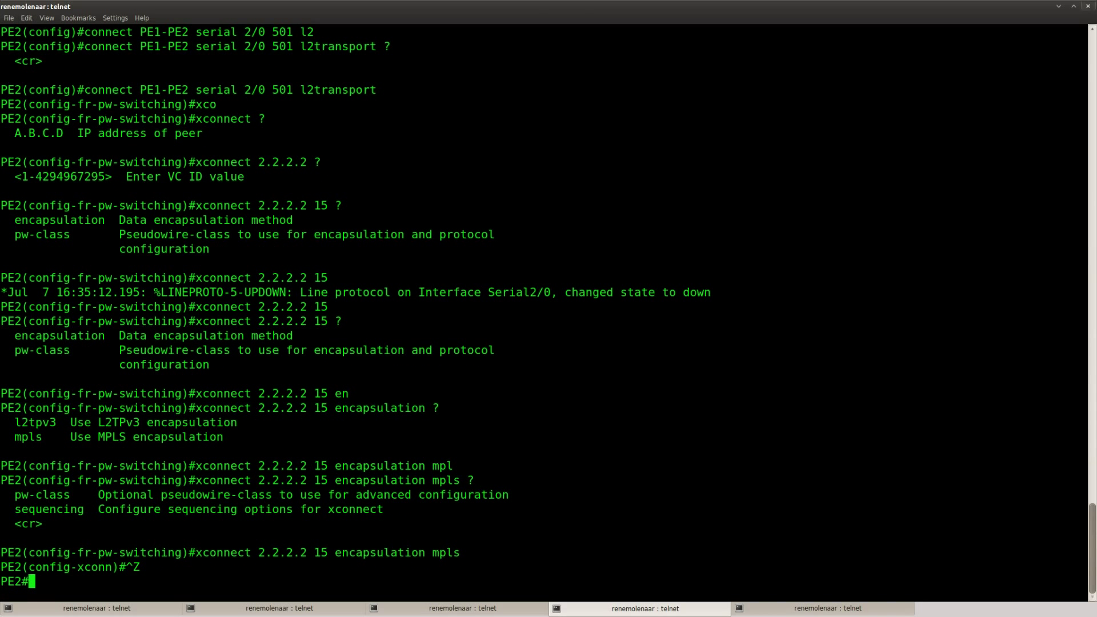
key("Return")
key("Return")
Run show ip int brief on PE2, noting the LDP neighbor 2.2.2.2 up message.
type("show ip int brief")
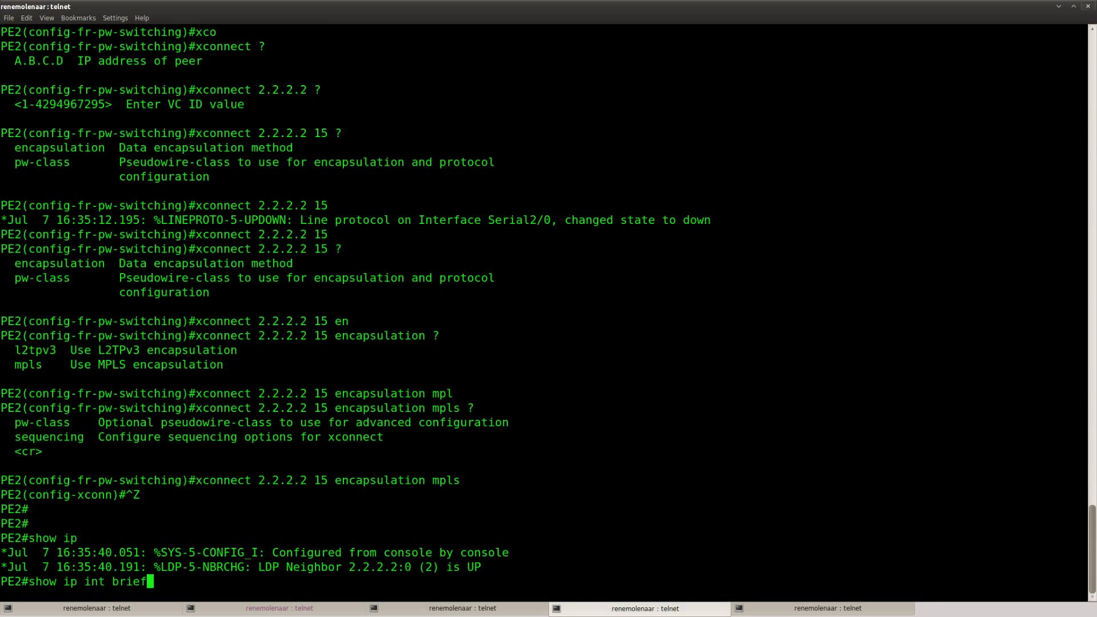
left_click_drag(485, 567, 10, 569)
left_click(198, 578)
key("Return")
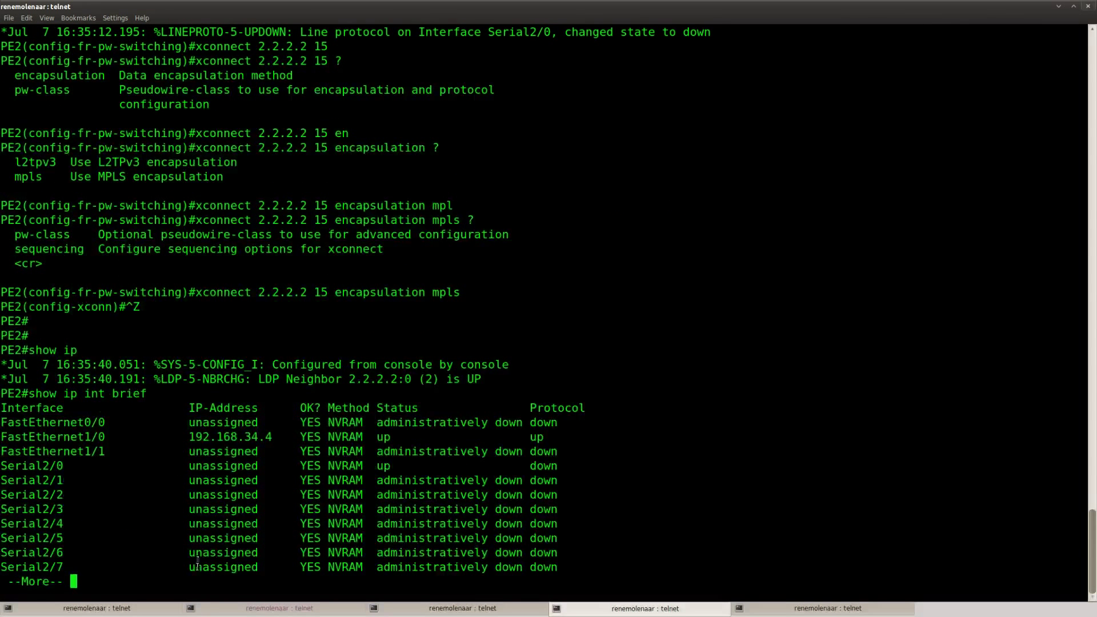
key("space")
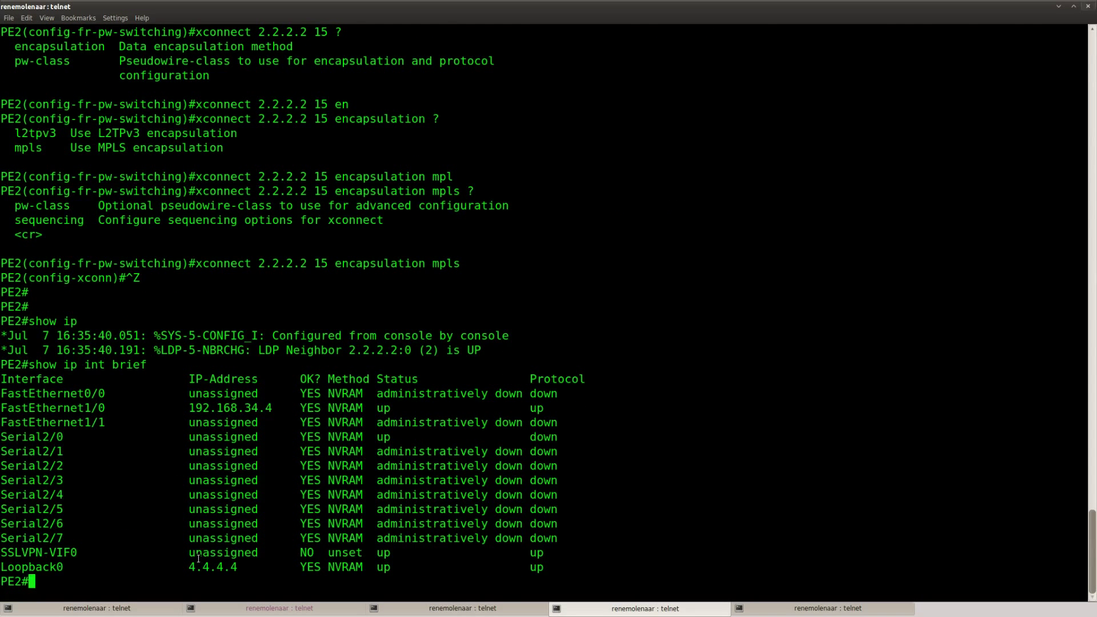
Check Store's frame-relay PVCs, confirming DLCI 105 is now INACTIVE.
left_click(131, 610)
key("Up")
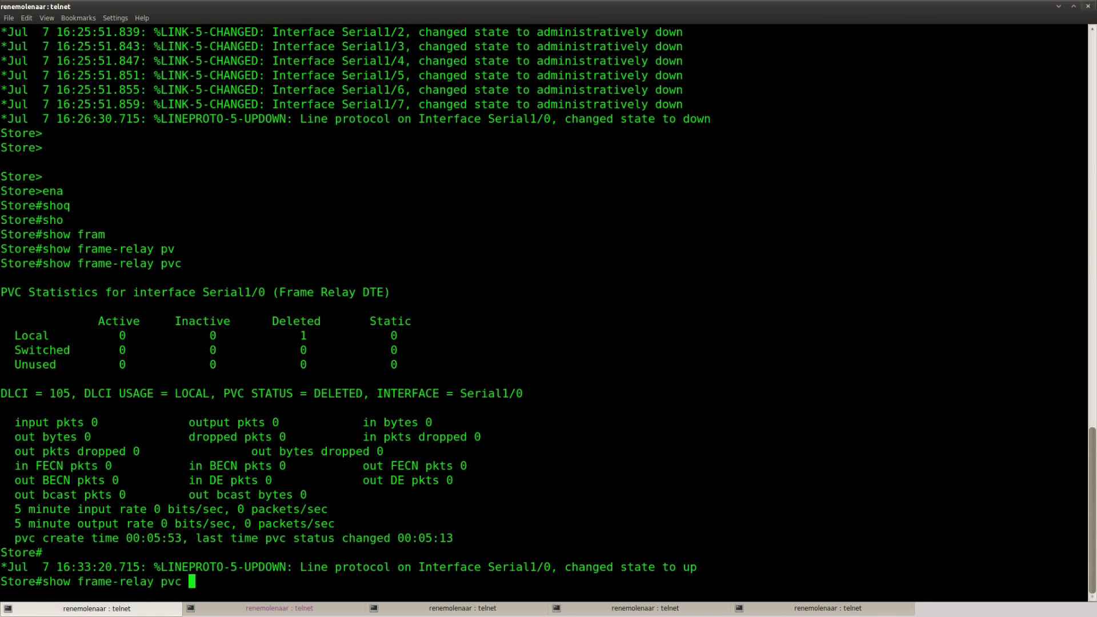
key("Return")
key("Return")
key("Up")
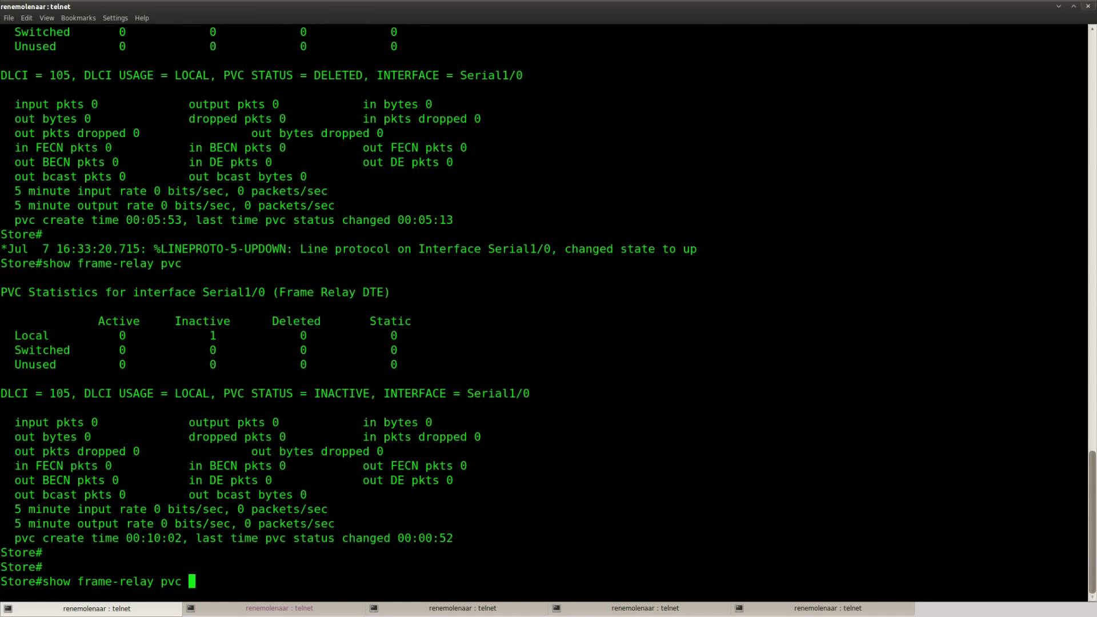
key("Return")
left_click_drag(535, 423, 2, 423)
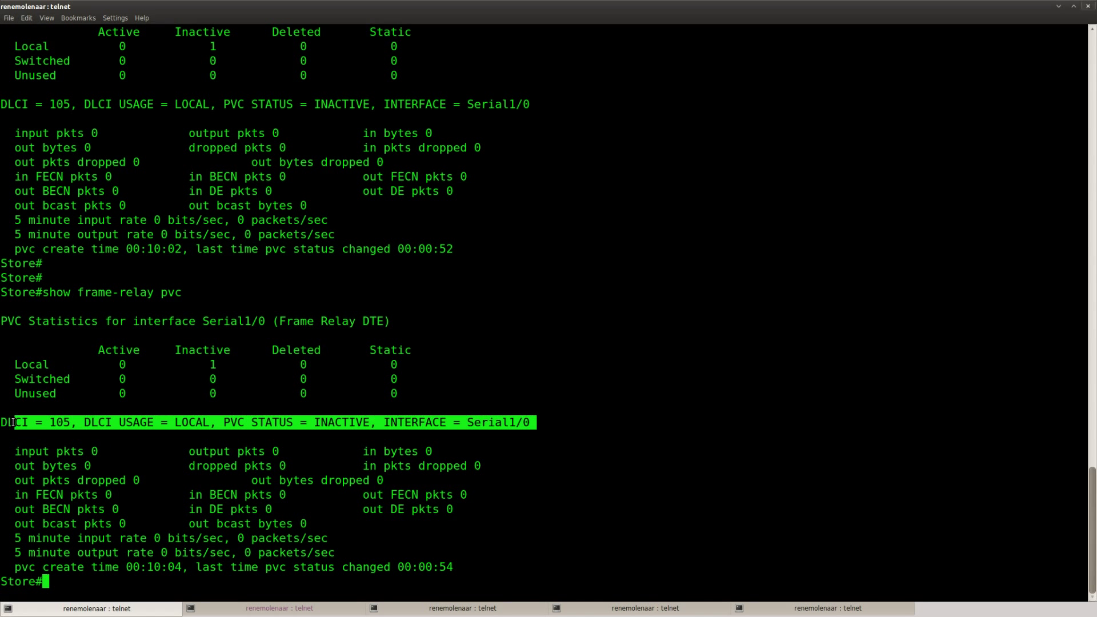
left_click(210, 473)
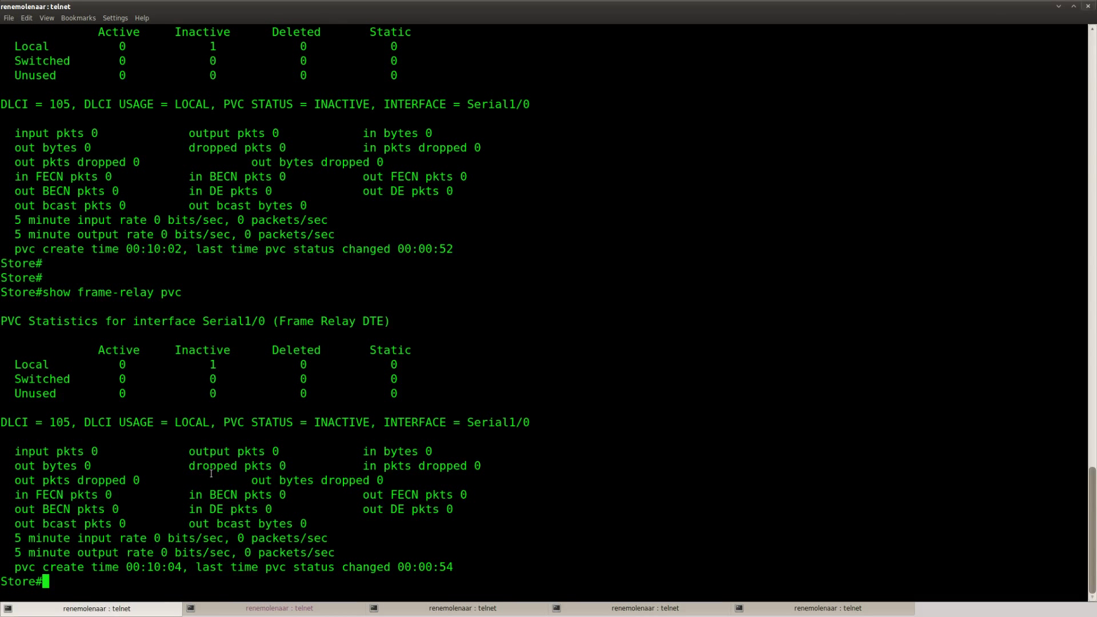
Run show mpls ldp neighbor on P and confirm both LDP neighbor entries.
left_click(275, 612)
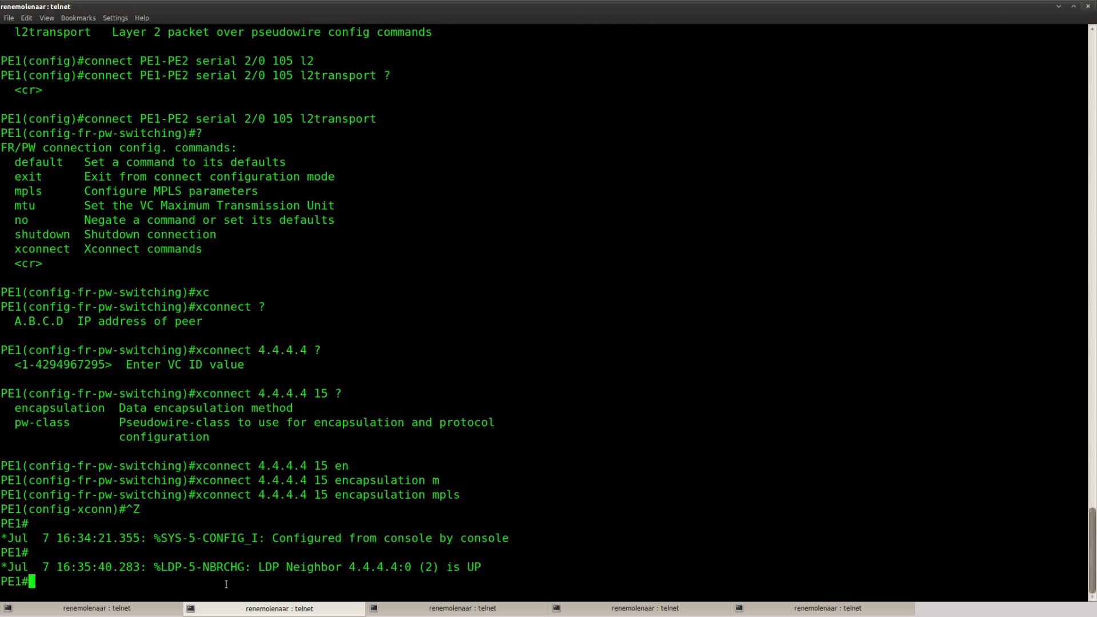
key("Return")
left_click(434, 609)
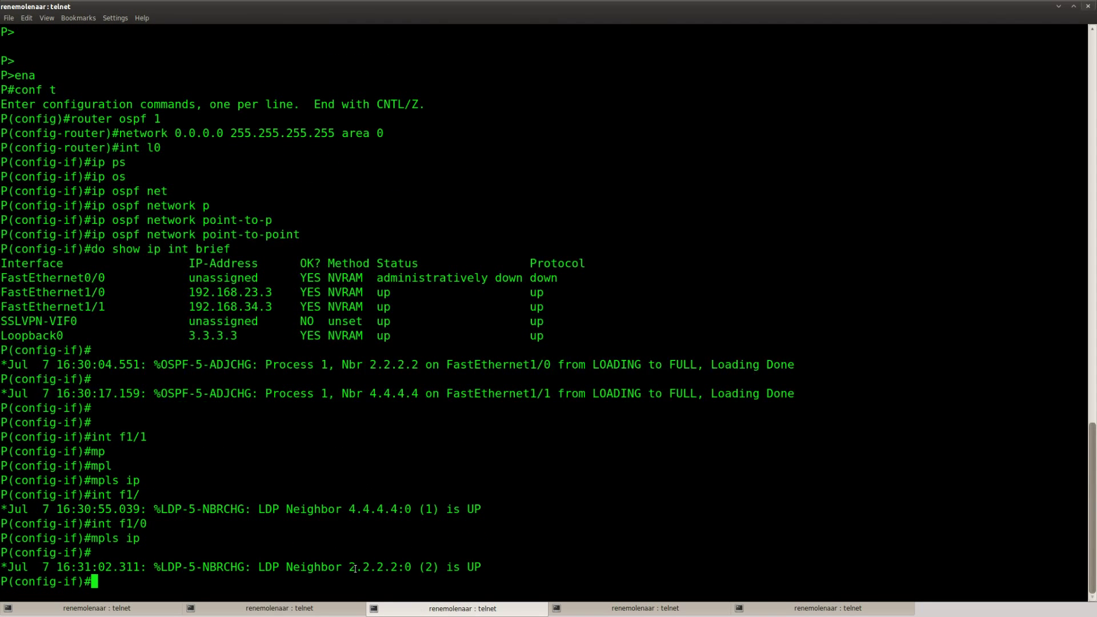
key("ctrl+z")
type("sho")
key("Tab")
type("mpl")
key("Tab")
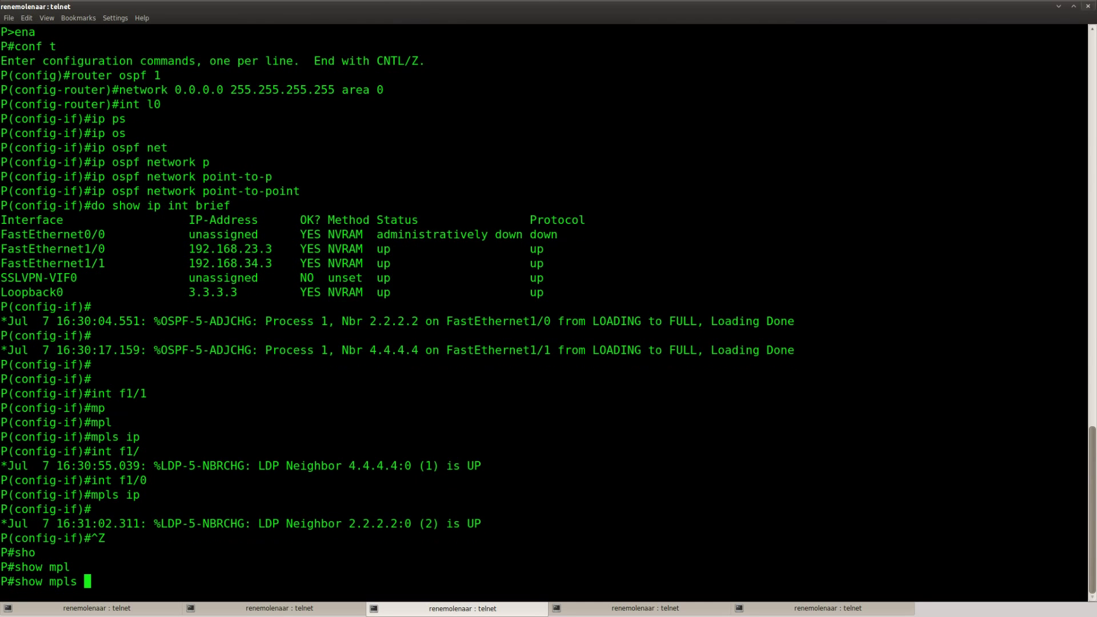
type("ld")
key("Tab")
type("nei")
key("Tab")
key("Return")
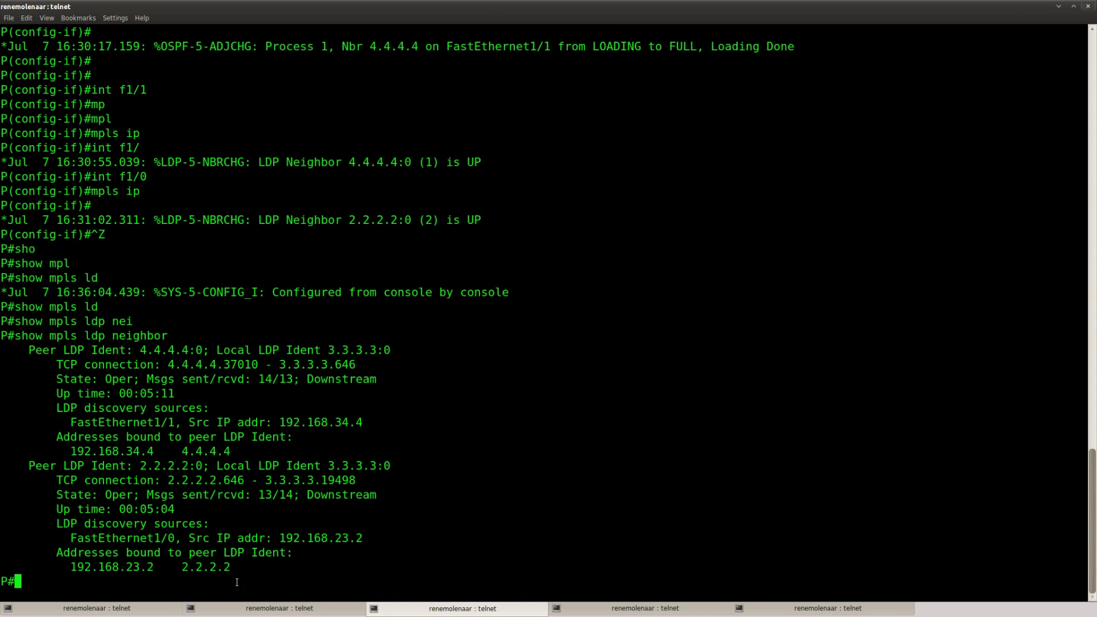
left_click_drag(240, 571, 2, 352)
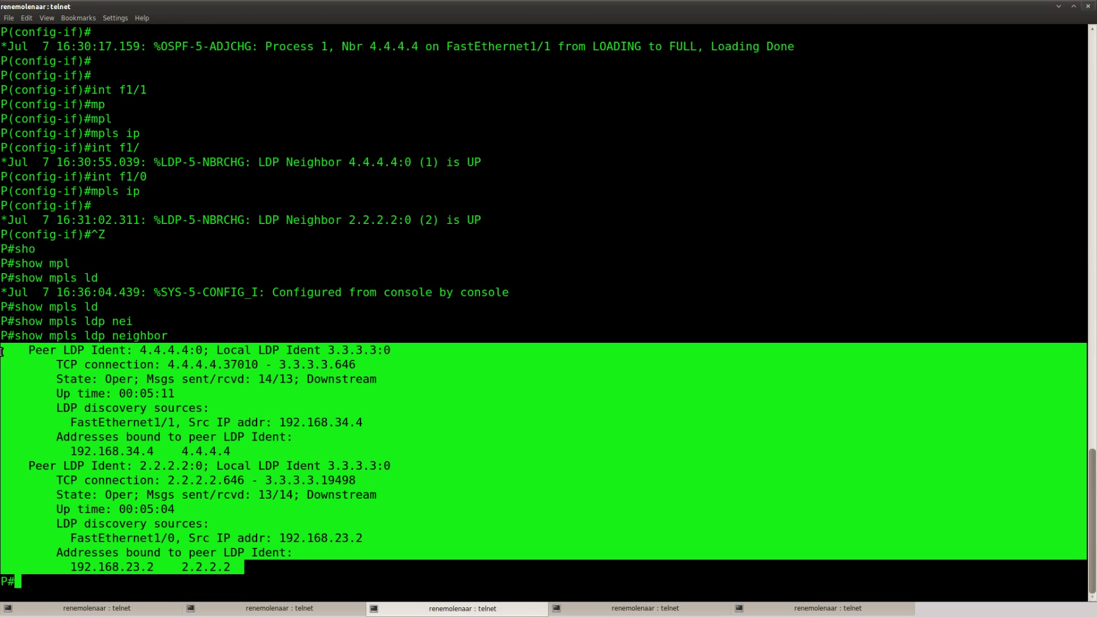
left_click(170, 474)
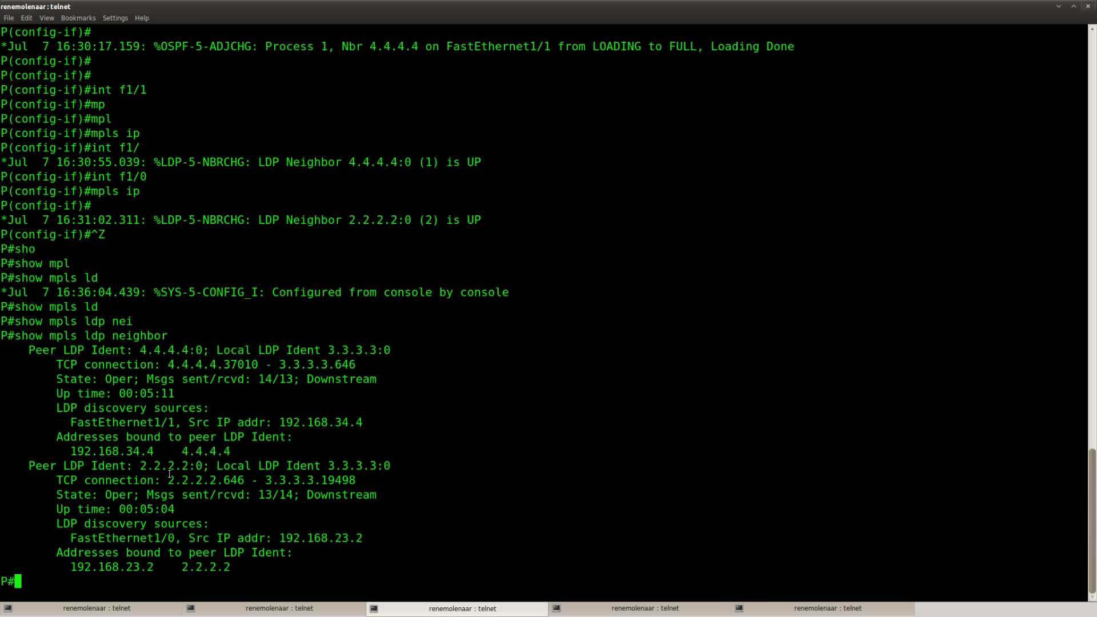
Re-check Store's PVC status, then return to the PE1 session.
left_click(121, 610)
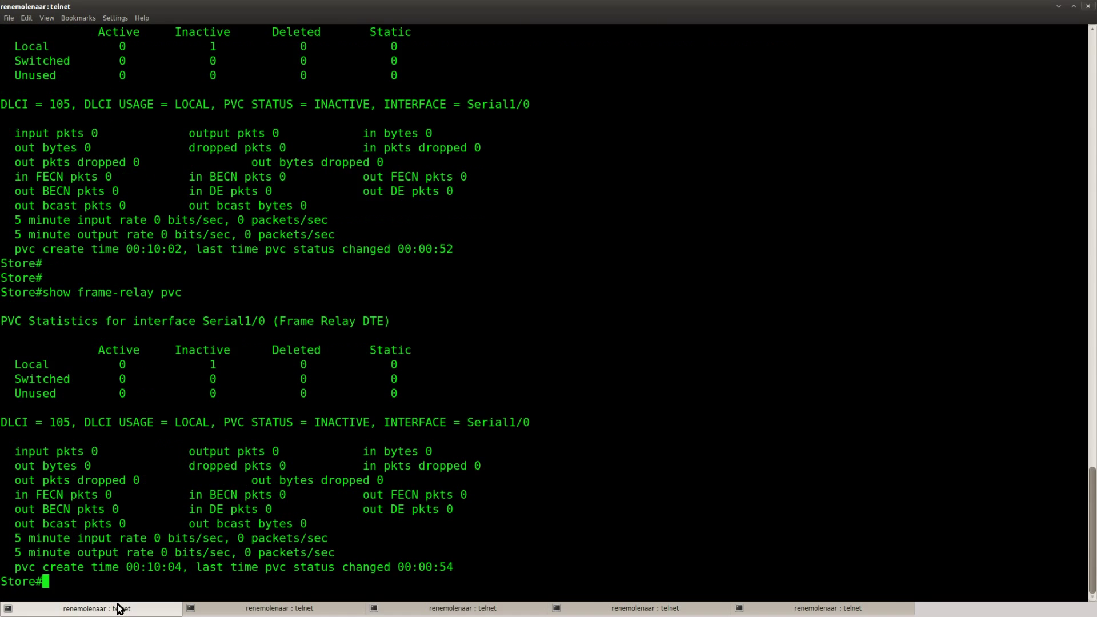
key("Up")
key("Return")
key("Return")
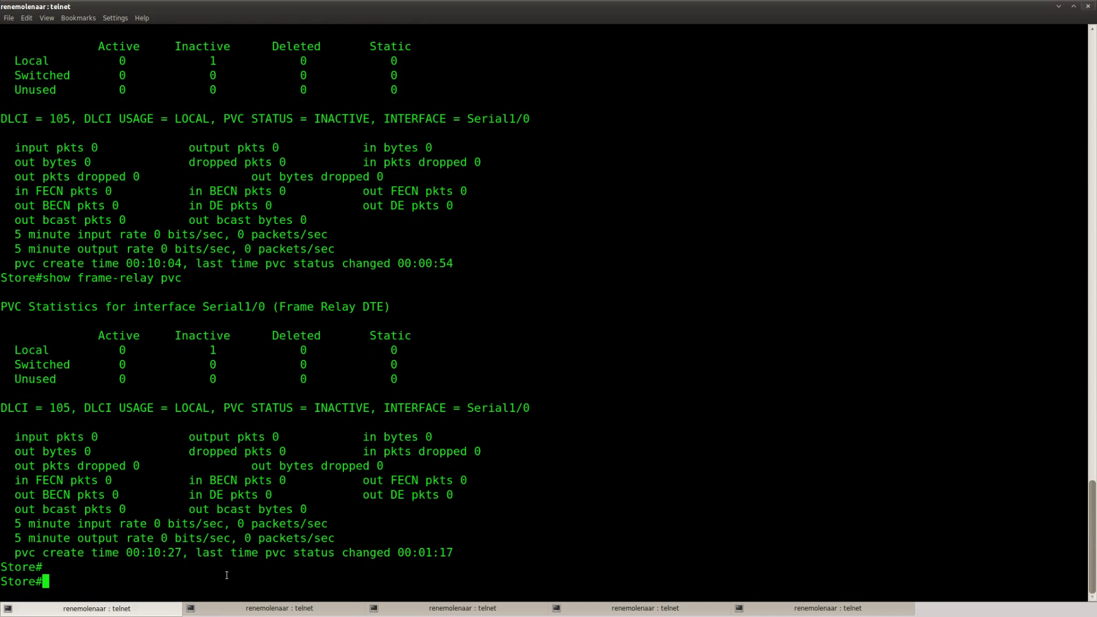
left_click(220, 609)
key("Return")
key("Return")
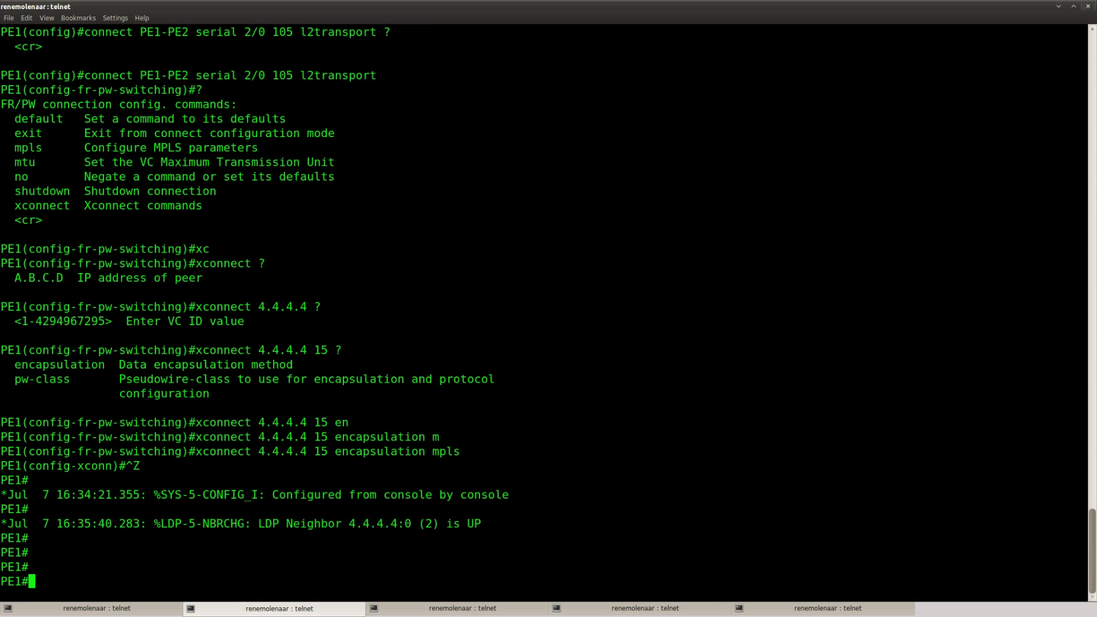
Run show frame-relay lmi on PE1 and note its status enquiry counters.
type("show frame")
key("Tab")
type("rou")
key("Tab")
key("Return")
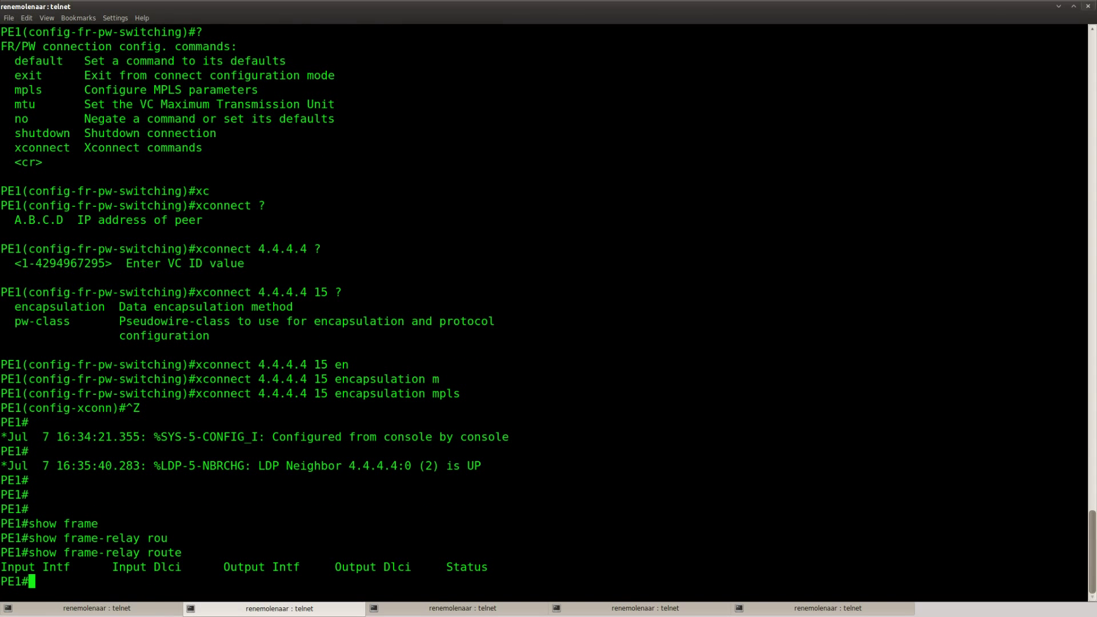
type("show frame")
key("Tab")
type("lm")
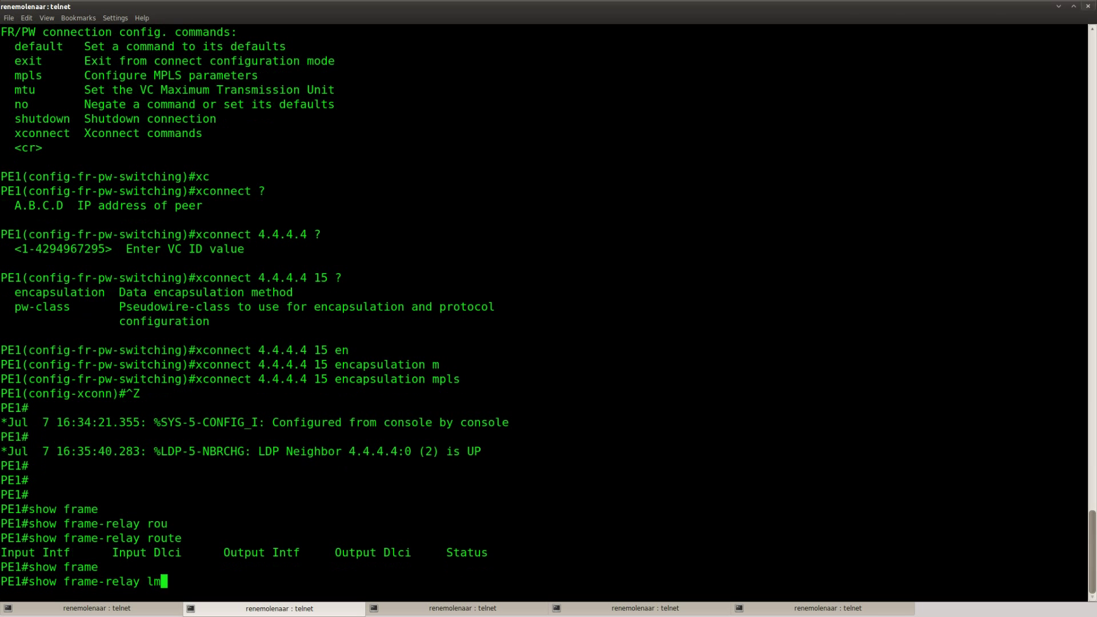
type("i")
key("Tab")
key("Return")
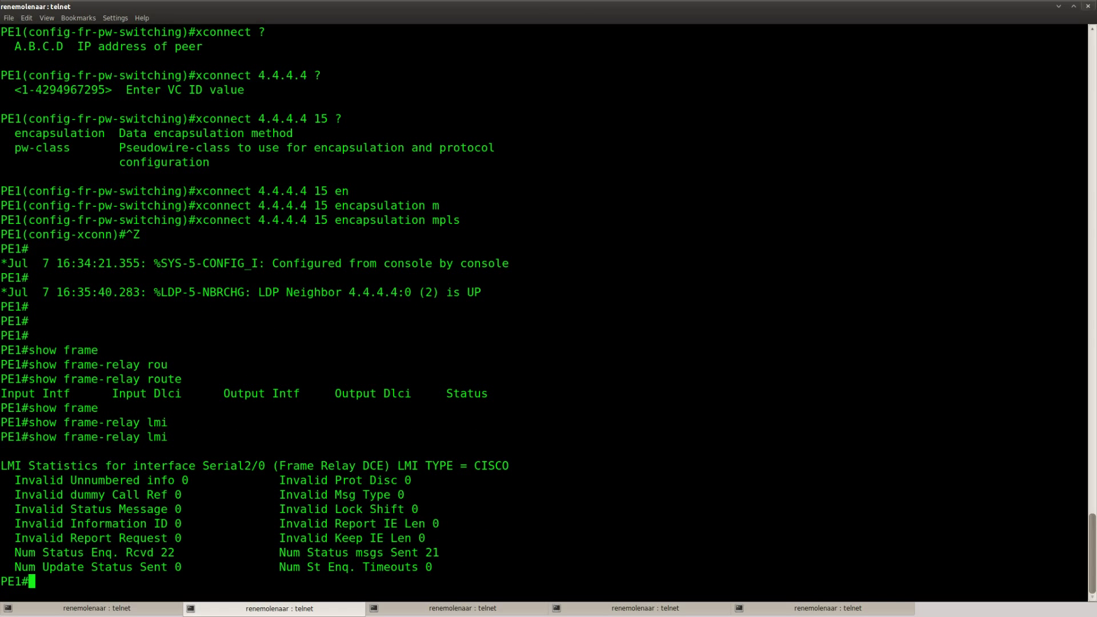
left_click_drag(456, 552, 16, 552)
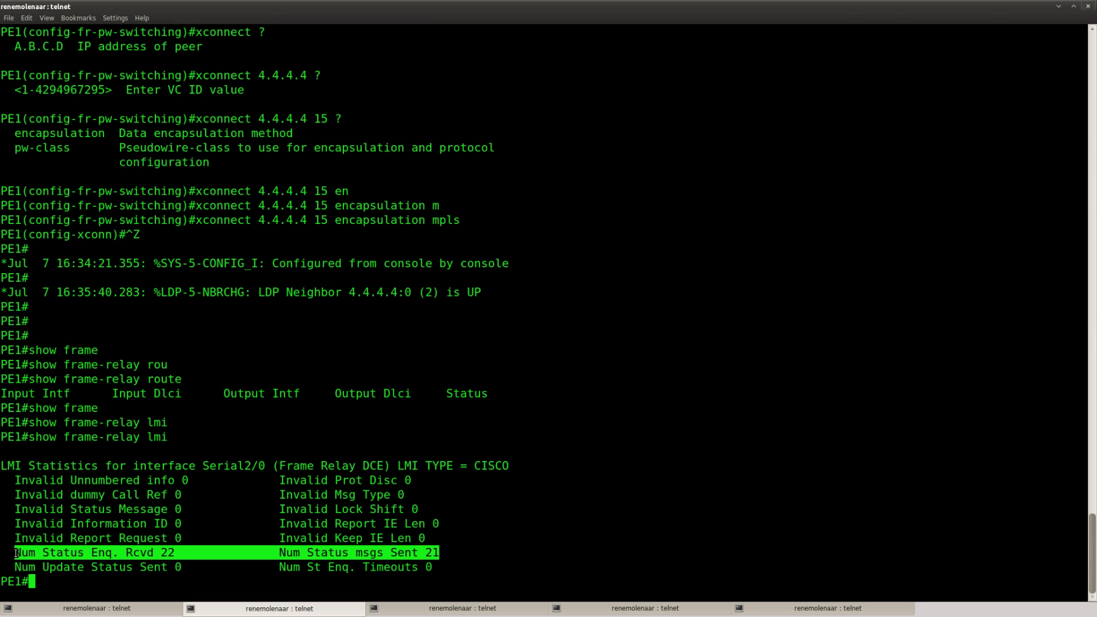
left_click(17, 552)
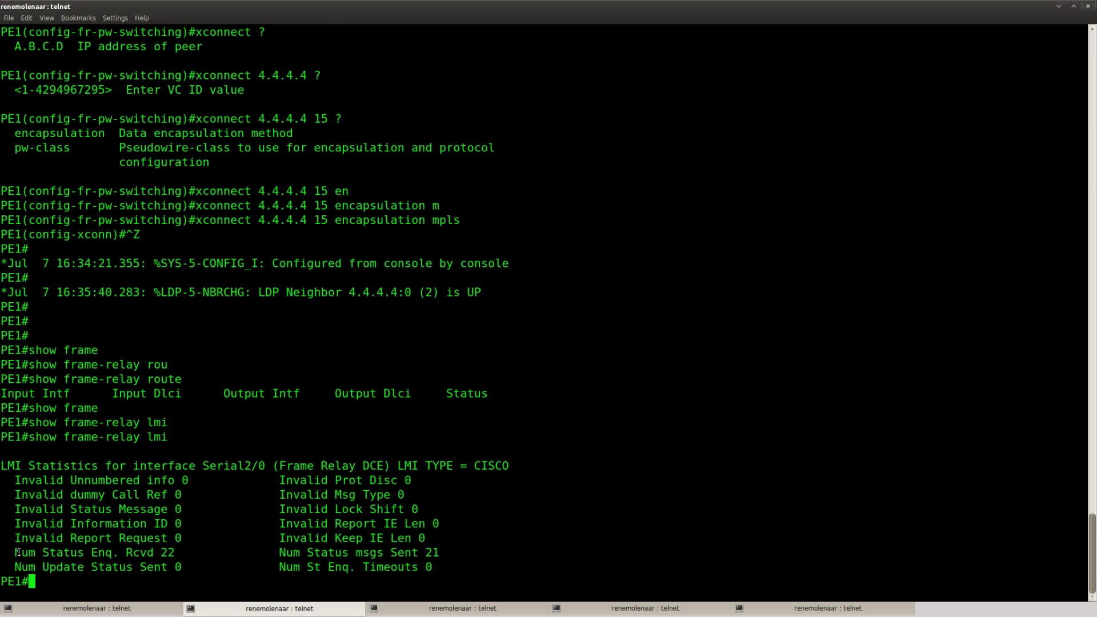
left_click_drag(18, 552, 441, 553)
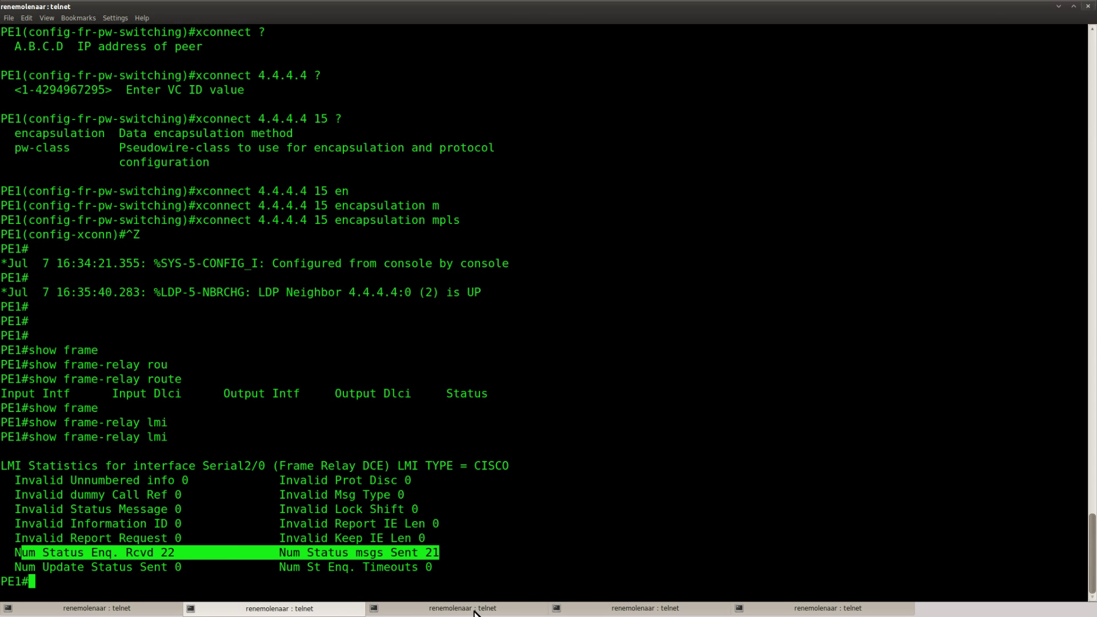
Run show frame-relay lmi on PE2, noting its zero status message counters.
left_click(611, 611)
type("sho")
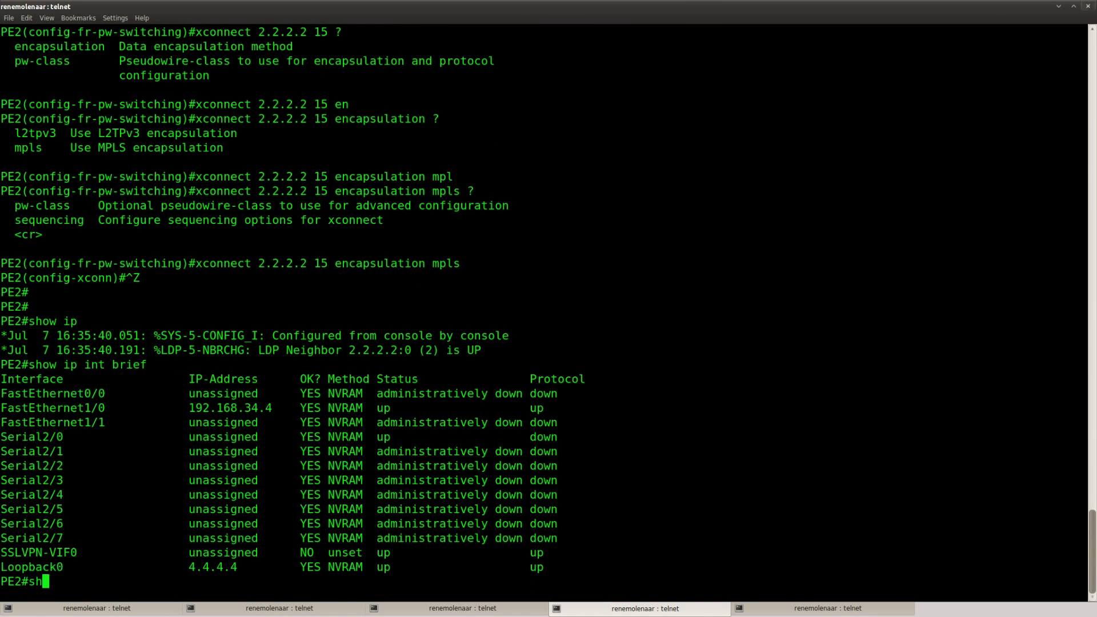
key("Tab")
type("frame")
key("Tab")
type("lm")
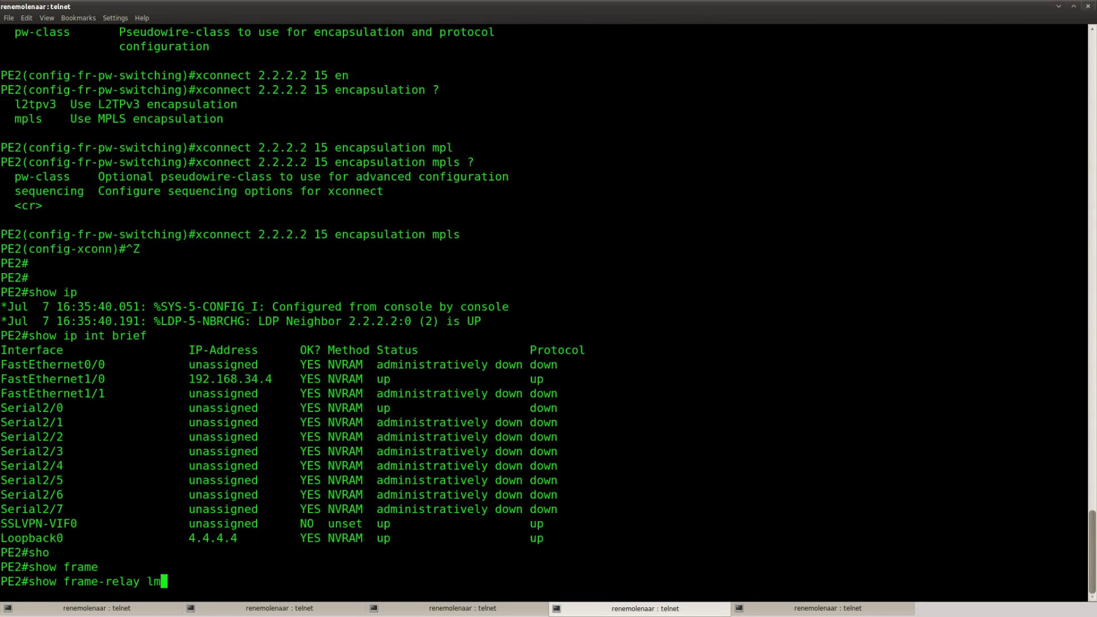
key("Tab")
key("Return")
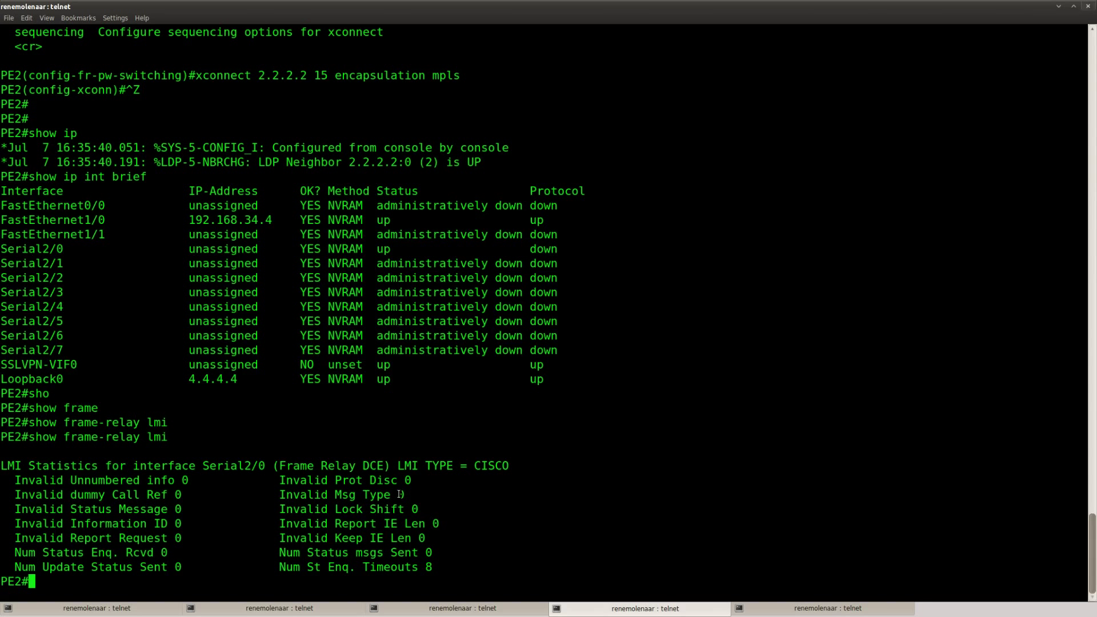
mouse_move(432, 553)
left_mouse_down()
mouse_move(106, 567)
mouse_move(26, 552)
mouse_move(432, 551)
left_mouse_up()
left_click(32, 553)
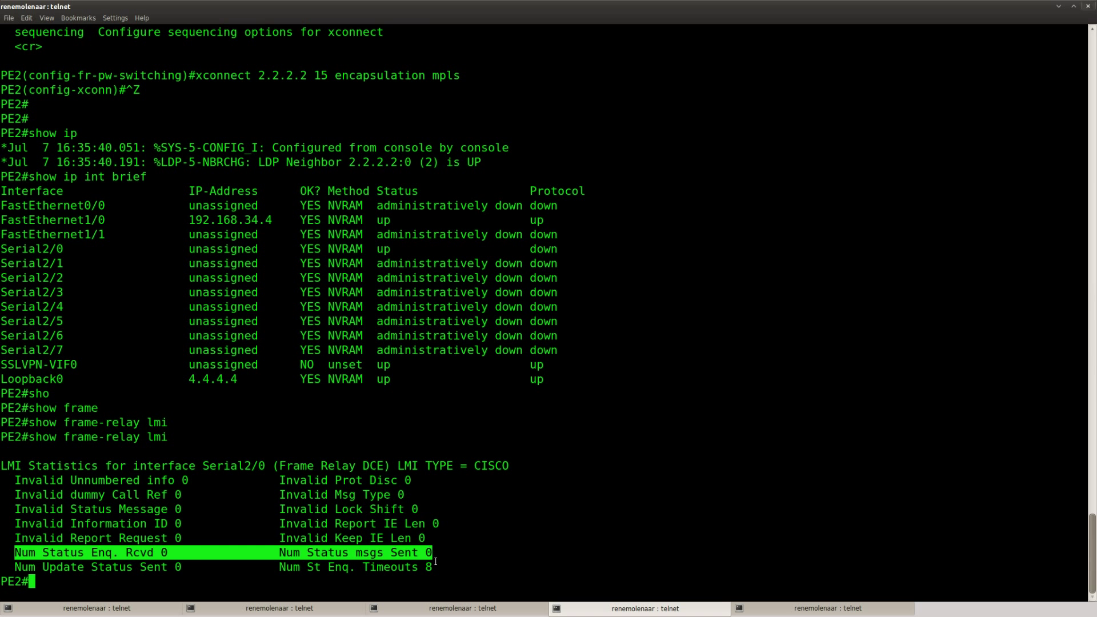
left_click(431, 552)
Run show ip int brief on PE2: Serial2/0 status up, protocol down; then open Warehouse.
type("show ip int brief")
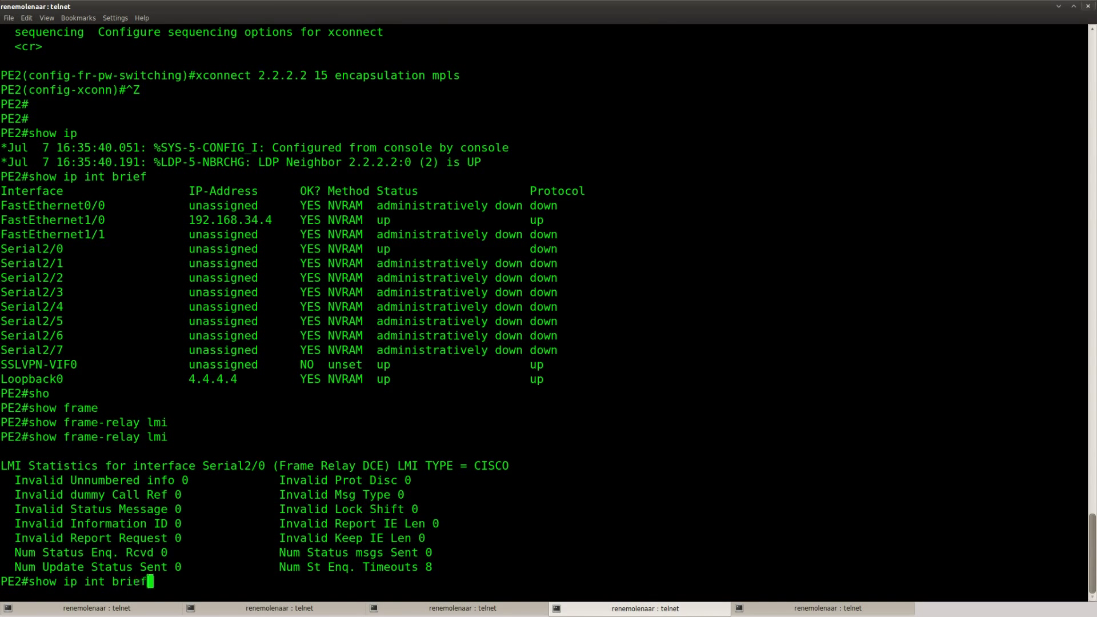
key("Return")
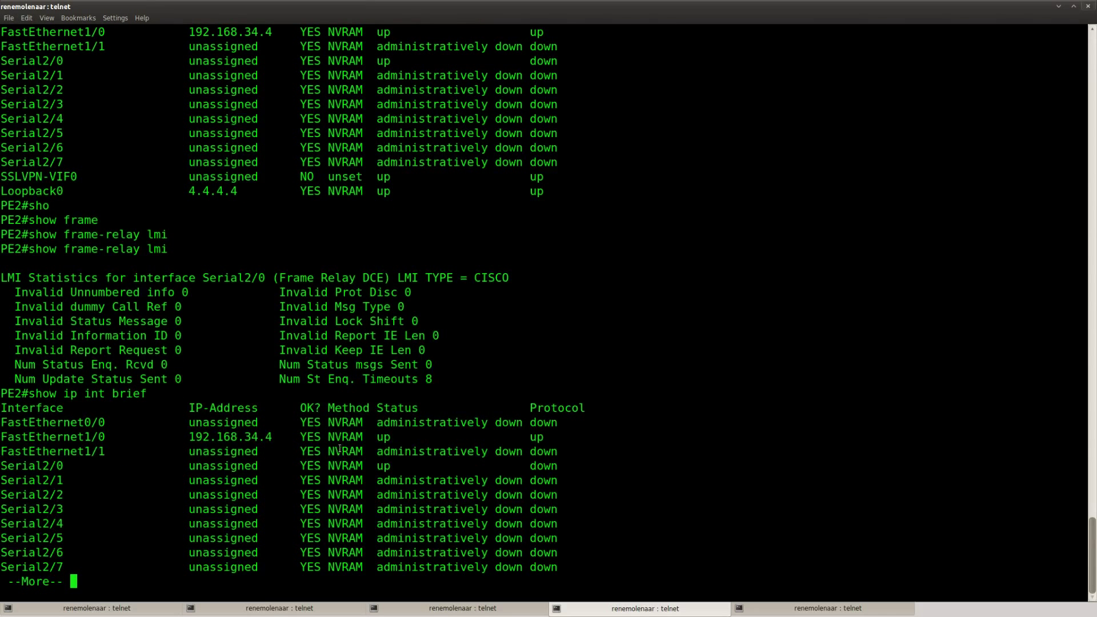
left_click_drag(556, 468, 3, 469)
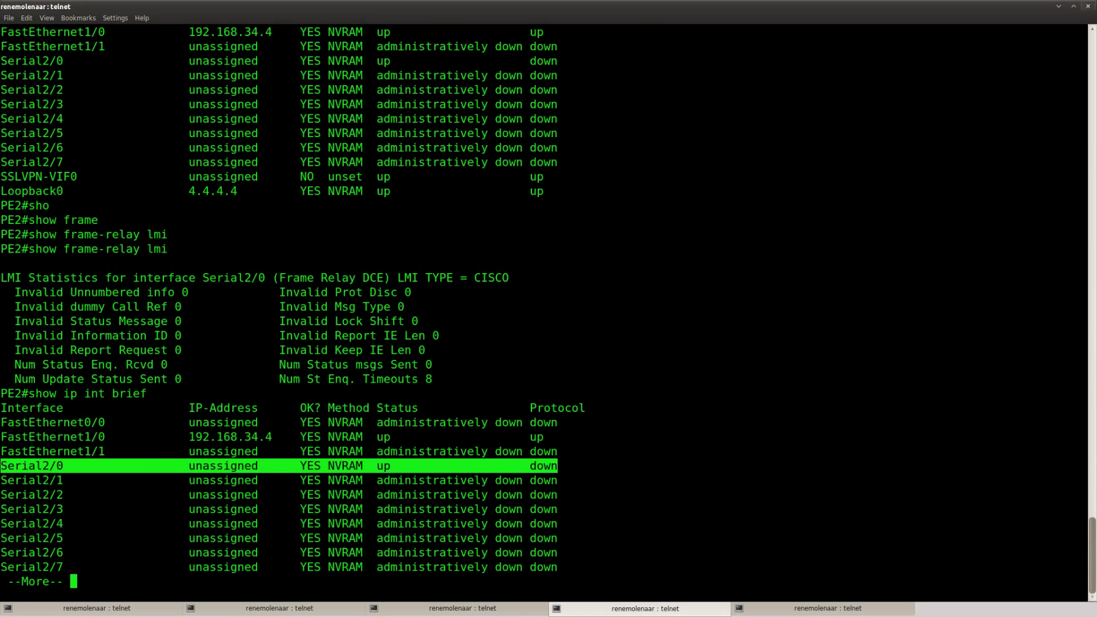
left_click(393, 466)
double_click(384, 466)
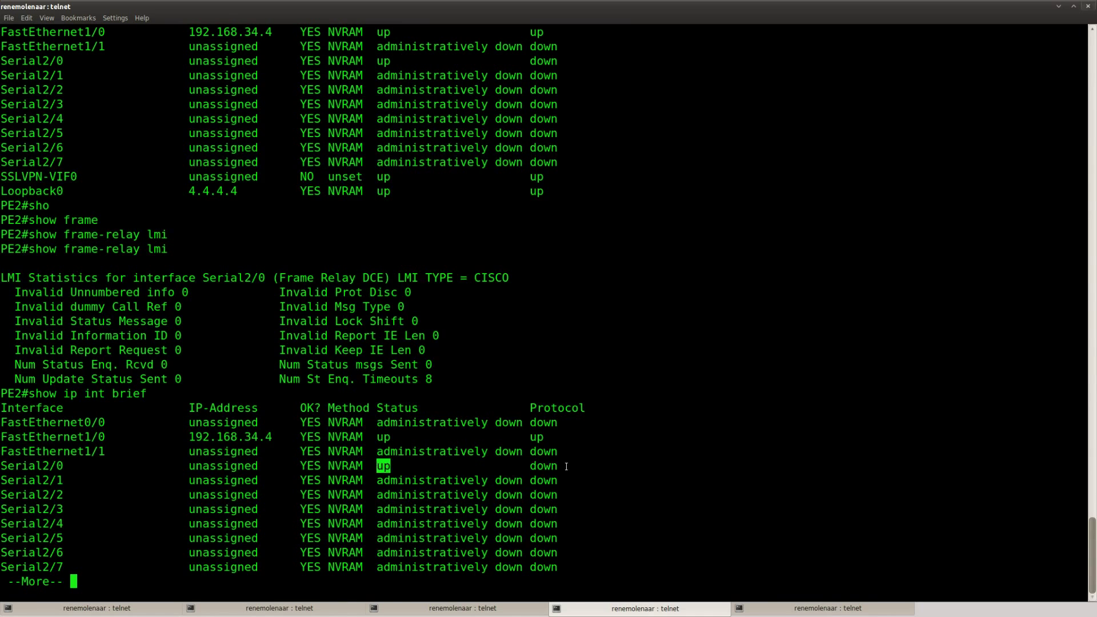
double_click(538, 466)
left_click(537, 513)
Page through Warehouse's running configuration and find Serial1/0 shut down.
key("alt+Tab")
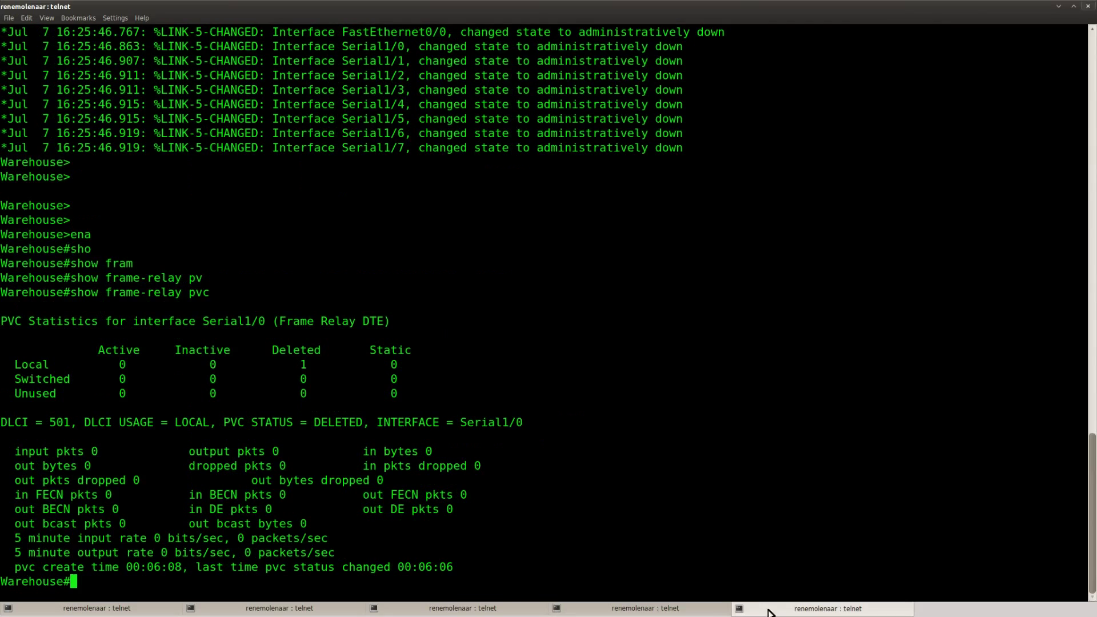
type("show run")
key("Return")
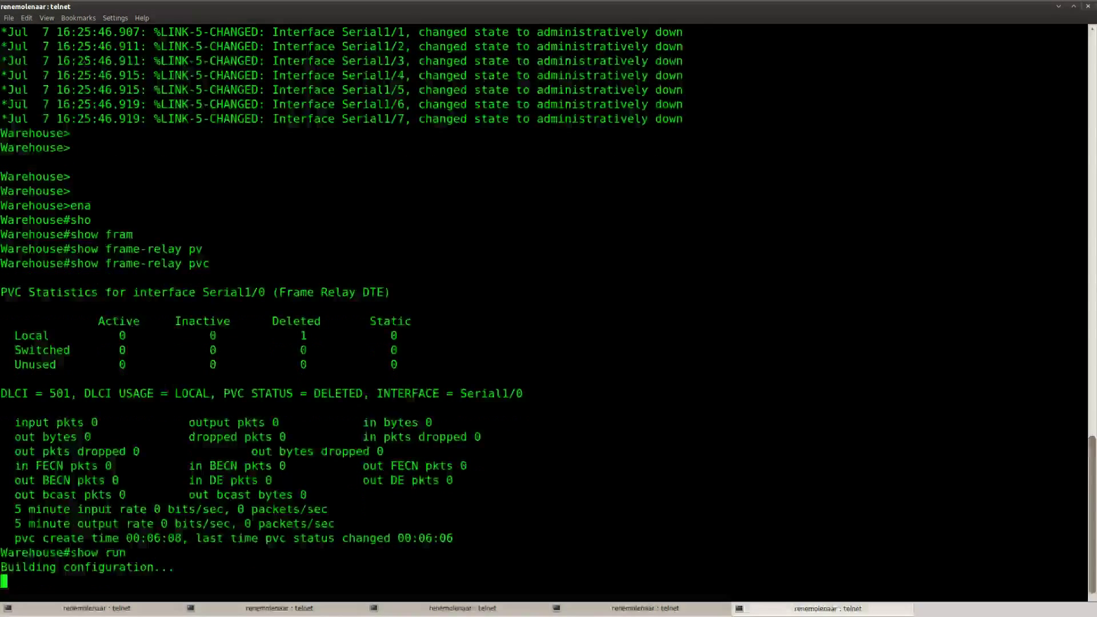
key("space")
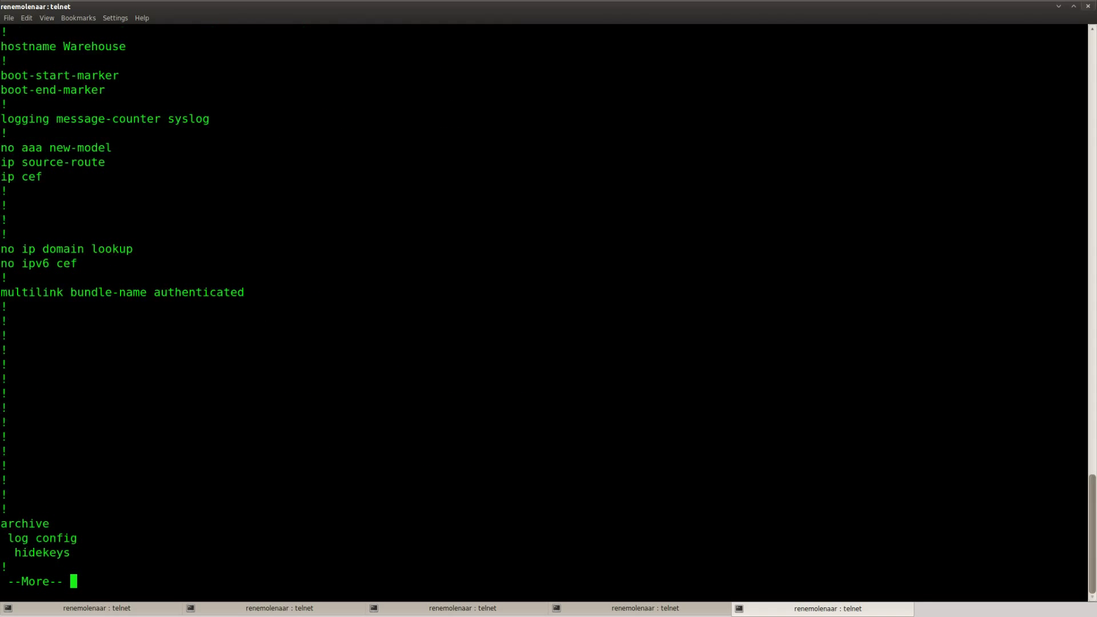
key("space")
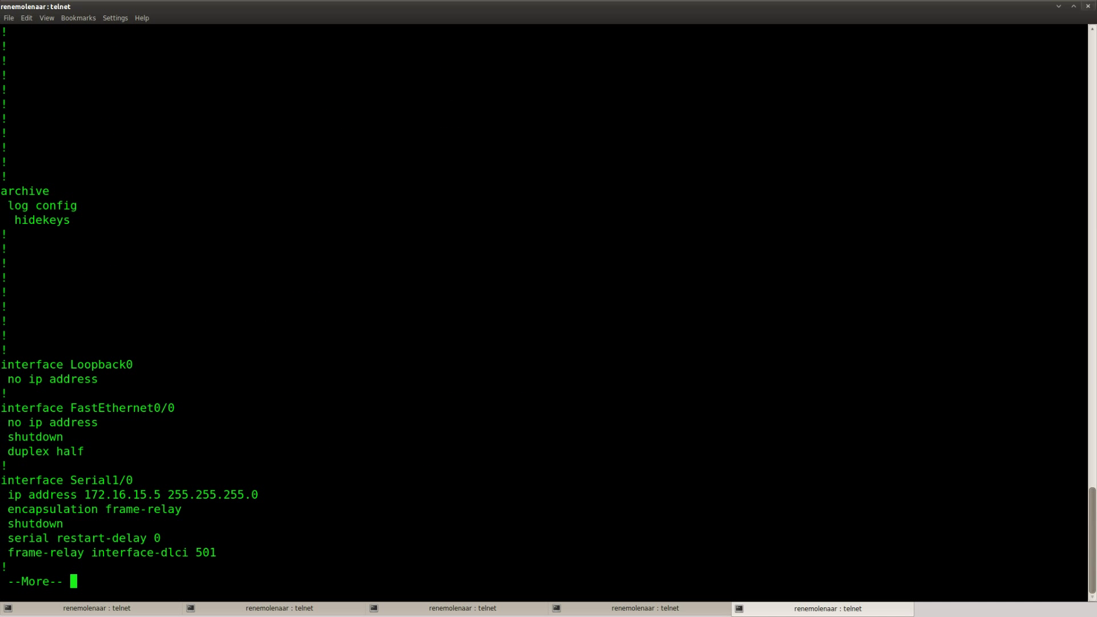
key("Return")
key("Return")
key("Return")
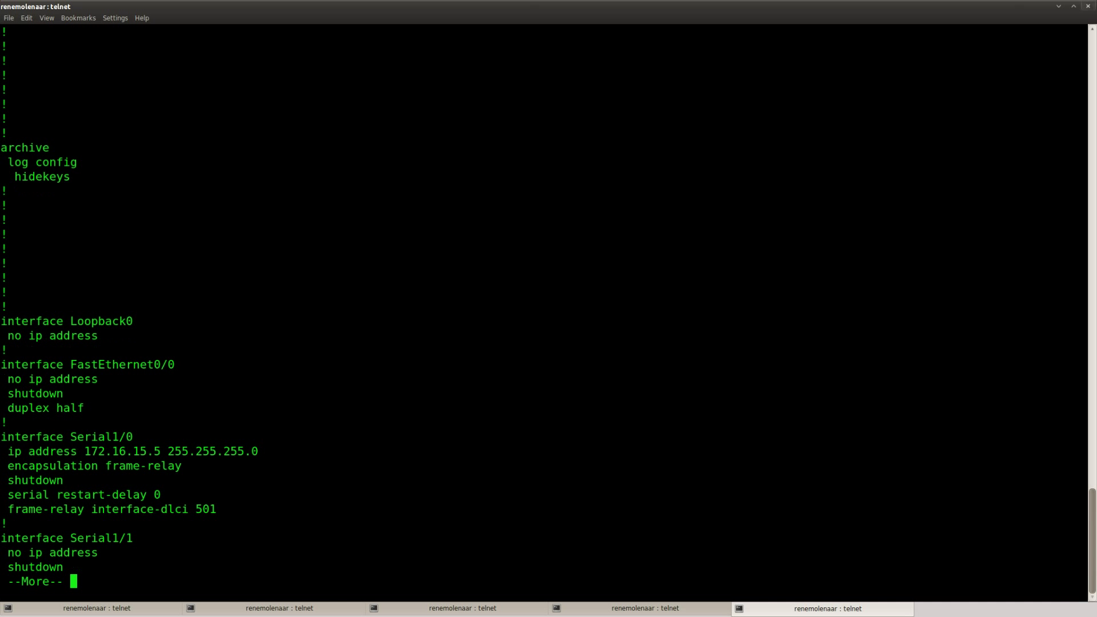
double_click(39, 480)
left_click(38, 480)
Issue no shut on Warehouse's Serial1/0 in configuration mode.
type("qconf t")
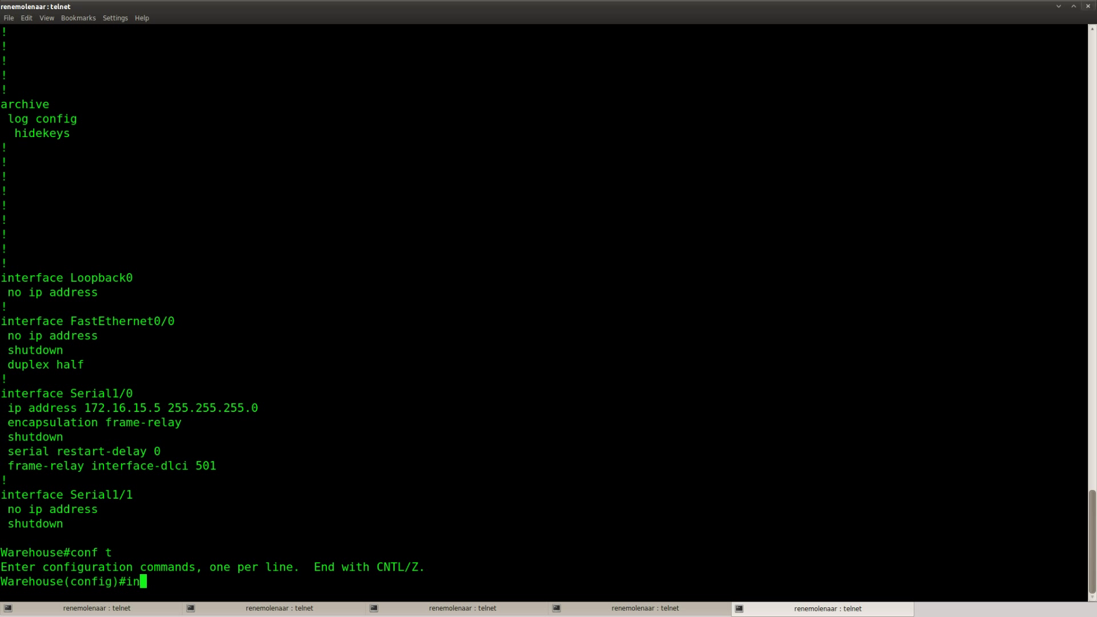
type("t s1/0")
key("Return")
type("no shut")
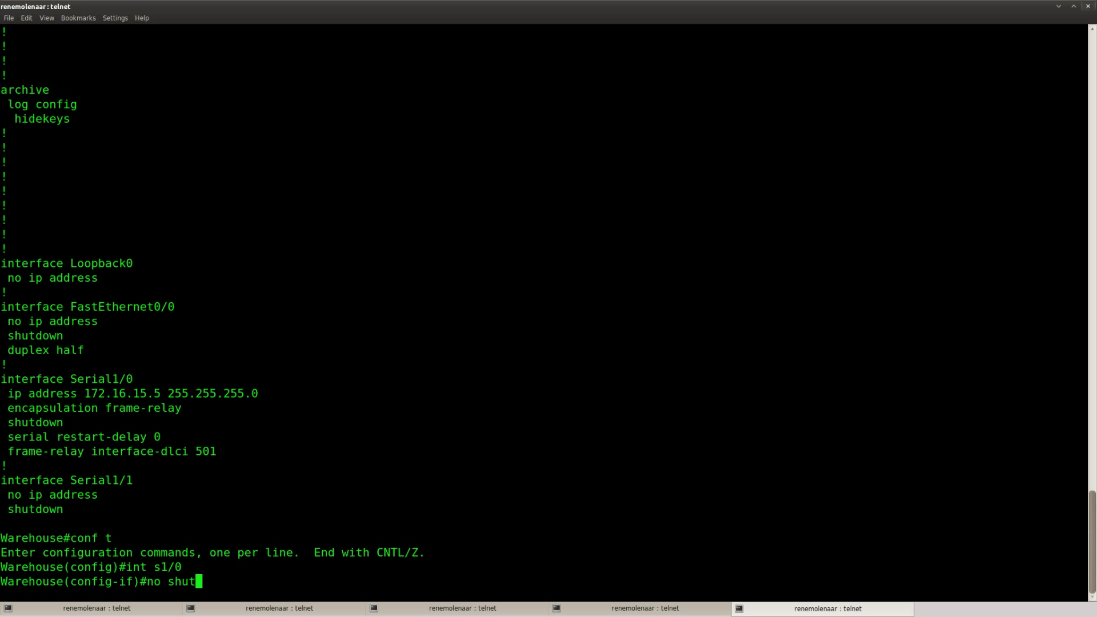
key("Return")
left_click(83, 610)
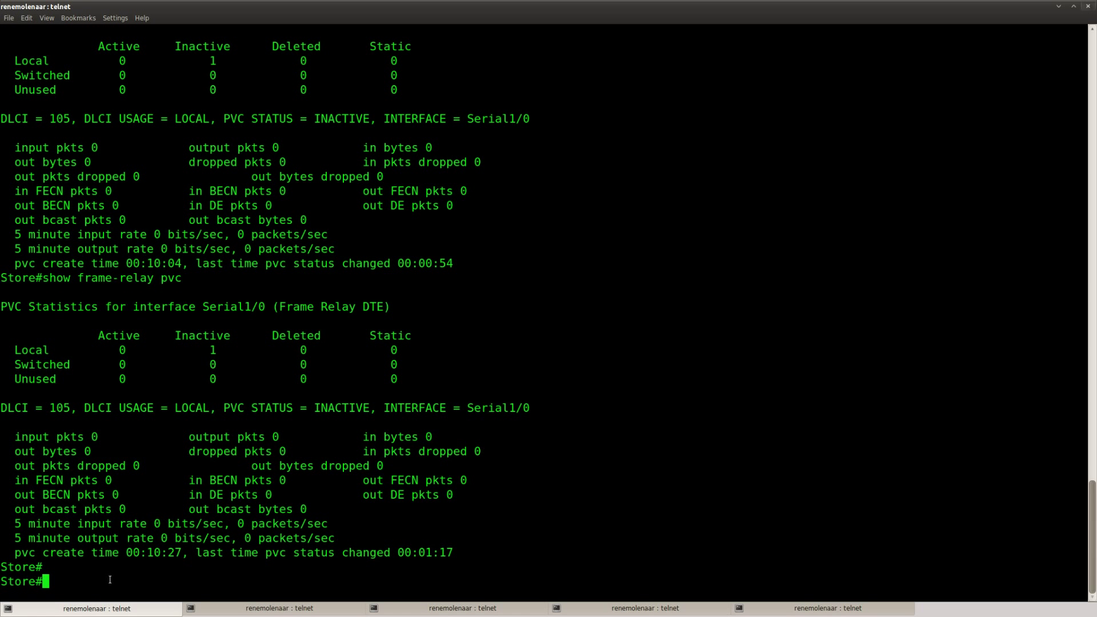
Display Store's running configuration and mark its Serial1/0 interface block.
type("show run")
key("Return")
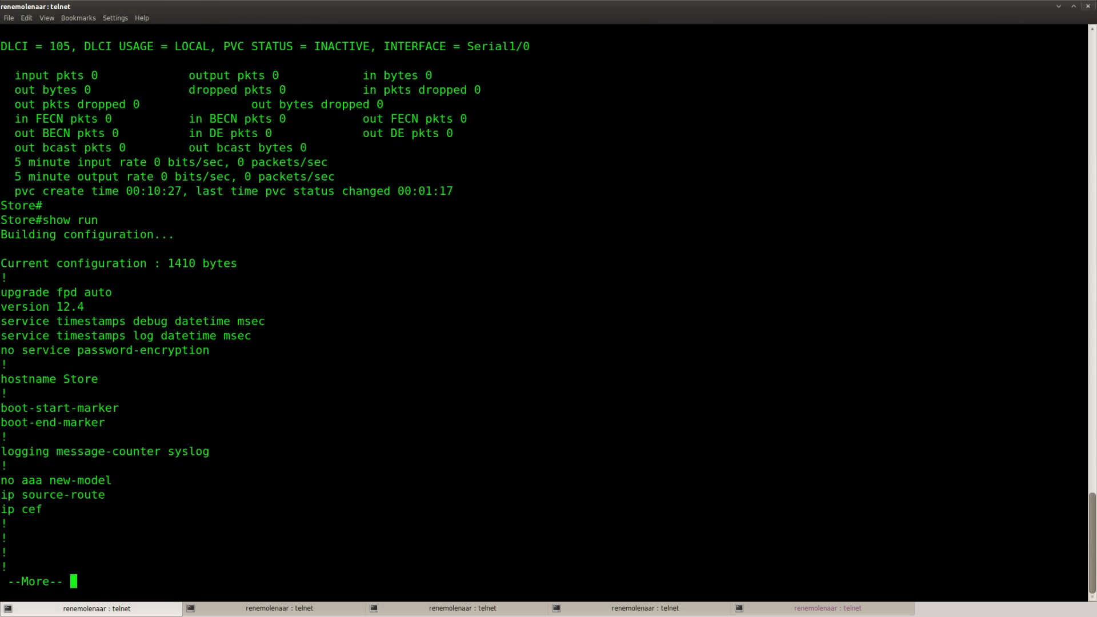
key("space")
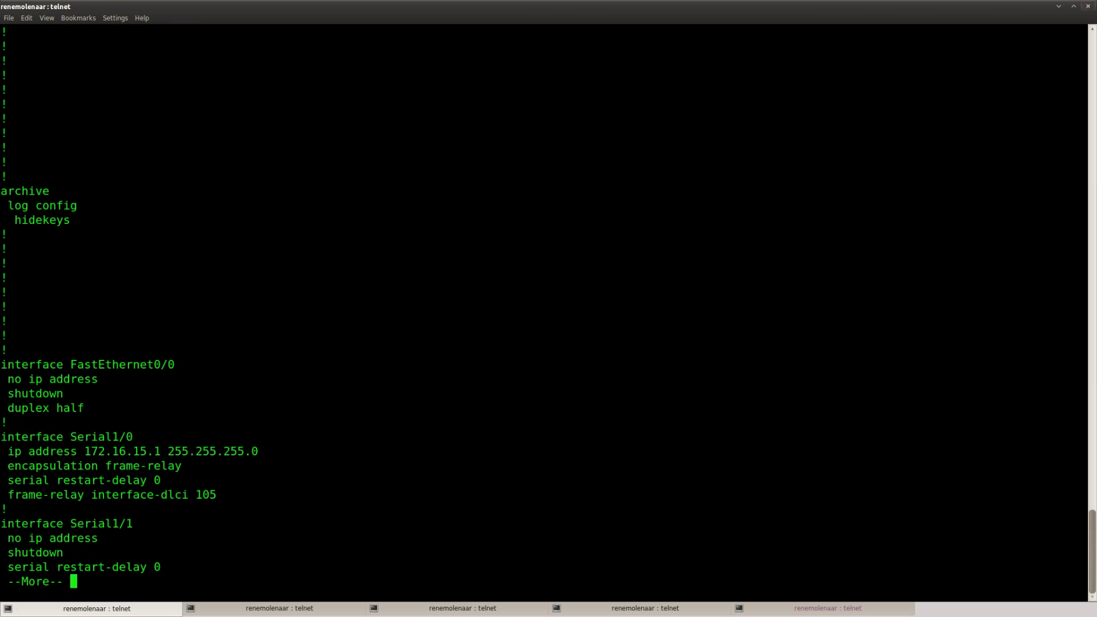
left_click_drag(224, 497, 6, 436)
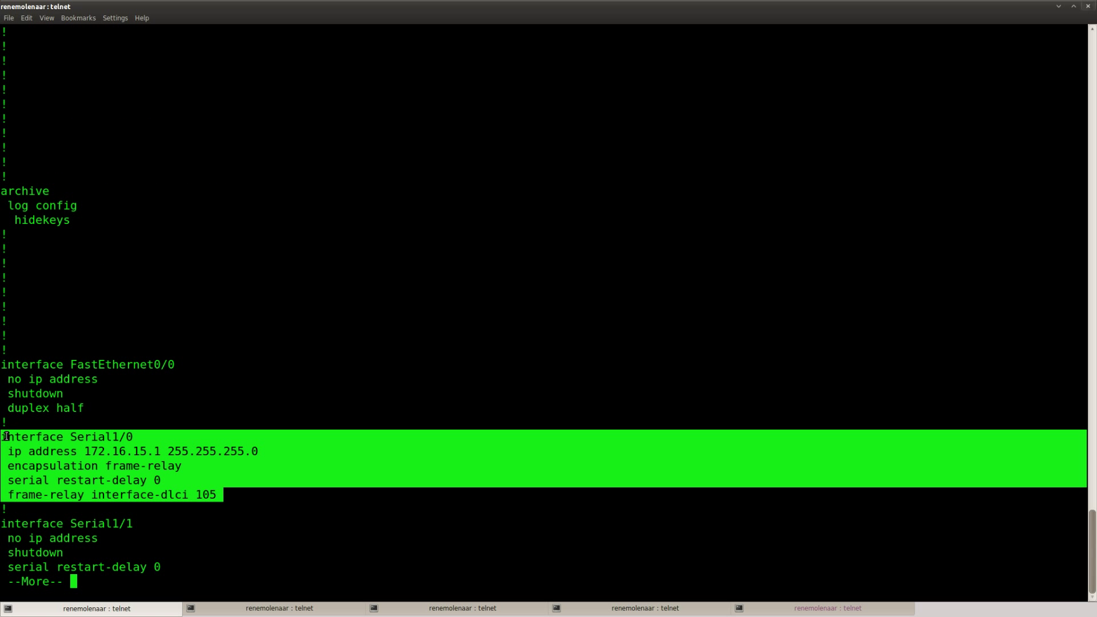
left_click(6, 436)
Rerun the interface summary on PE2 to confirm Serial2/0 is now up/up.
left_click(644, 609)
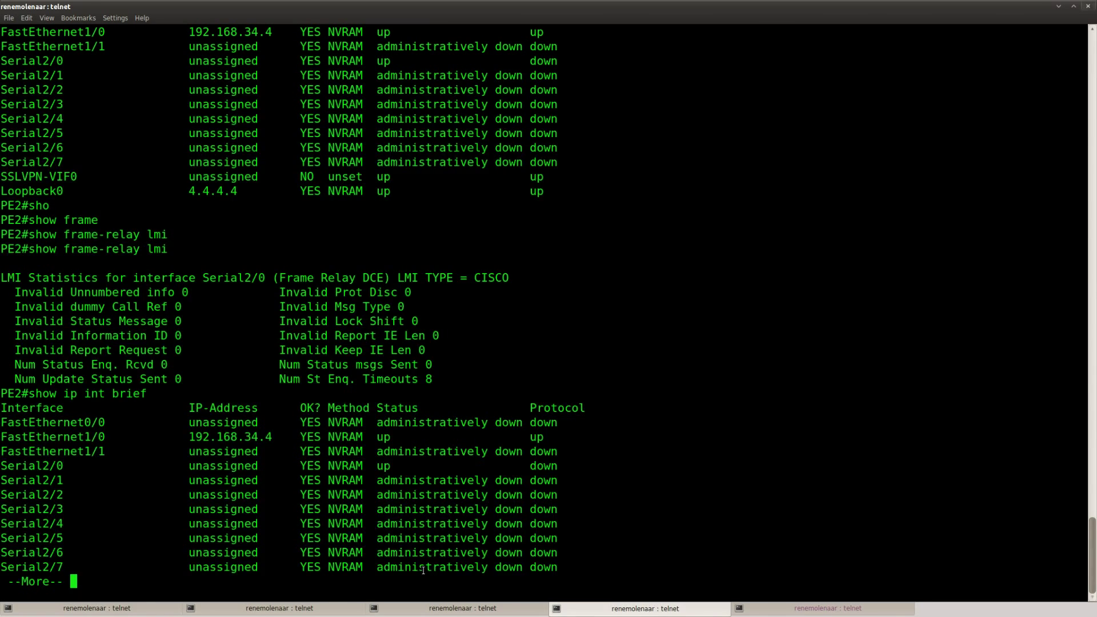
key("space")
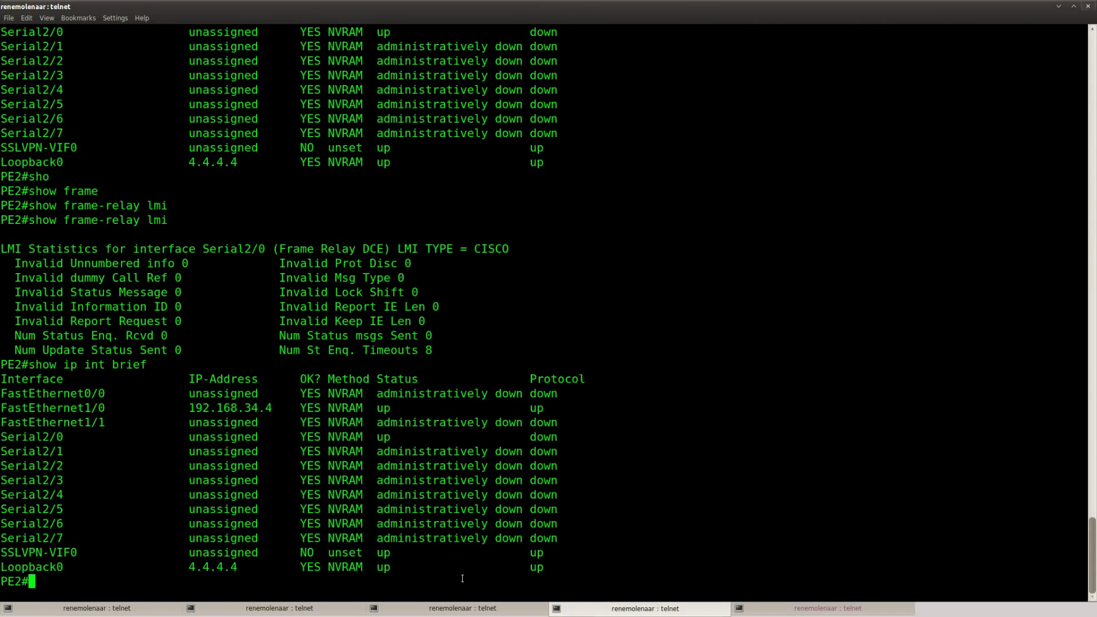
key("Up")
key("Return")
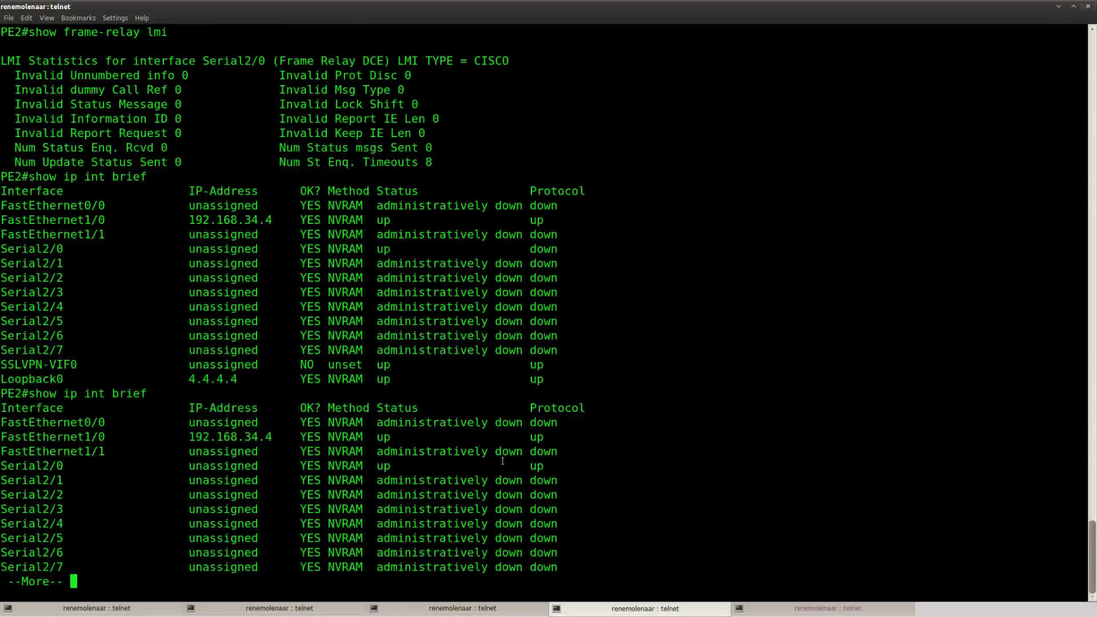
left_click_drag(543, 437, 1, 437)
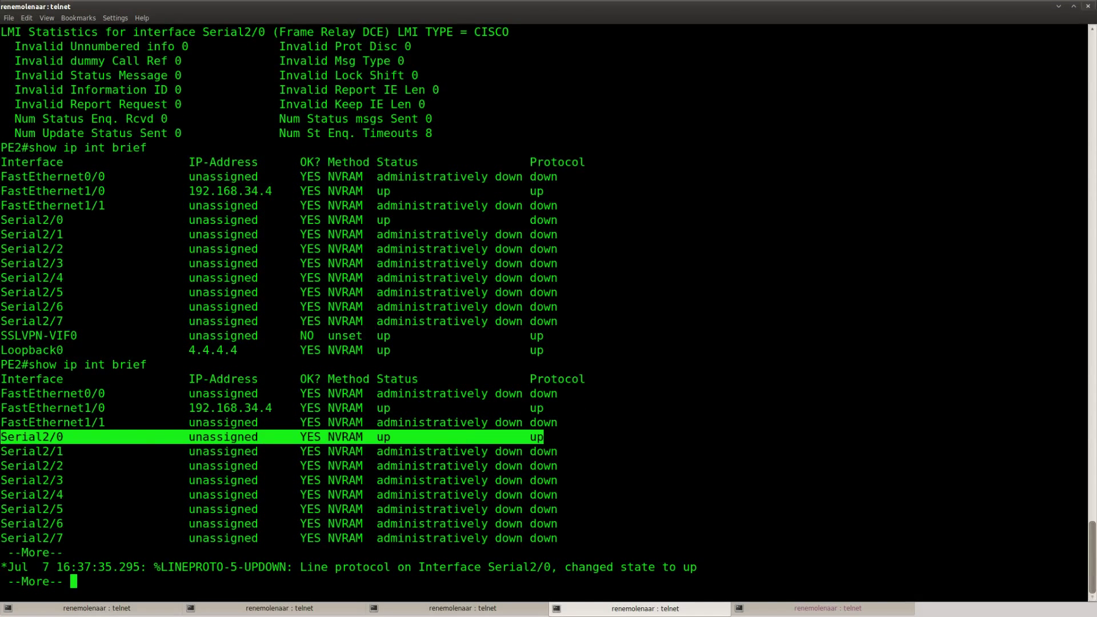
left_click(303, 510)
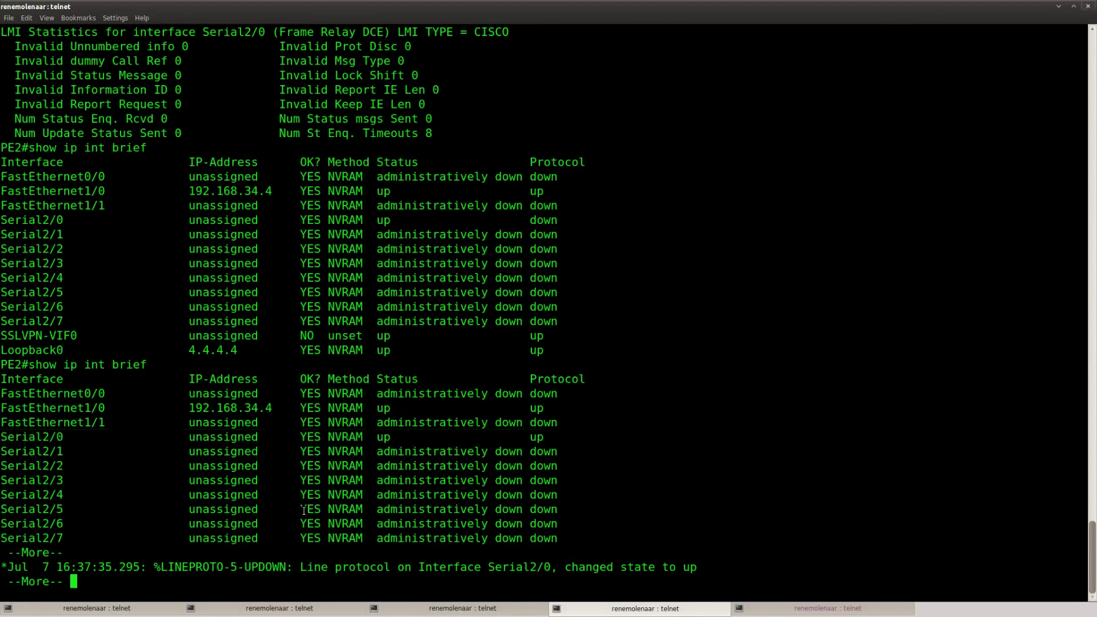
Rerun show frame-relay lmi on PE2 to confirm non-zero LMI status counters.
type("qshow frame")
key("Up")
key("Up")
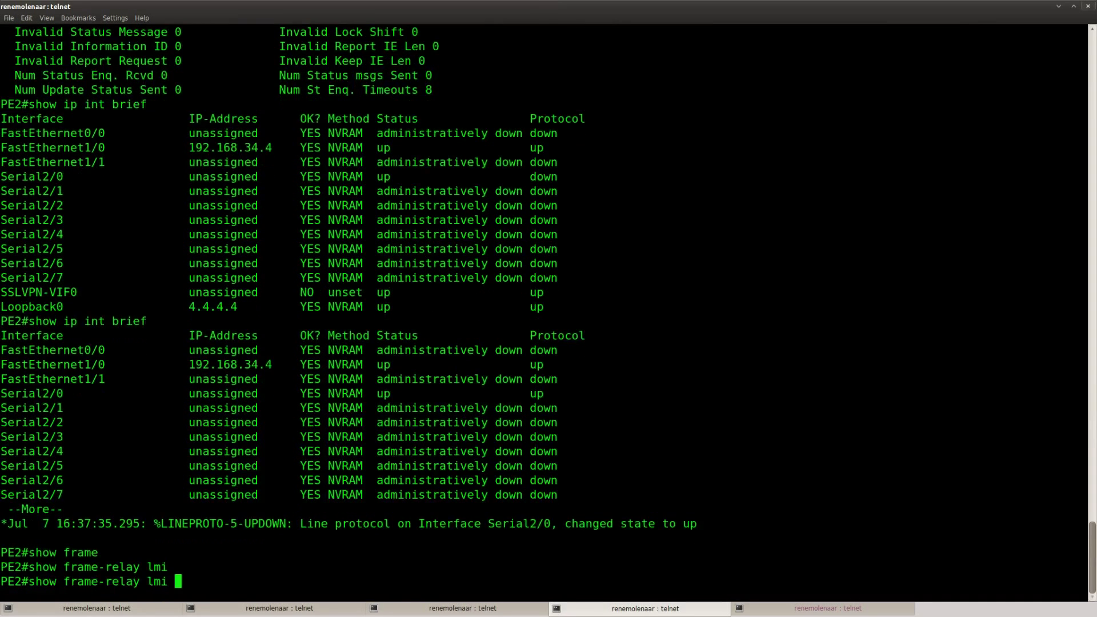
key("Return")
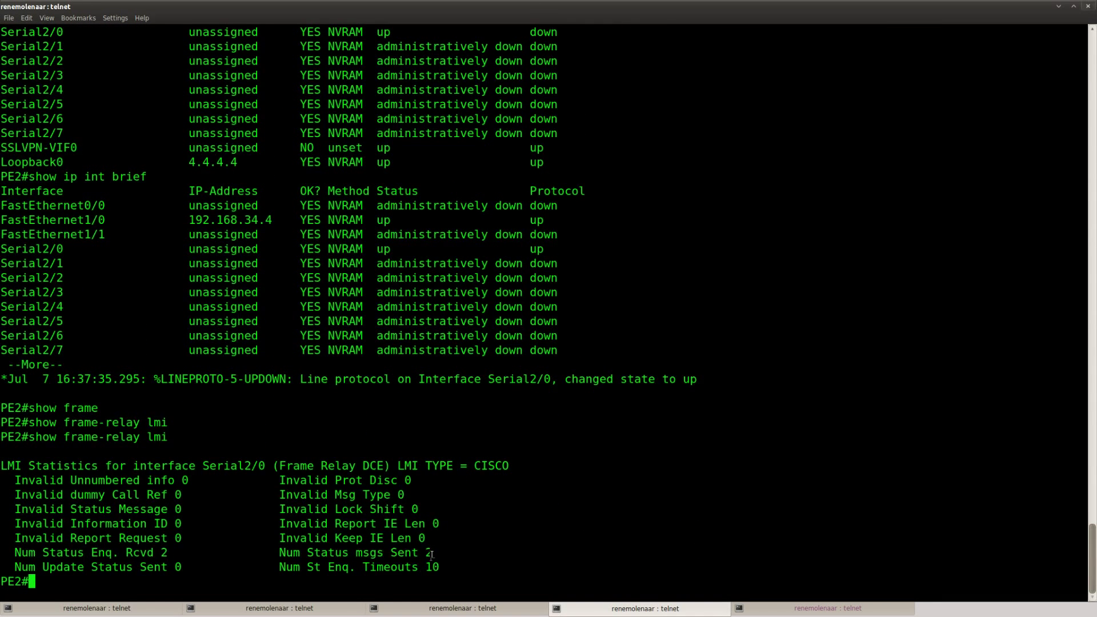
left_click_drag(433, 553, 17, 555)
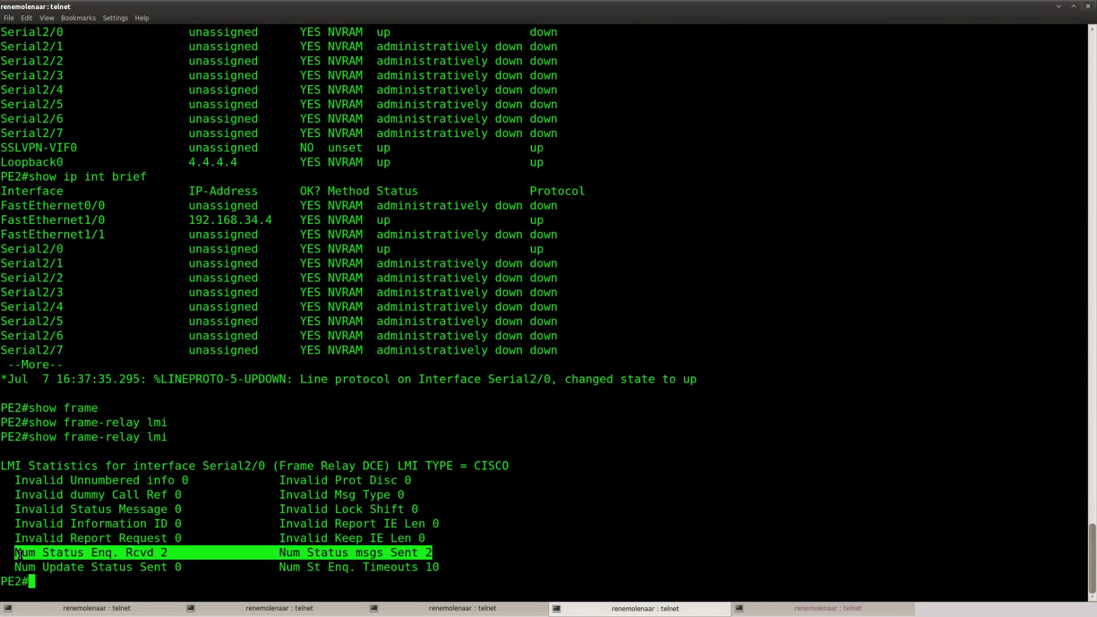
left_click(89, 611)
key("space")
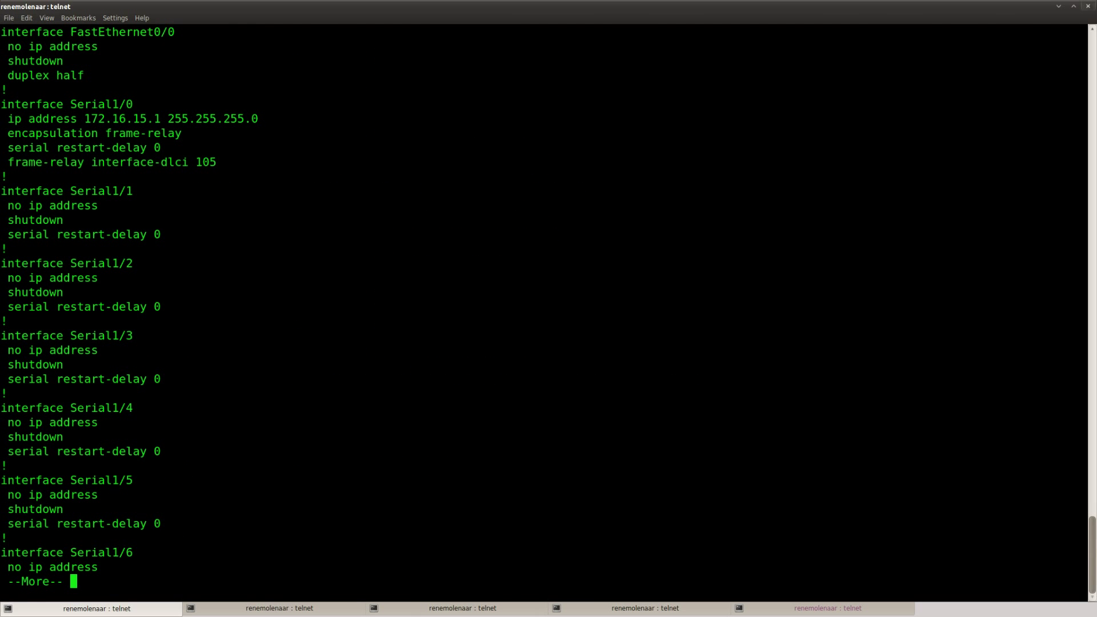
Run show frame-relay pvc on Store, confirm DLCI 105 is ACTIVE, and copy the command.
type("show frame-relay pvc")
key("Return")
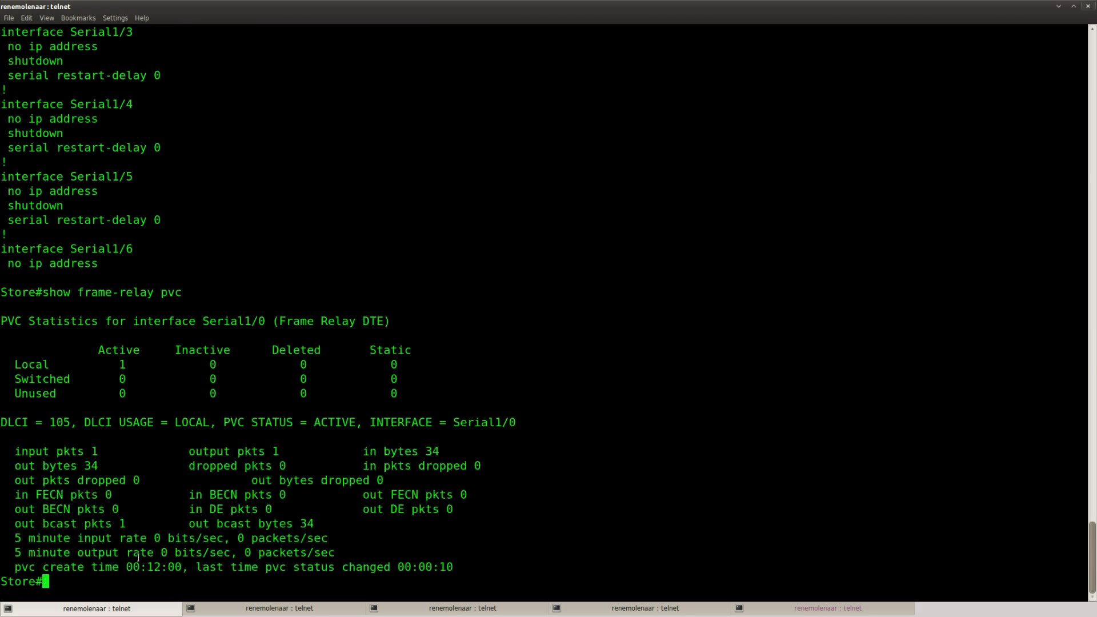
key("Up")
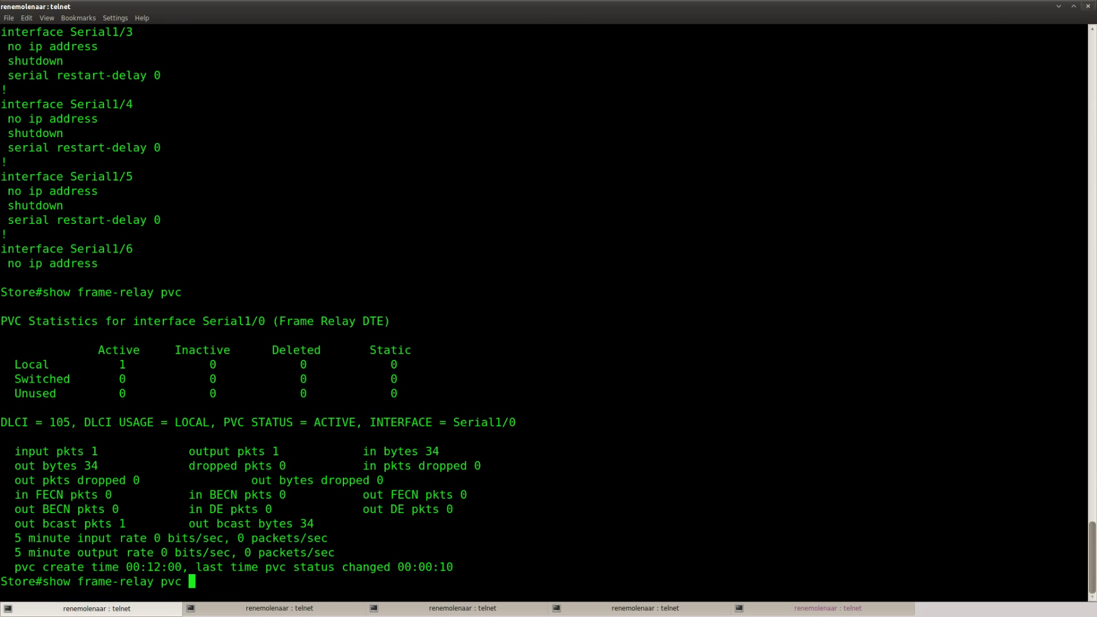
left_click_drag(182, 581, 29, 581)
left_click(229, 495)
left_click_drag(514, 422, 1, 426)
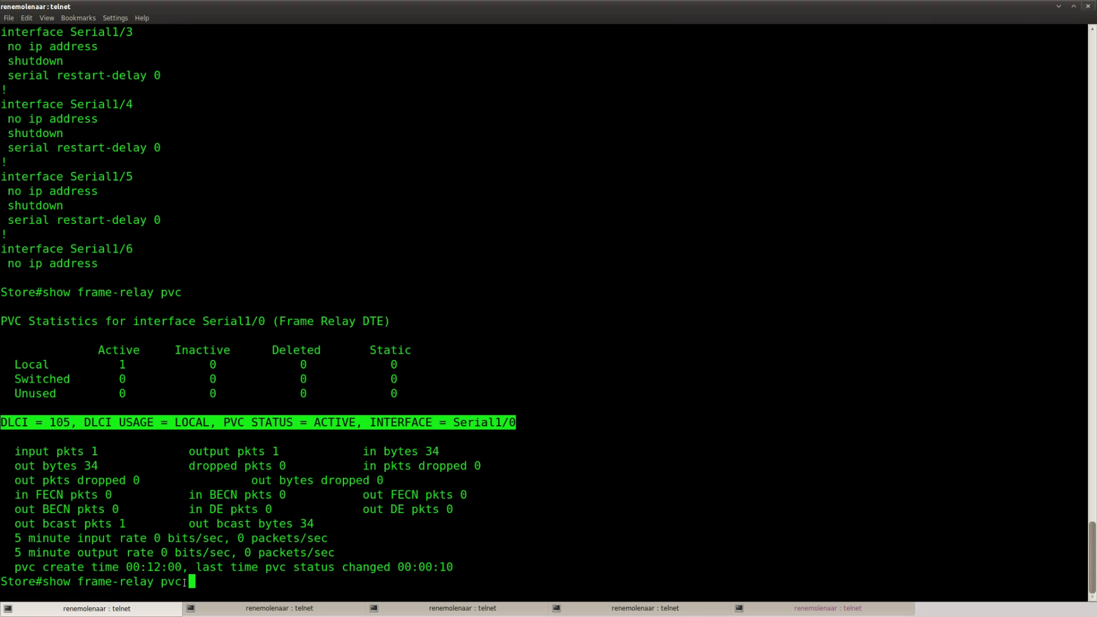
left_click_drag(182, 582, 44, 583)
right_click(46, 584)
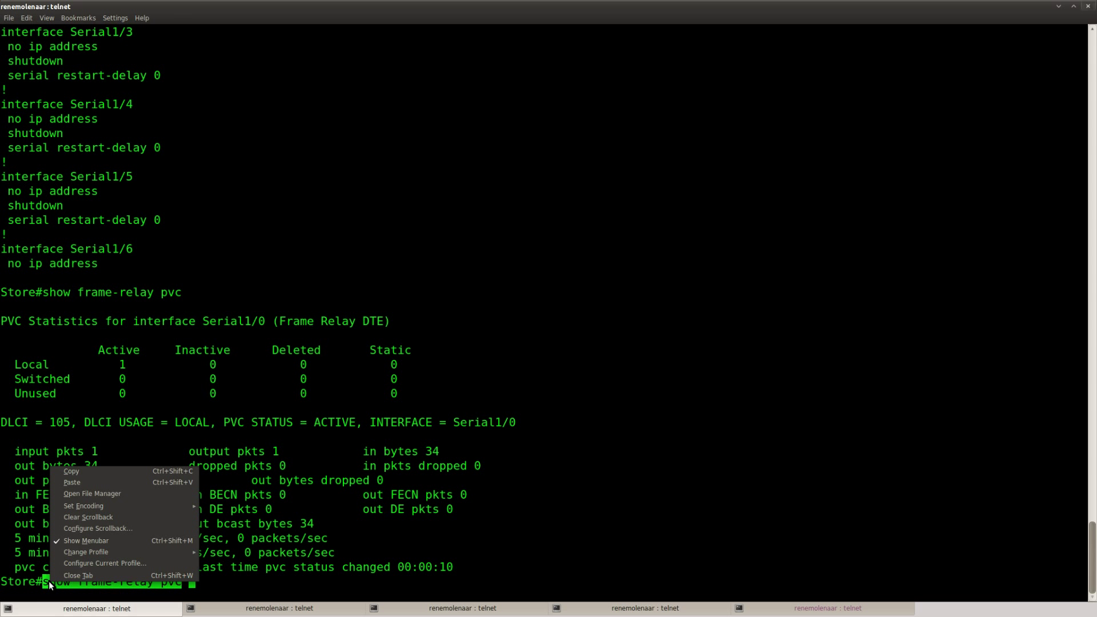
left_click(86, 470)
Leave config mode on Warehouse, paste show frame-relay pvc, and confirm DLCI 501 is ACTIVE.
left_click(828, 609)
key("Return")
key("Return")
key("Return")
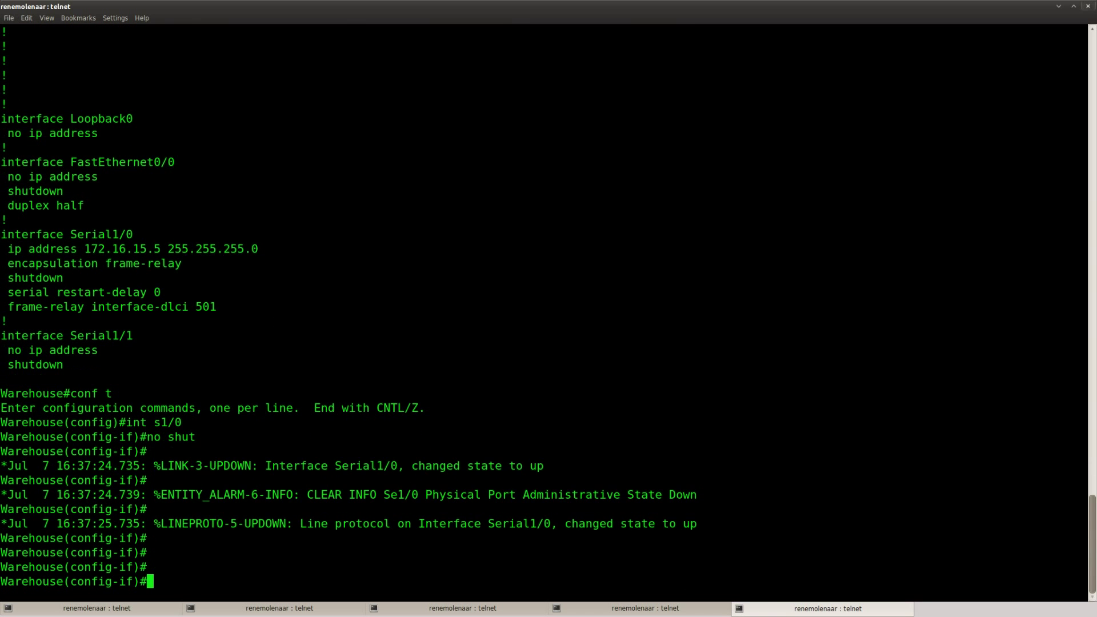
key("ctrl+z")
key("ctrl+shift+v")
key("Return")
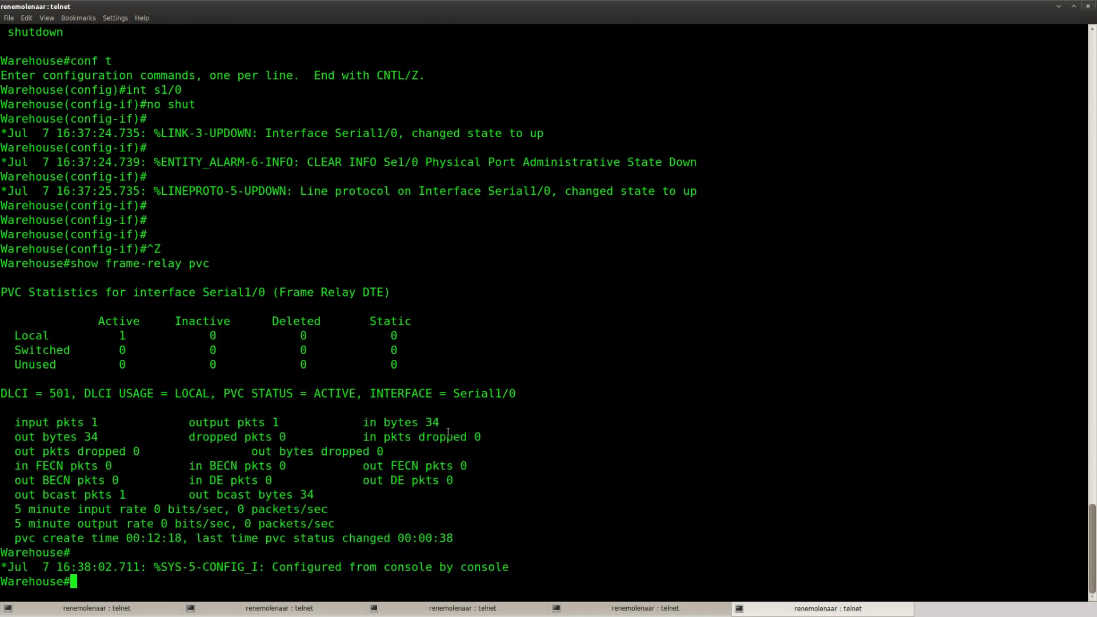
left_click_drag(516, 395, 4, 394)
left_click(191, 479)
On Warehouse run show ip int brief and ping 172.16.15.1 twice.
key("Return")
key("Return")
type("s")
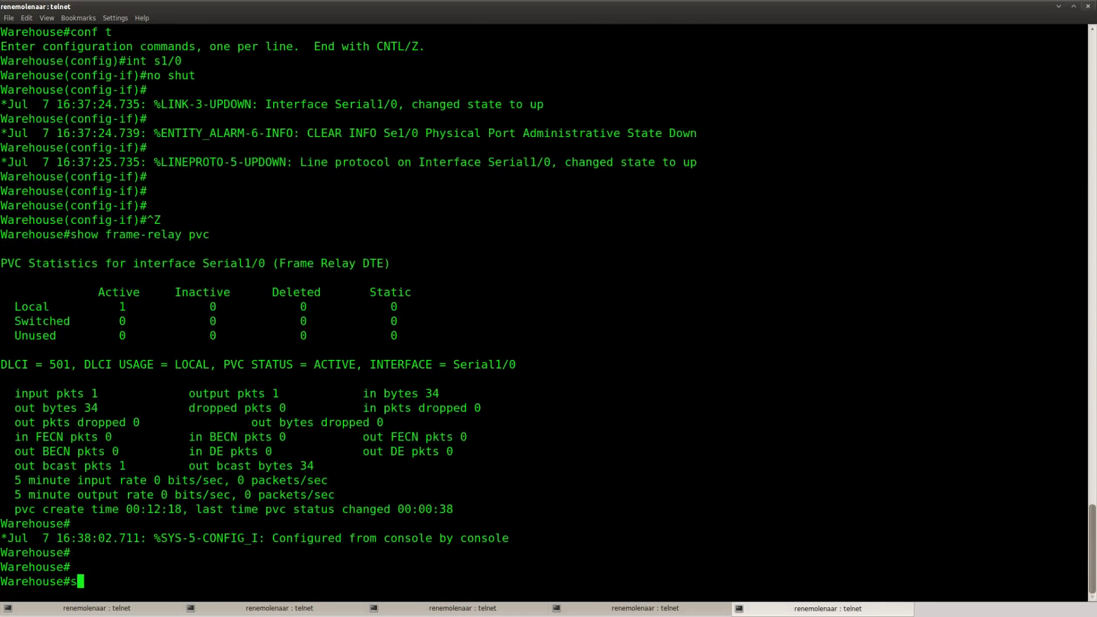
type("how ip int brief")
key("Return")
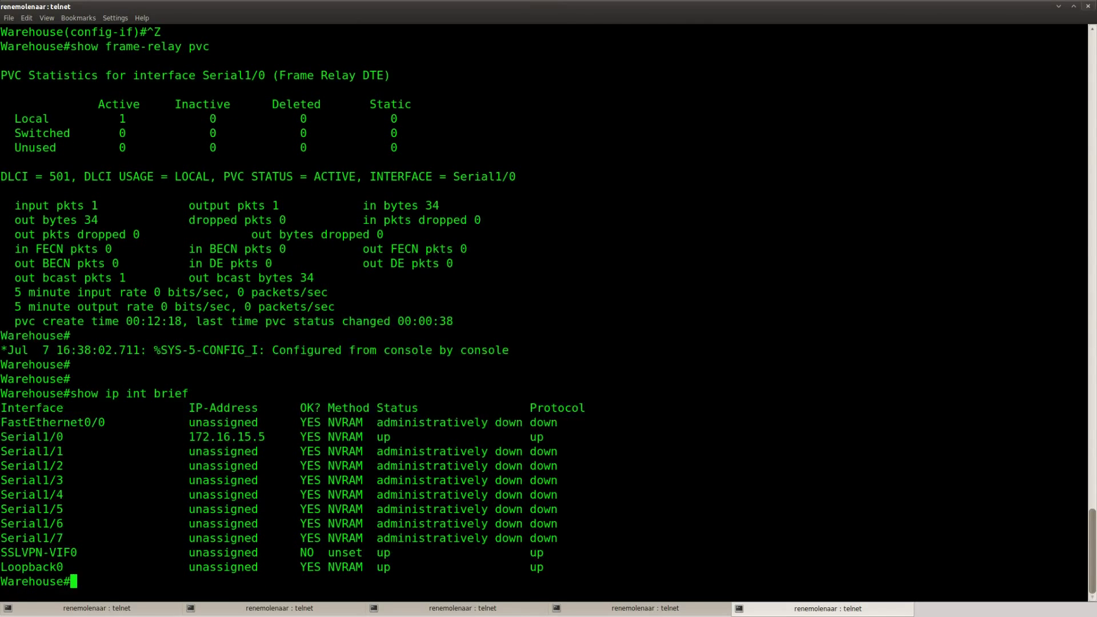
type("ping 172.16.15.1")
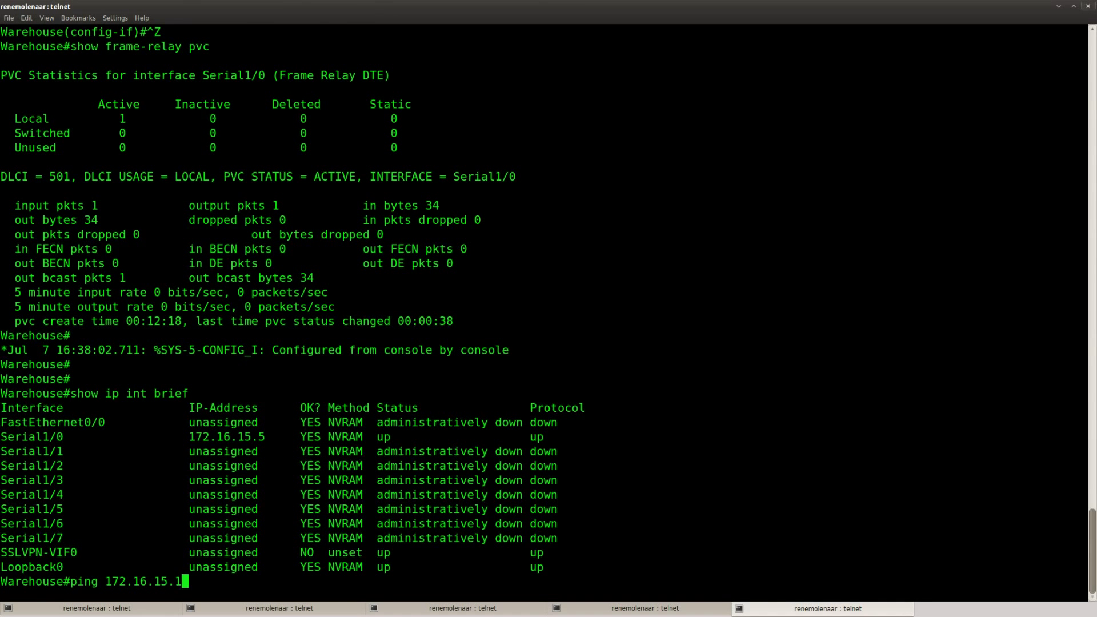
key("Return")
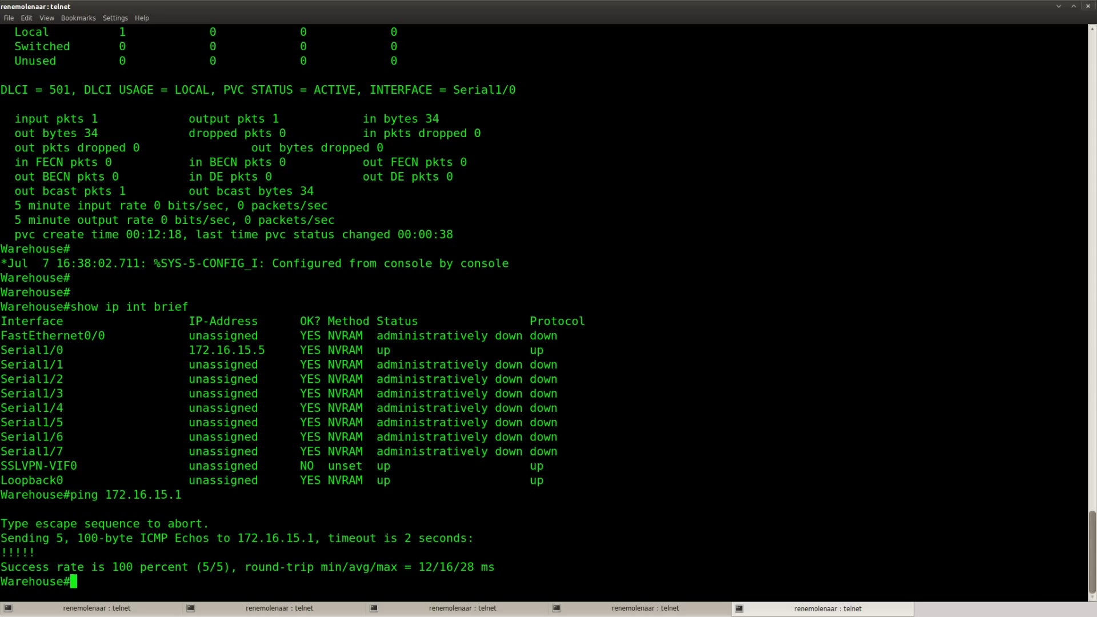
key("Return")
key("Return")
key("Up")
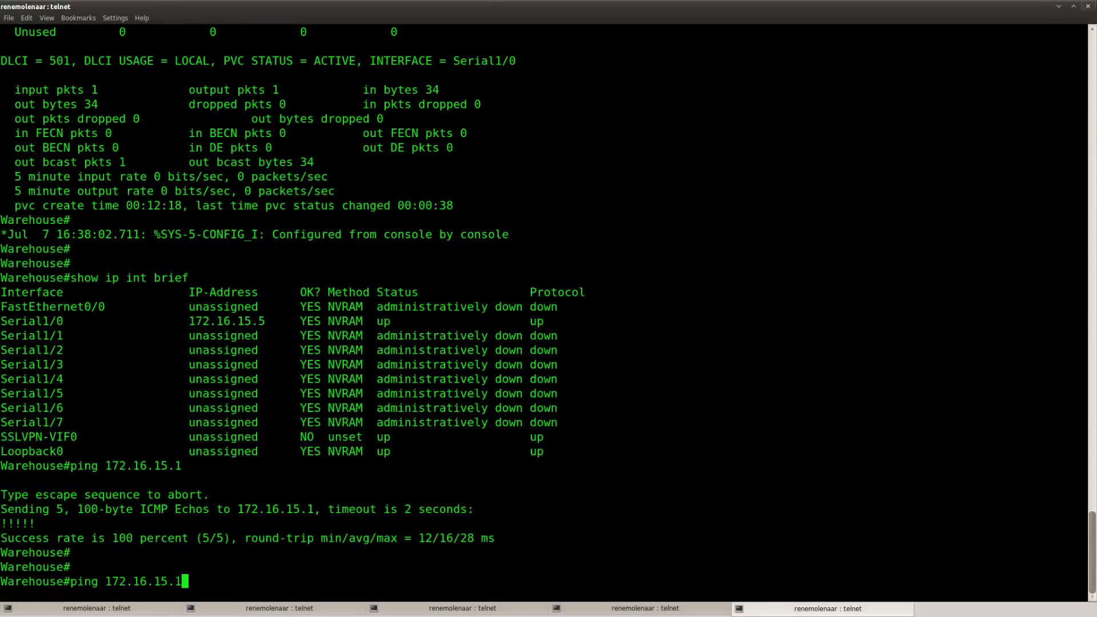
key("Return")
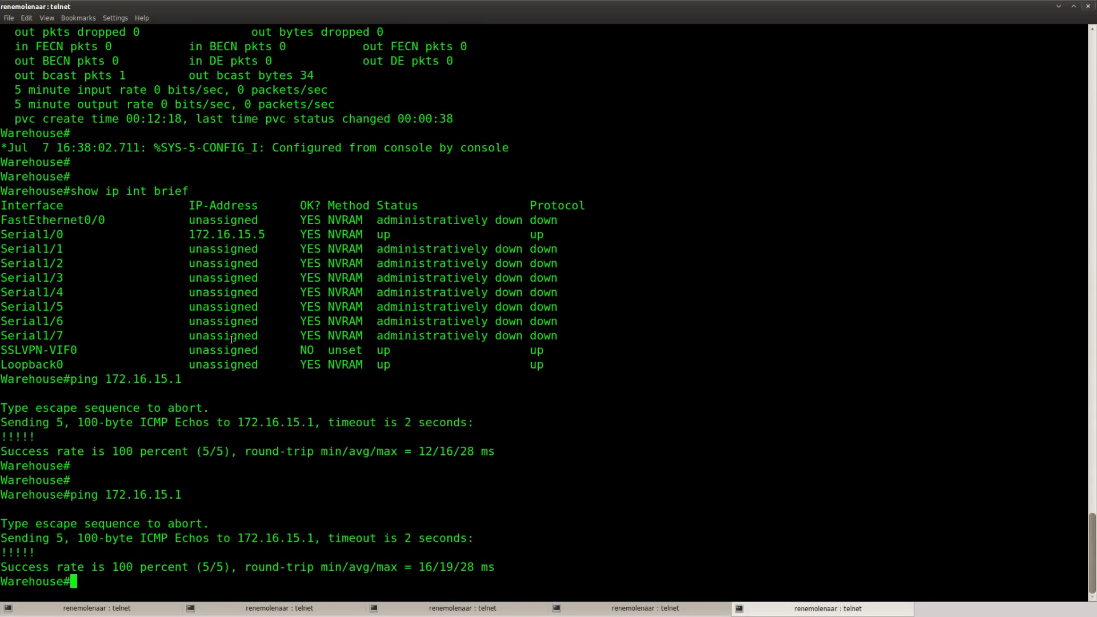
left_click(605, 611)
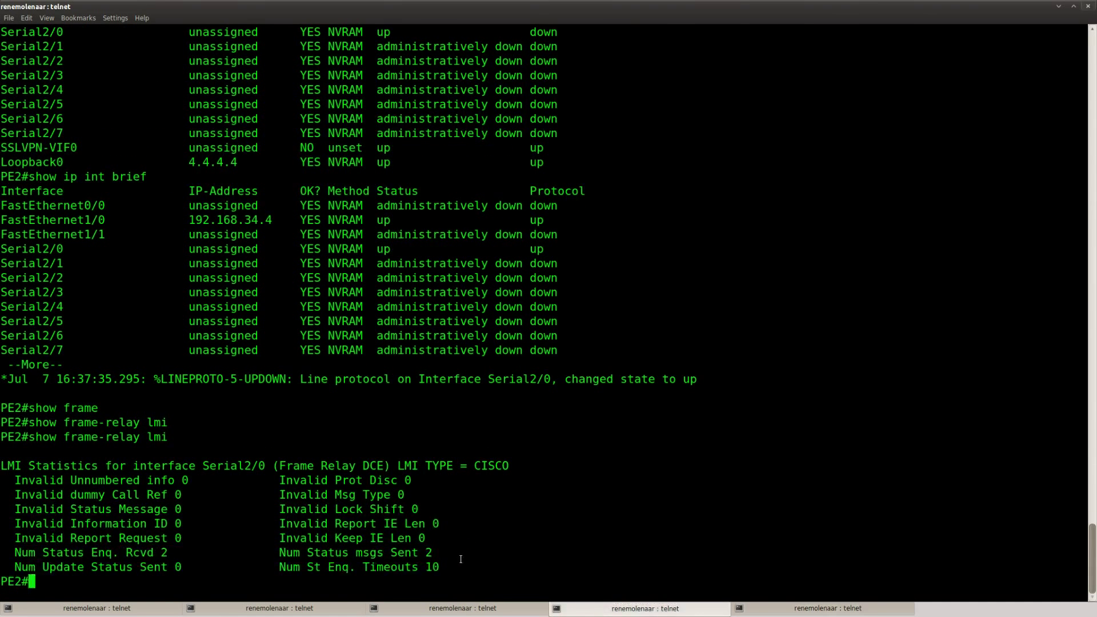
Run show mpls l2transport vc 15 detail on PE2, noting packet totals of 11.
type("show mpl")
key("Tab")
type("?")
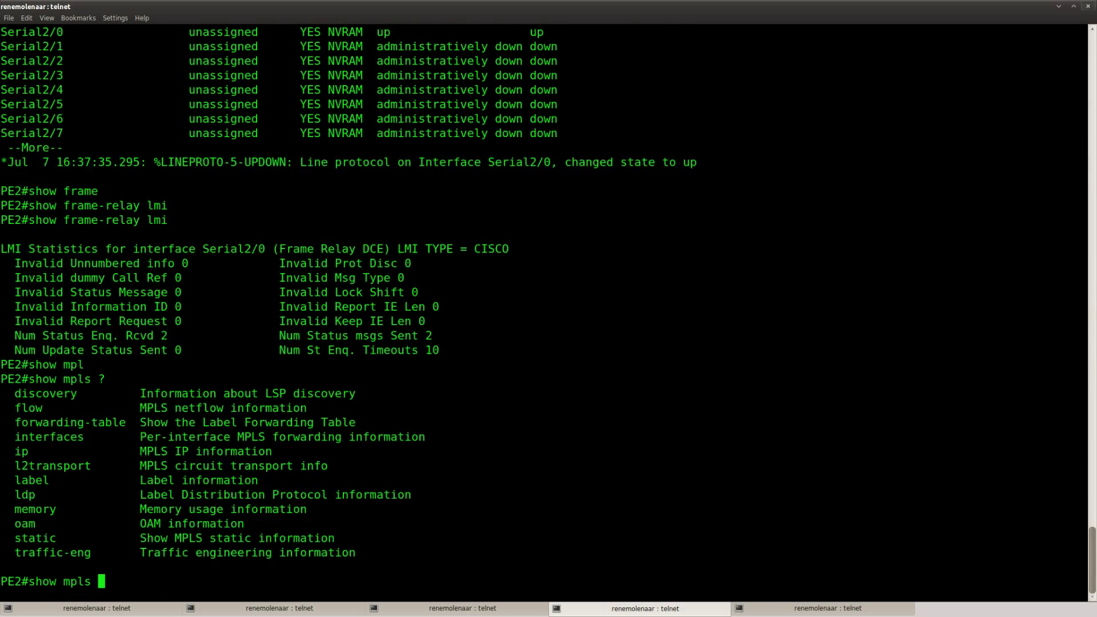
type("l2")
key("Tab")
type("?vc")
key("Tab")
type("?")
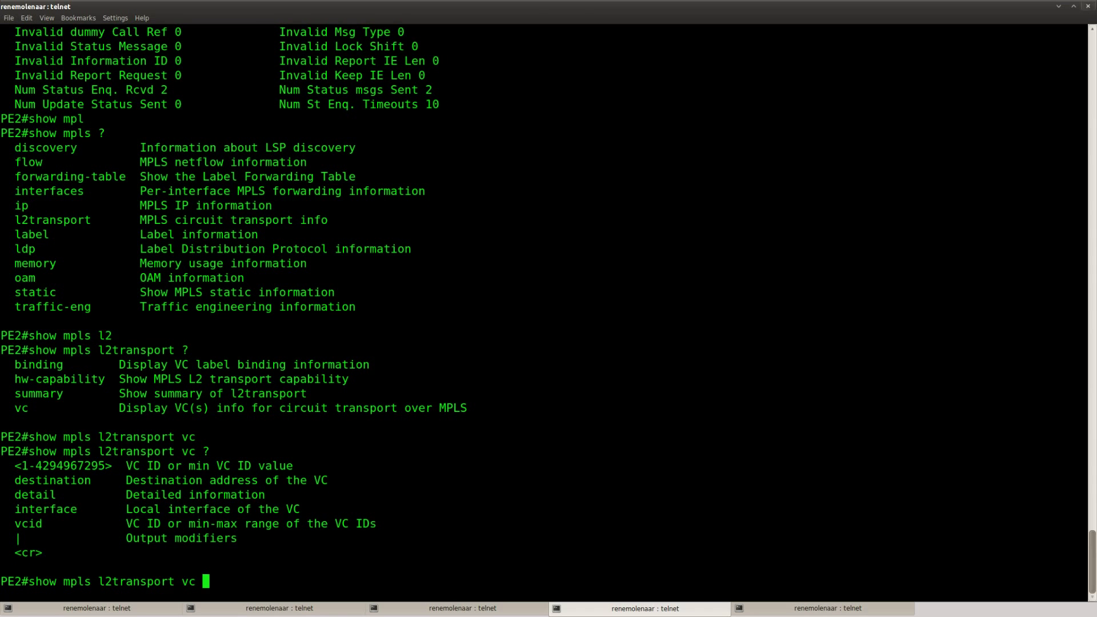
type("15 ?det")
key("Tab")
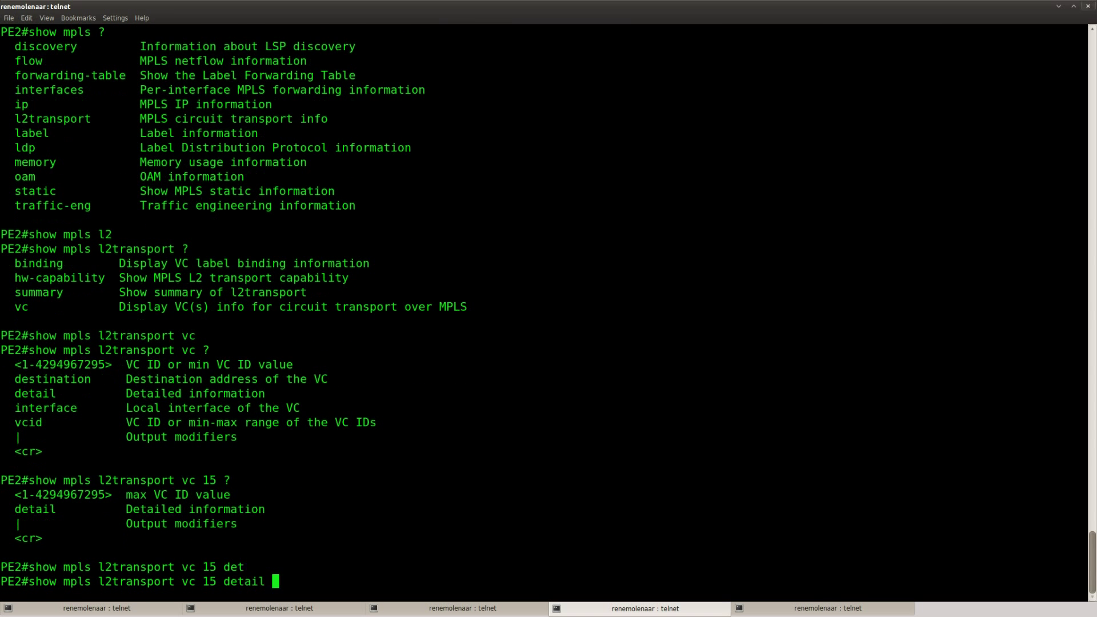
key("Return")
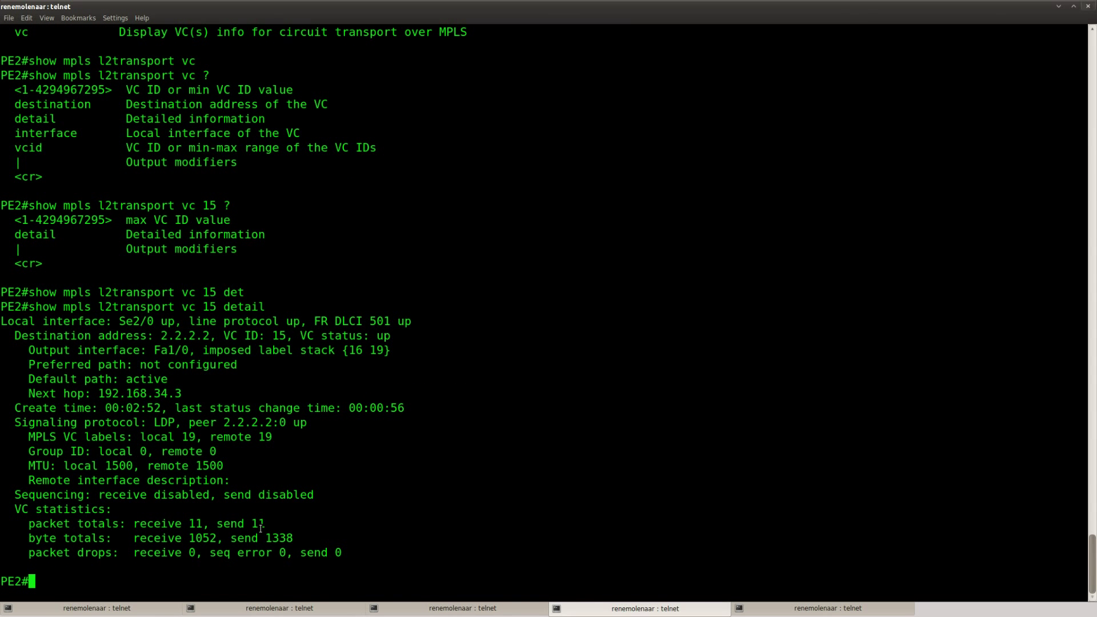
left_click_drag(266, 524, 30, 524)
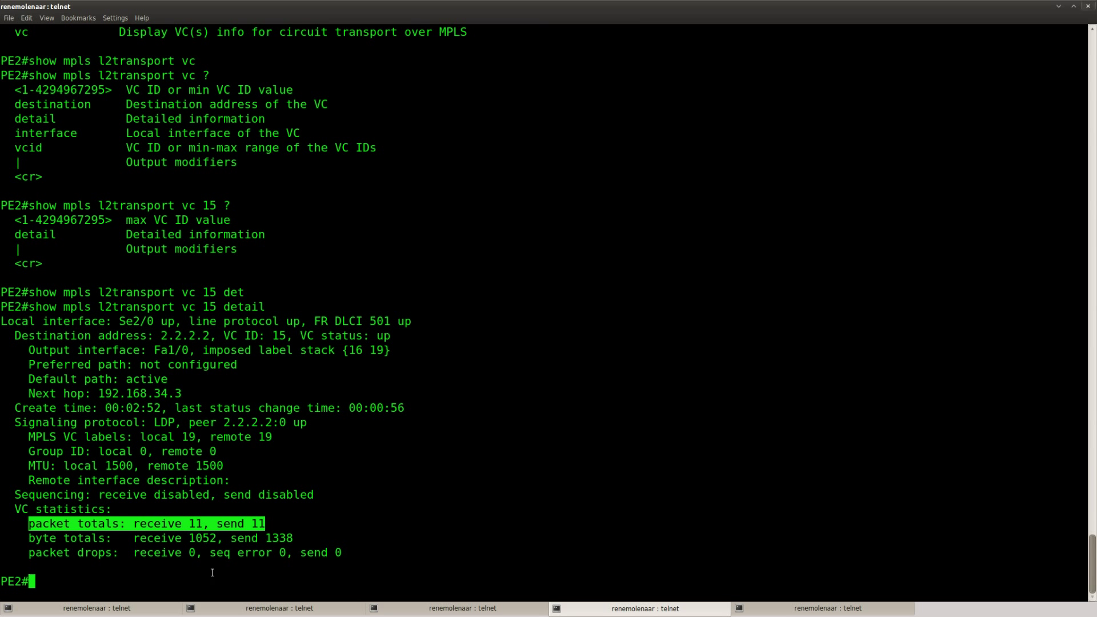
Ping 172.16.15.1 again from Warehouse, then rerun the VC 15 detail showing totals of 16.
left_click(797, 609)
key("Up")
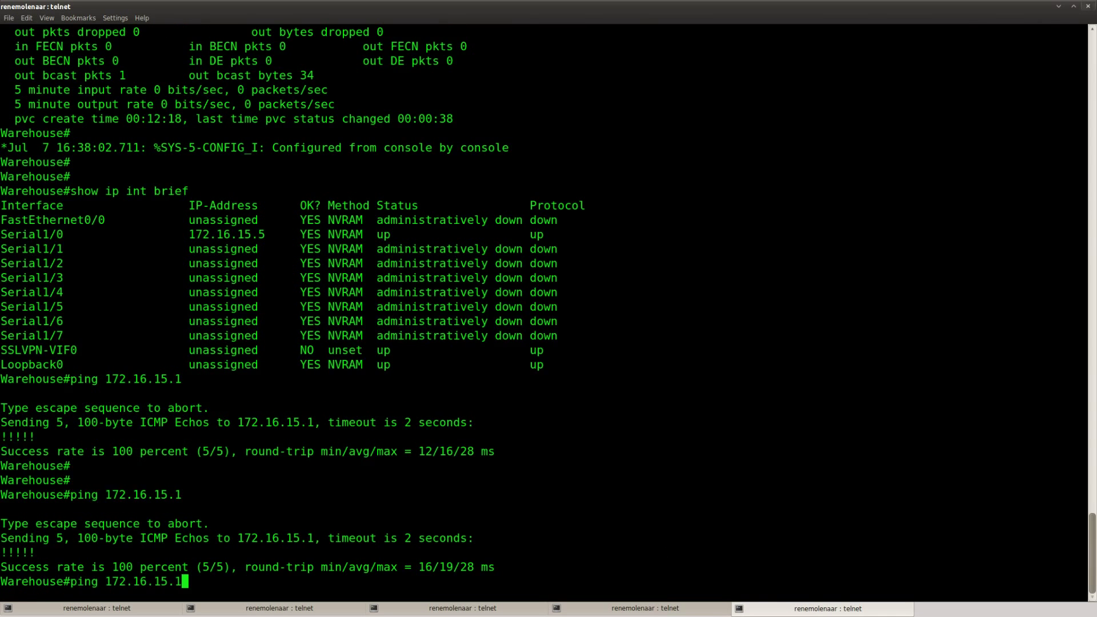
key("Return")
left_click(639, 610)
key("Up")
key("Return")
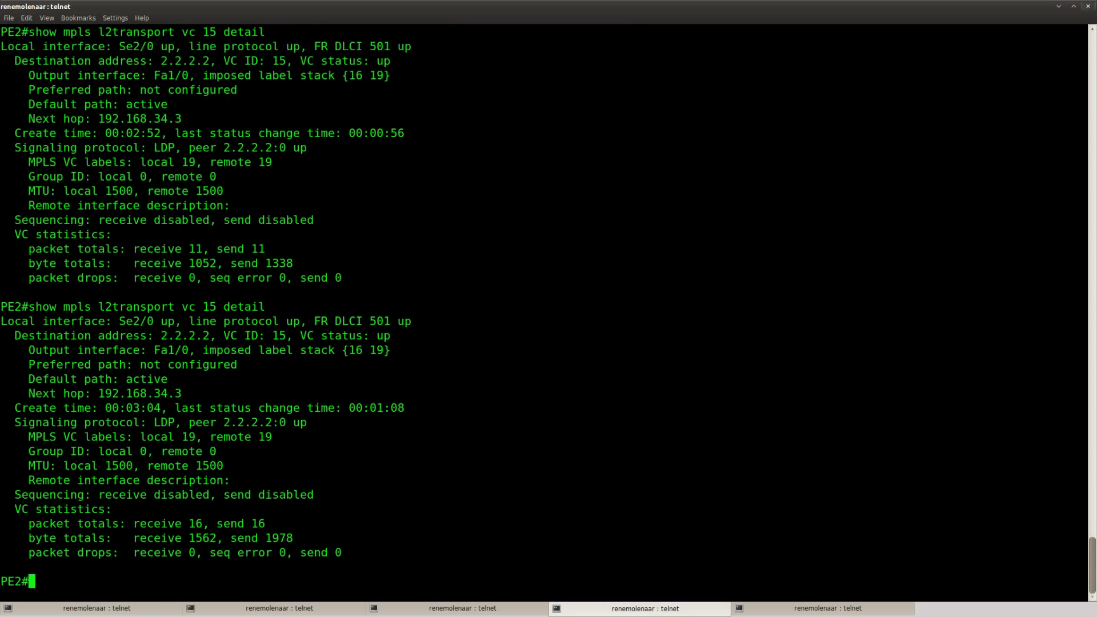
left_click_drag(267, 524, 27, 522)
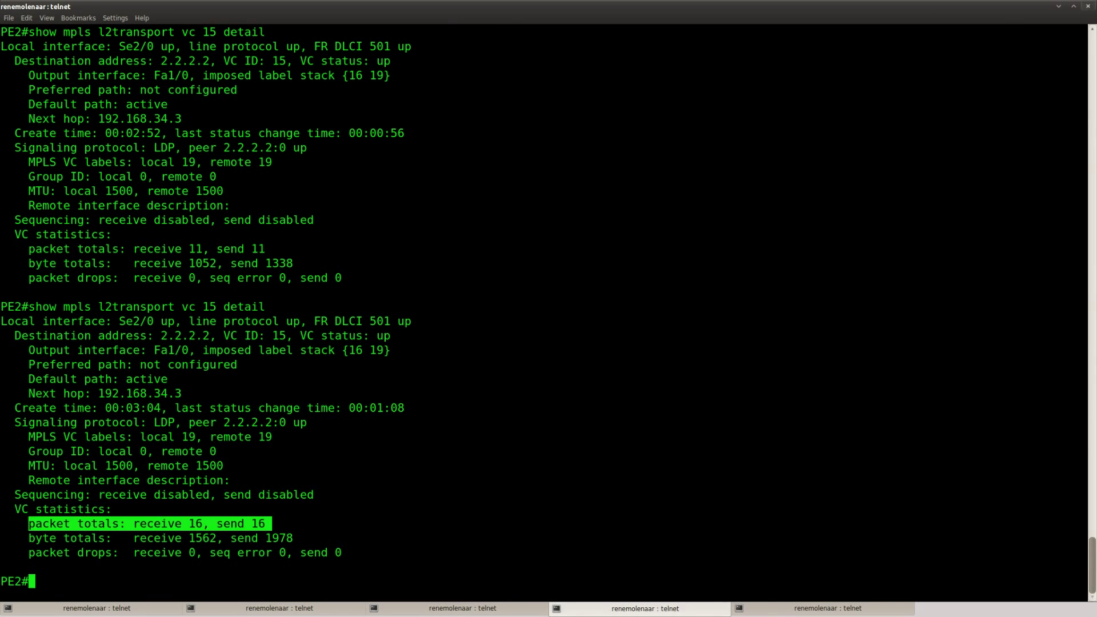
Highlight the 'Make sure router Store and Warehouse can ping each other' goal, then scroll back to the top.
key("alt+Tab")
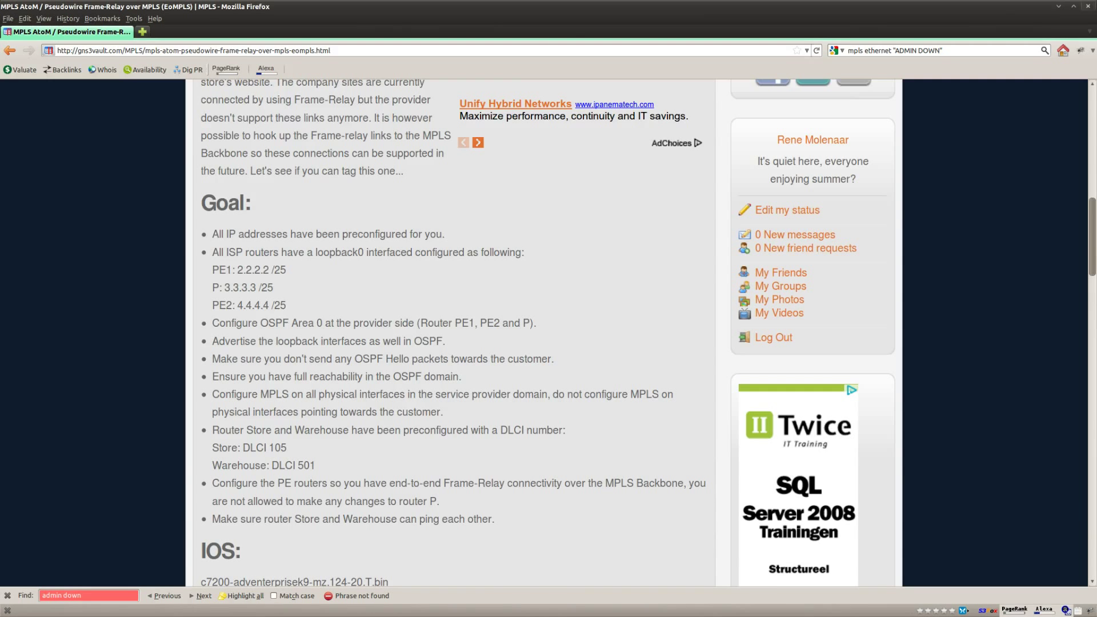
left_click_drag(496, 524, 210, 522)
left_click(375, 473)
scroll(393, 341, "up", 15)
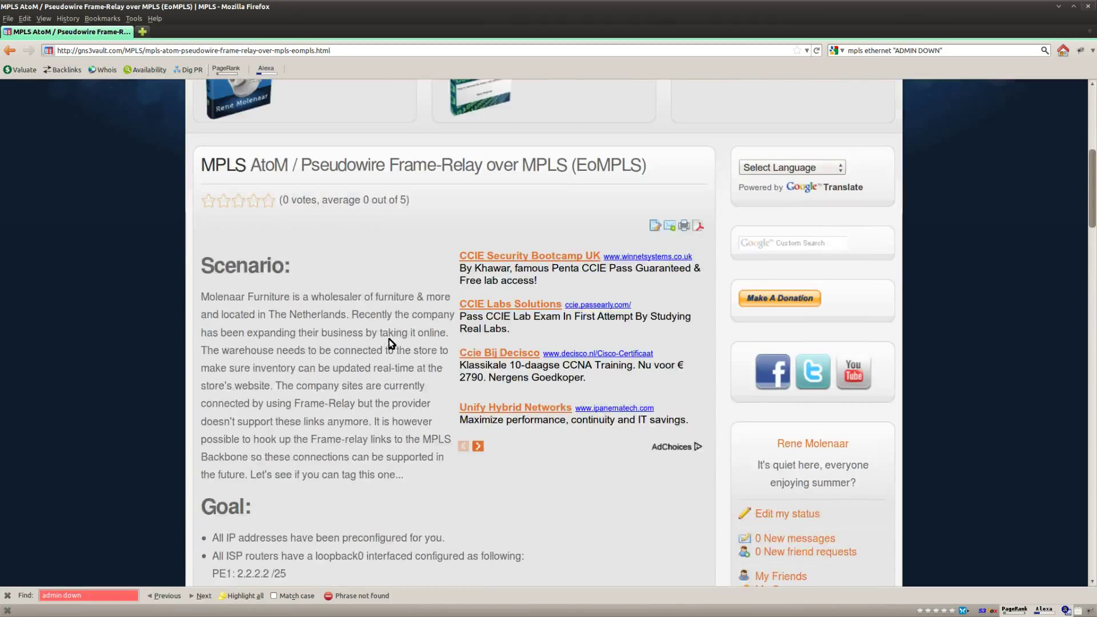